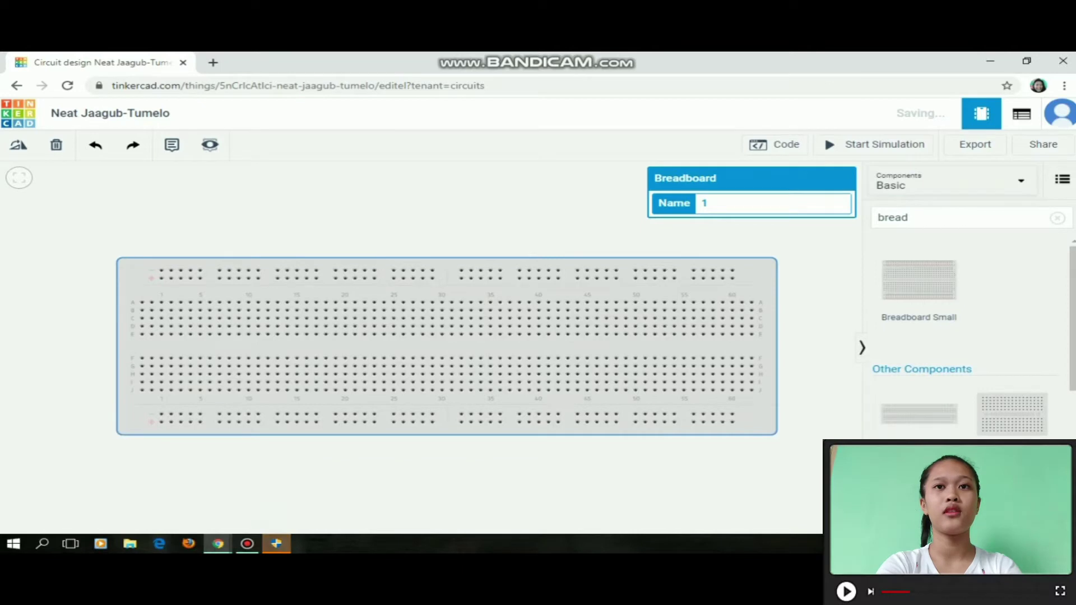
# Clear the component search and place three resistors side by side in a row above the breadboard
pyautogui.scroll(-1, 650, 342)
pyautogui.click(796, 300)
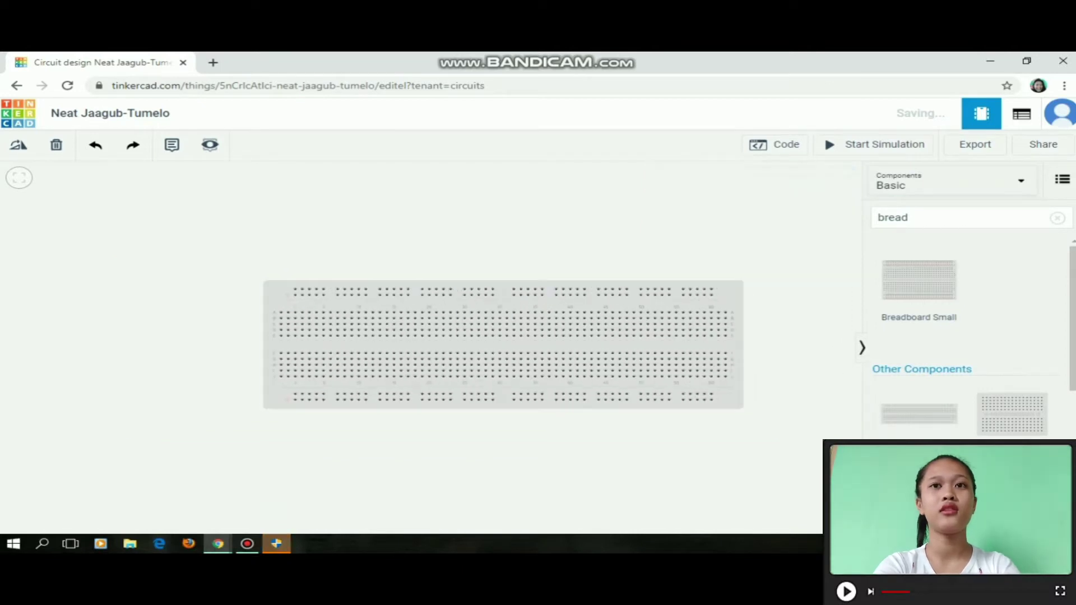
pyautogui.click(1057, 218)
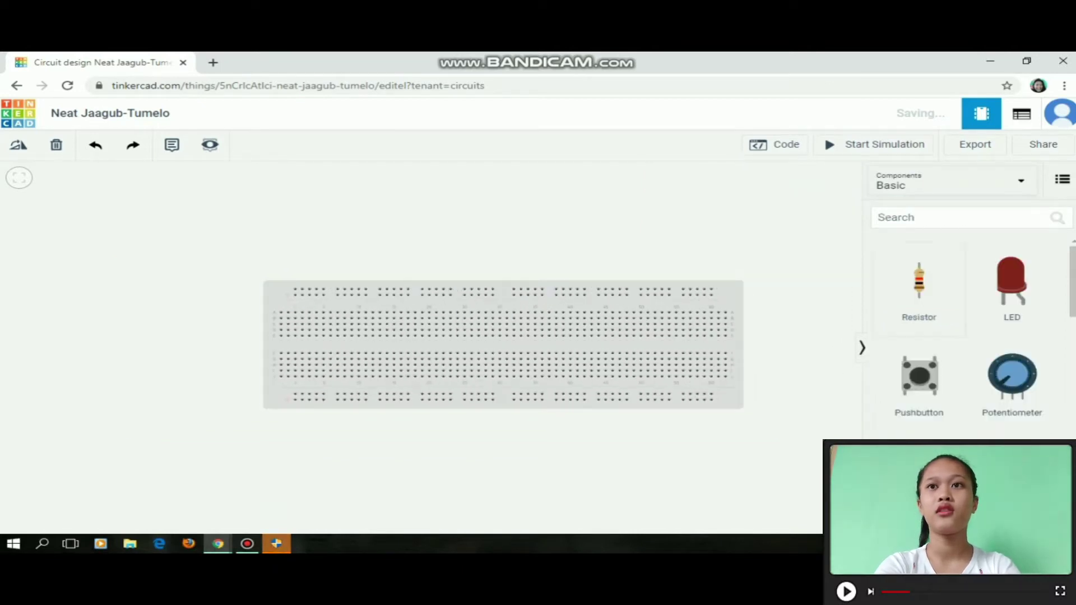
pyautogui.moveTo(919, 280); pyautogui.dragTo(313, 227)
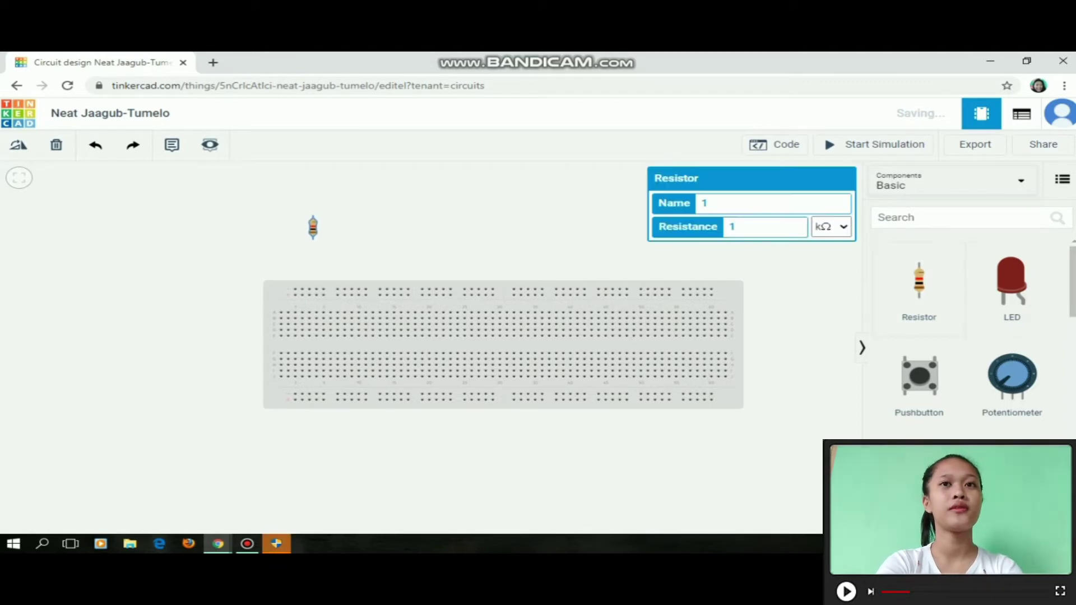
pyautogui.moveTo(919, 280); pyautogui.dragTo(332, 229)
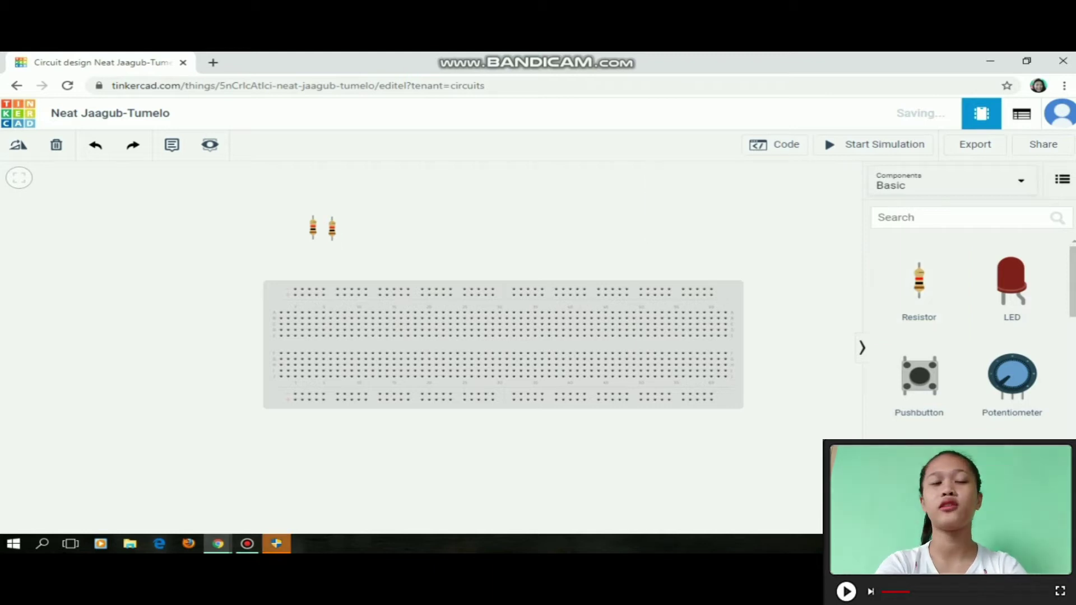
pyautogui.moveTo(919, 280); pyautogui.dragTo(348, 227)
pyautogui.click(348, 227)
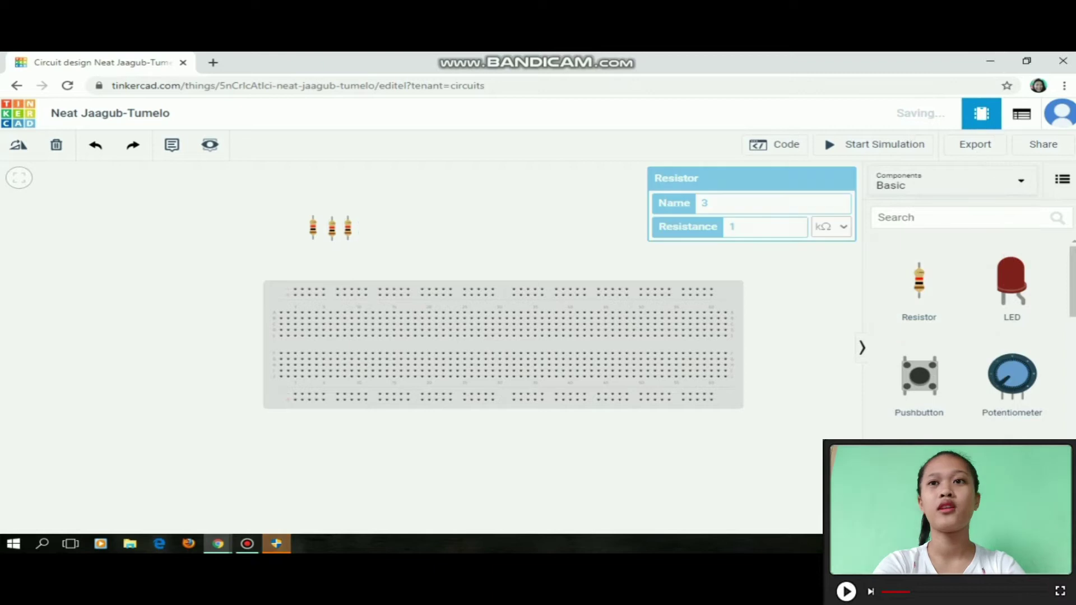
# Add an LED, a potentiometer and a non-polarized capacitor beside the three resistors above the breadboard
pyautogui.moveTo(1011, 280); pyautogui.dragTo(372, 227)
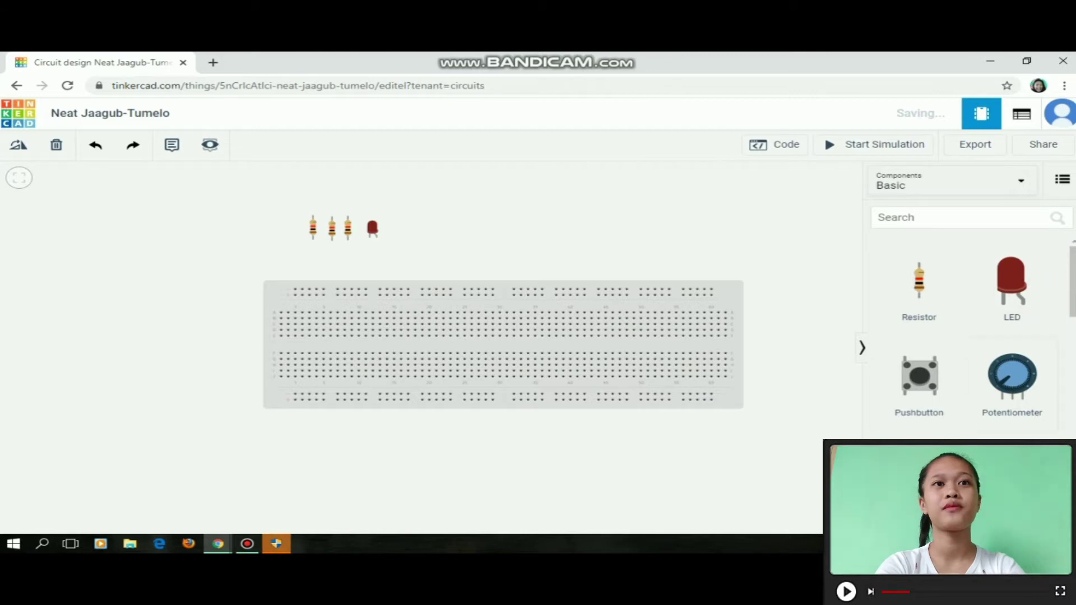
pyautogui.moveTo(1011, 375); pyautogui.dragTo(409, 238)
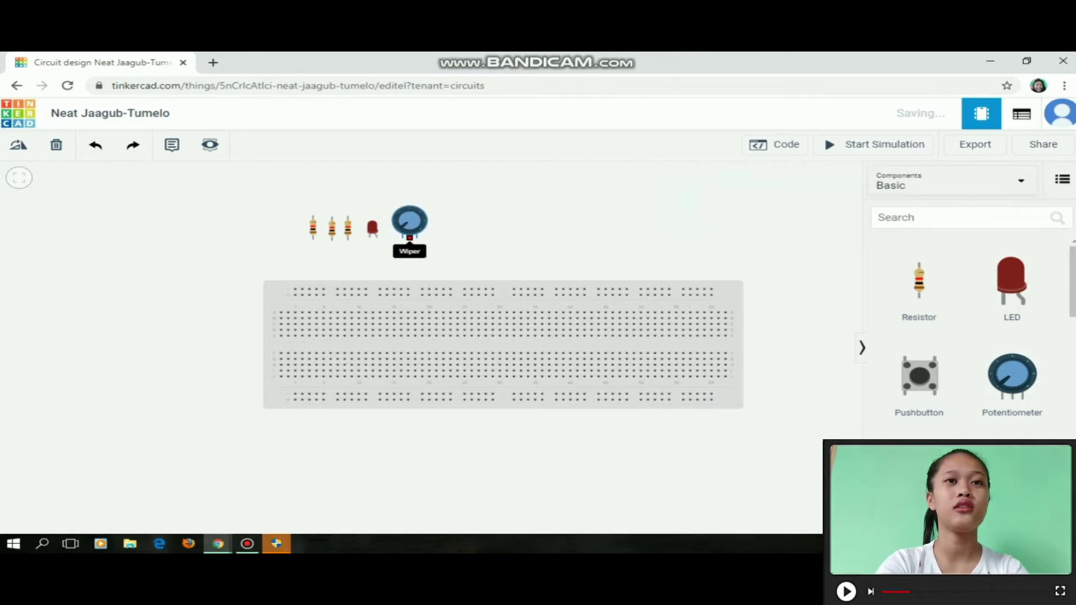
pyautogui.moveTo(919, 459); pyautogui.dragTo(452, 226)
pyautogui.press('Escape')
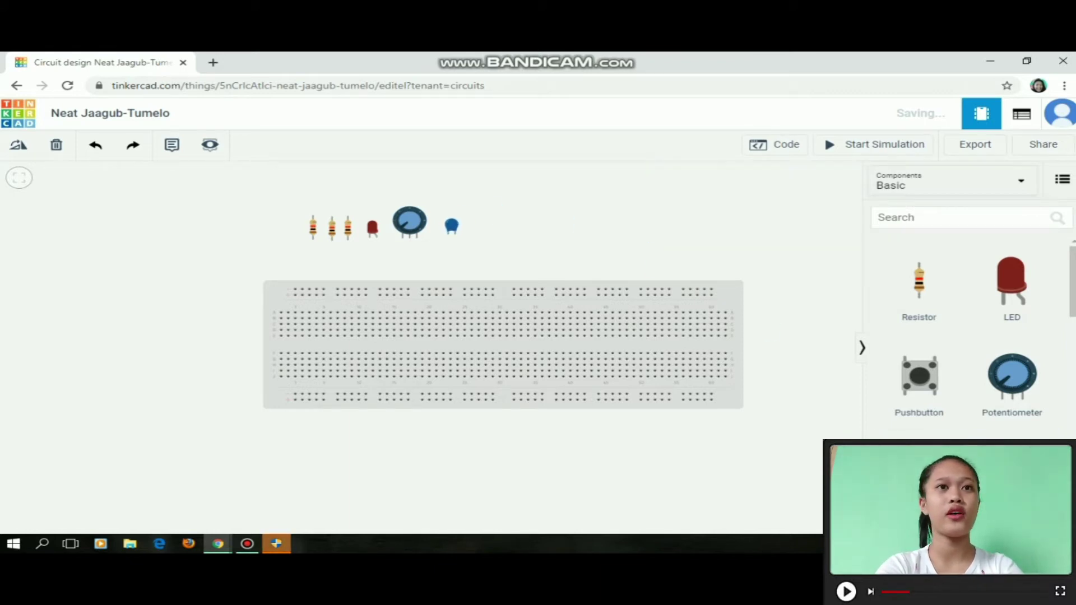
# Search the components for "555" and place the 555 timer beside the capacitor above the breadboard
pyautogui.click(947, 217)
pyautogui.write('555')
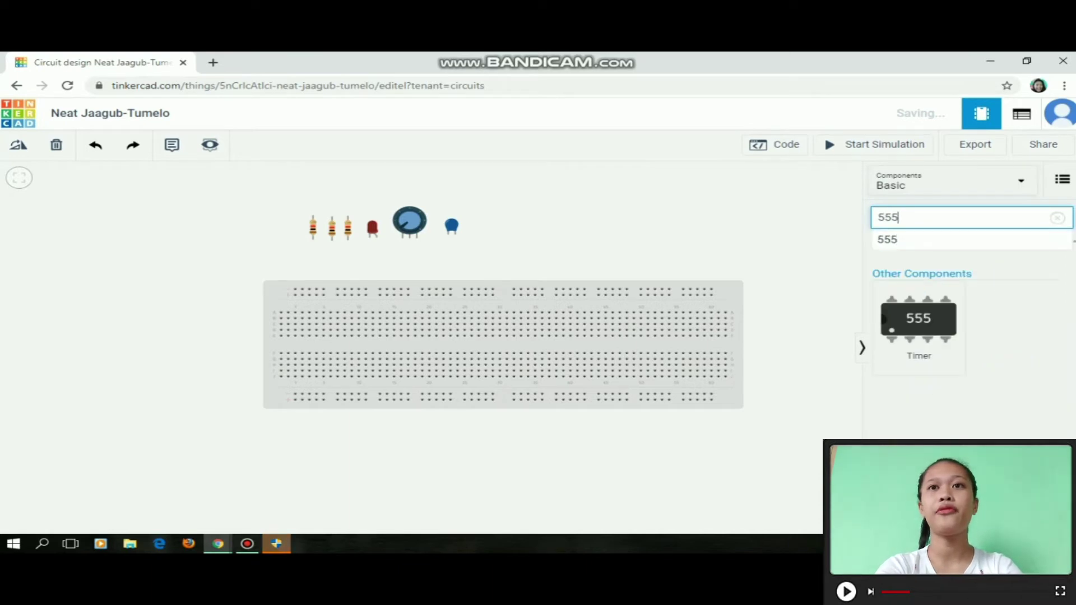
pyautogui.click(919, 325)
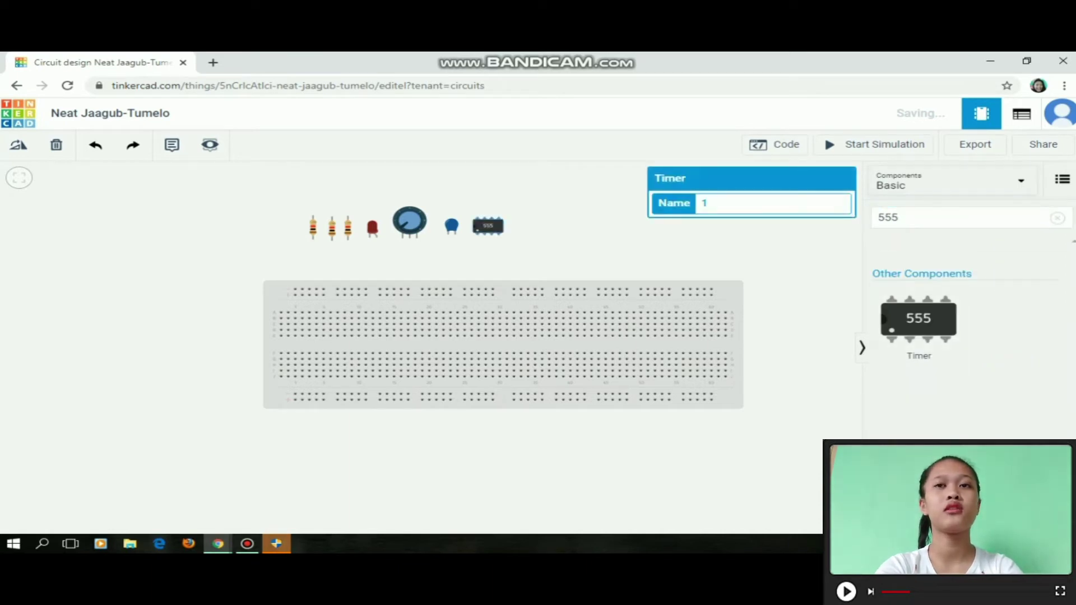
# Search the components for "pola" and place a polarized capacitor beside the 555 timer
pyautogui.click(899, 217)
pyautogui.press('BackSpace')
pyautogui.press('BackSpace')
pyautogui.press('BackSpace')
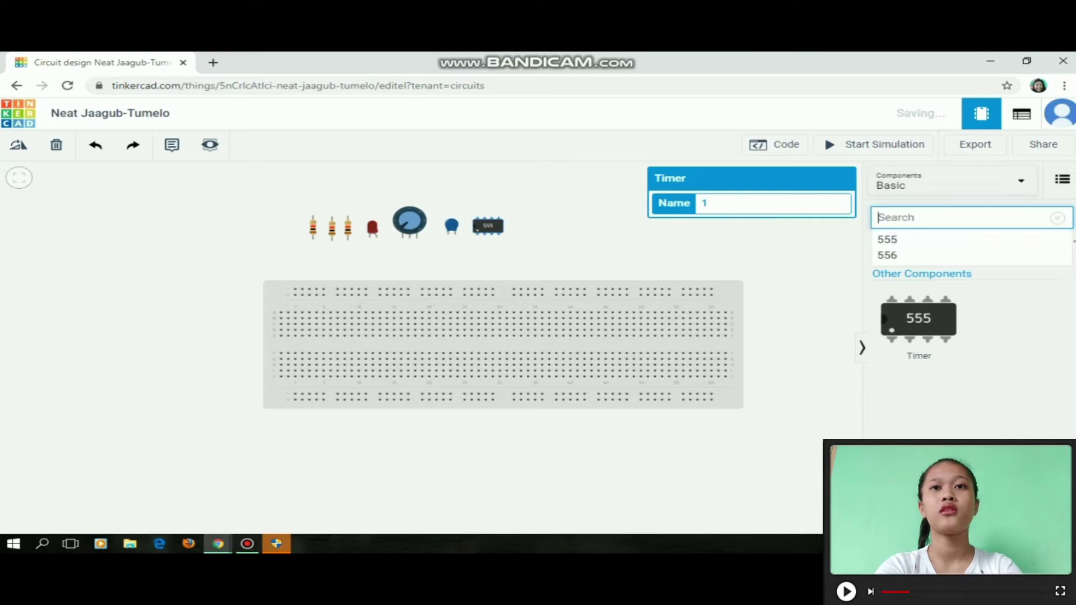
pyautogui.write('pola')
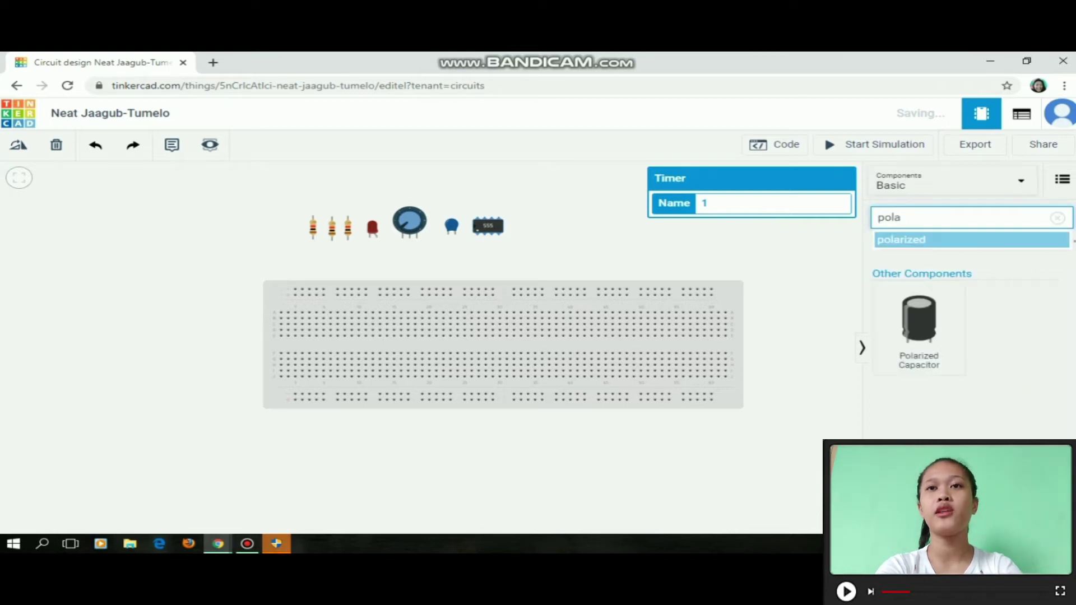
pyautogui.click(918, 328)
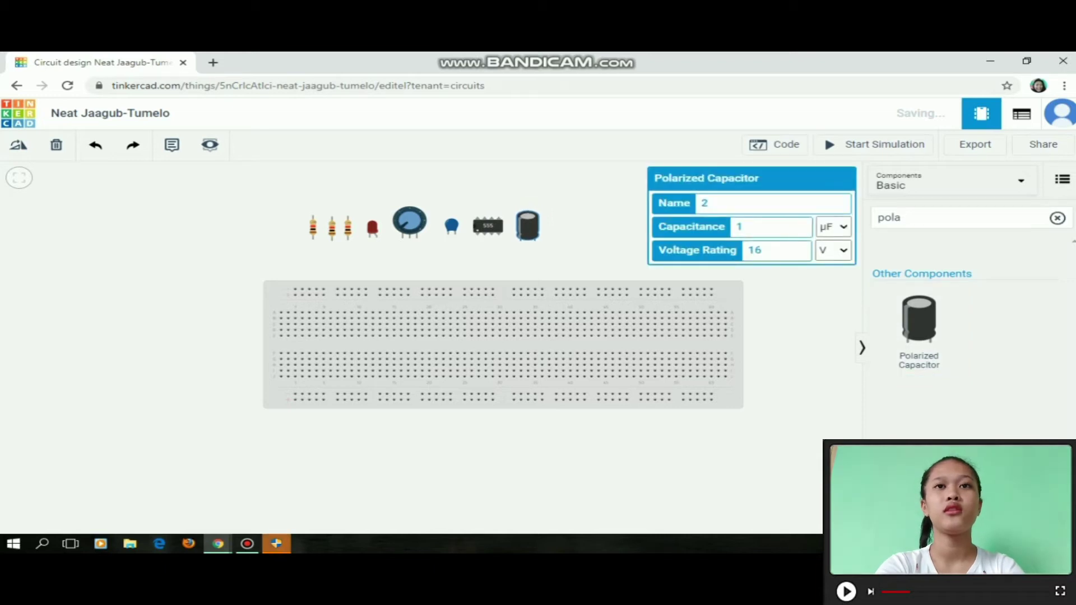
# Place an AA 1.5V battery left of the breadboard and set its count to 4 batteries
pyautogui.scroll(-3, 969, 336)
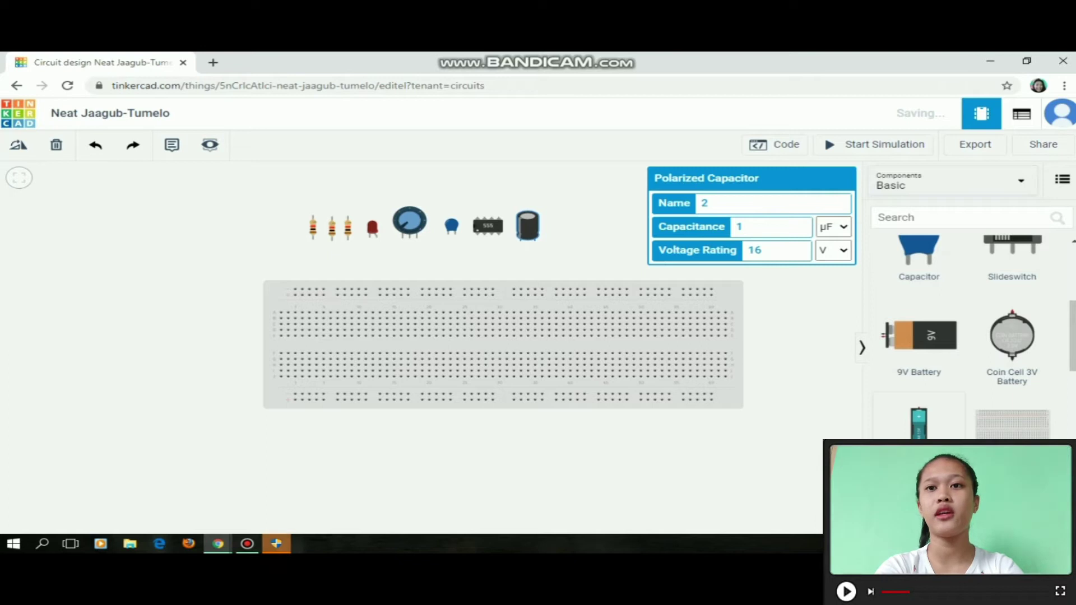
pyautogui.moveTo(919, 421); pyautogui.dragTo(132, 359)
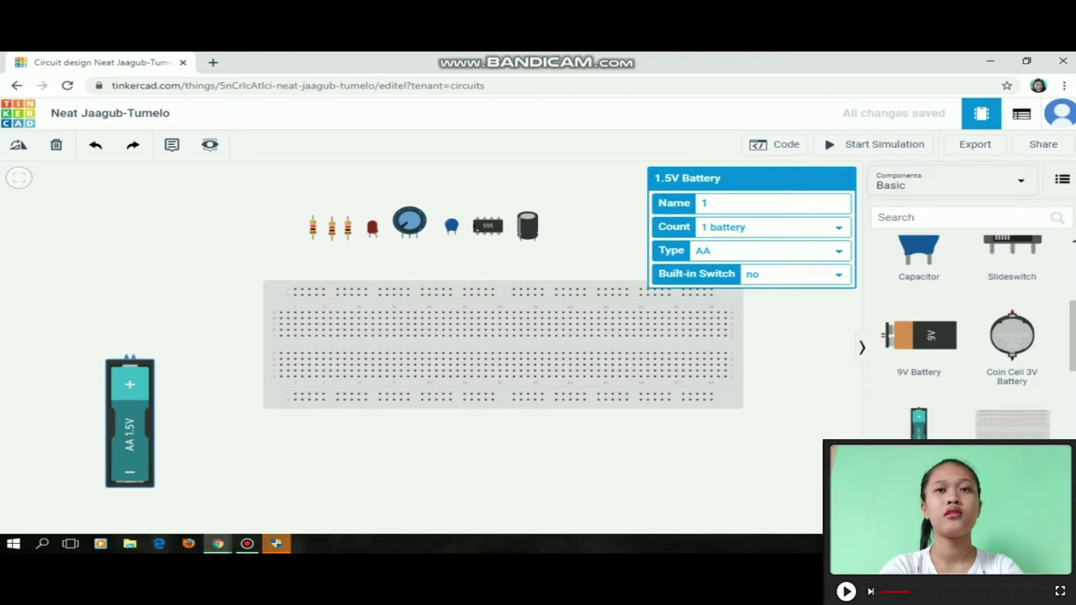
pyautogui.click(838, 251)
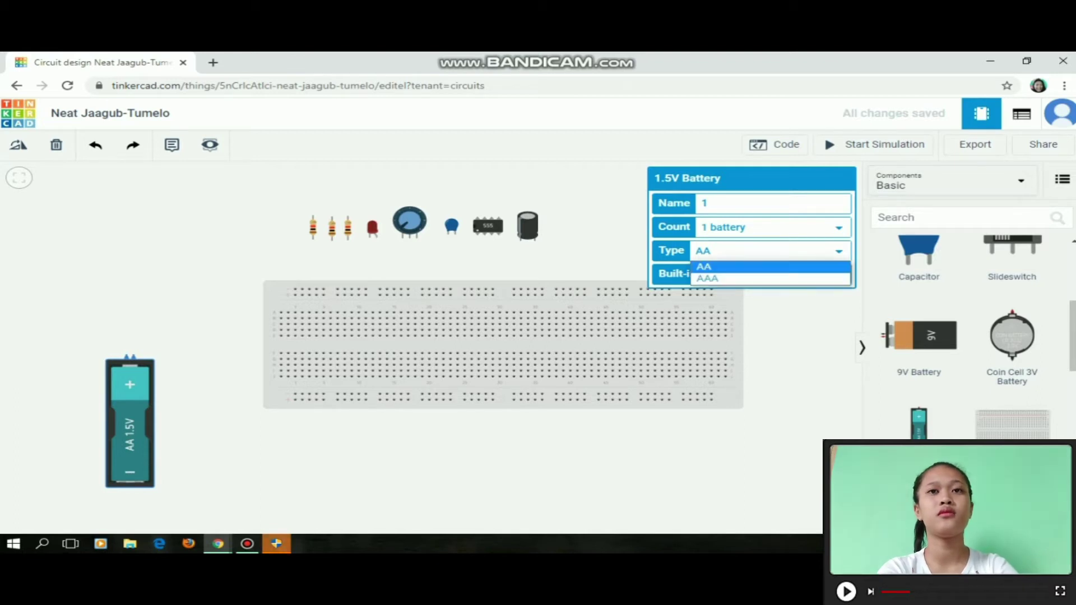
pyautogui.click(838, 251)
pyautogui.click(838, 228)
pyautogui.click(838, 228)
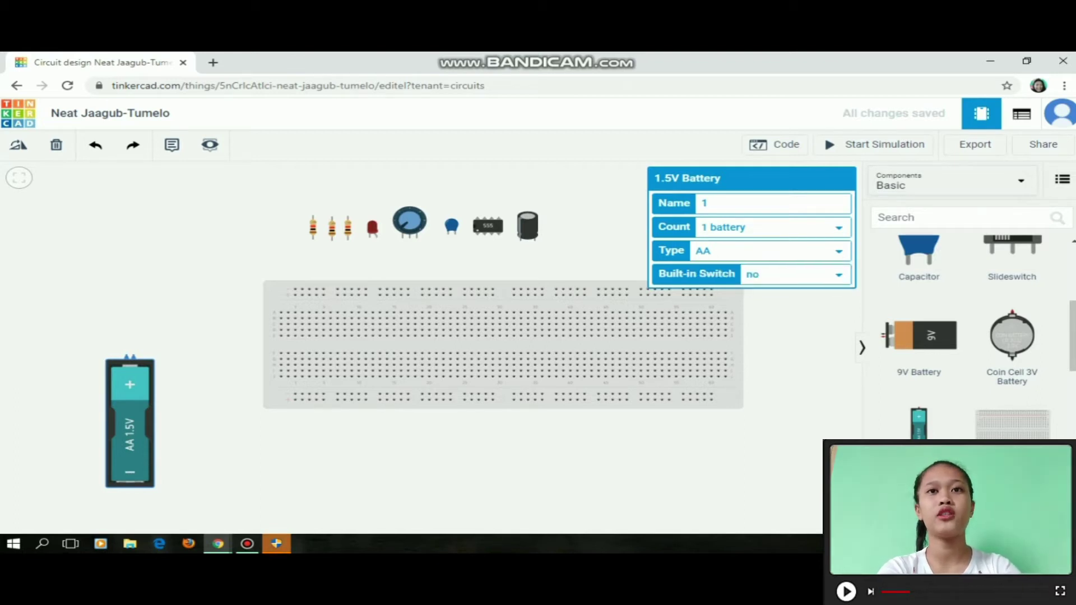
pyautogui.click(838, 228)
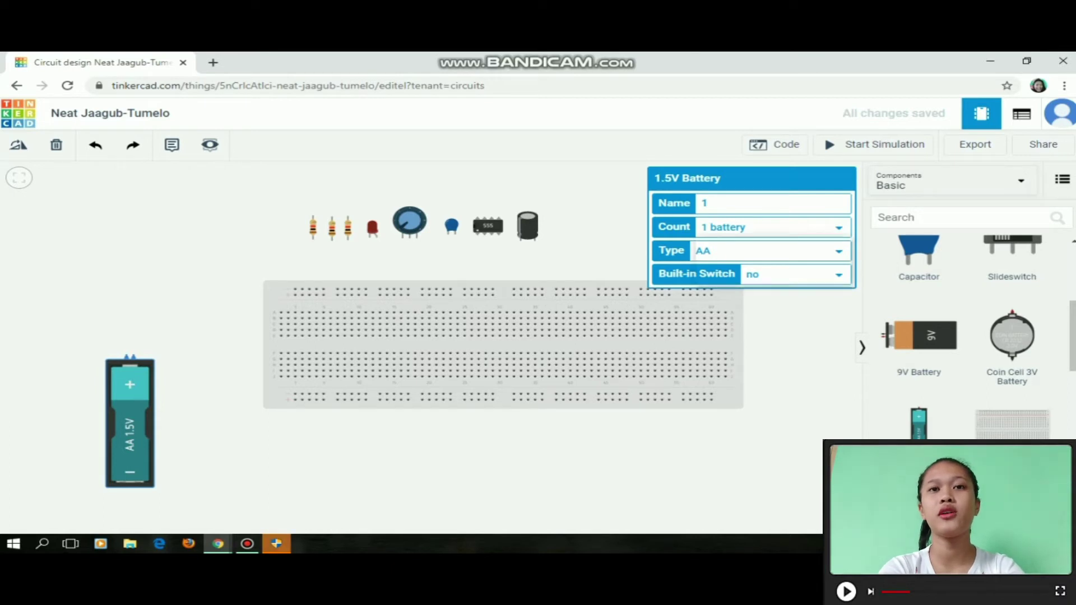
pyautogui.click(729, 279)
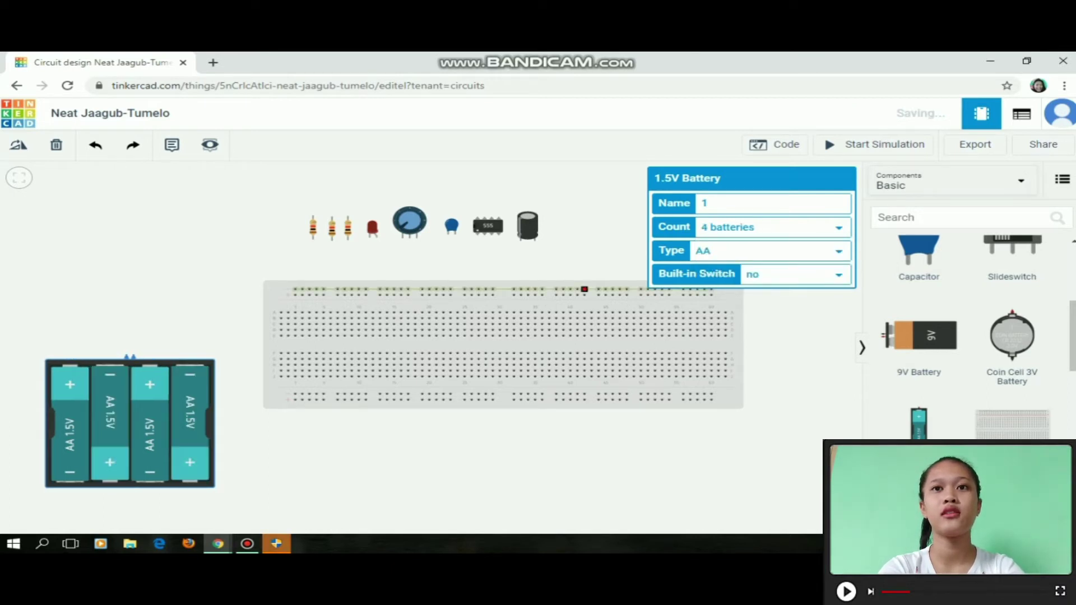
pyautogui.click(583, 258)
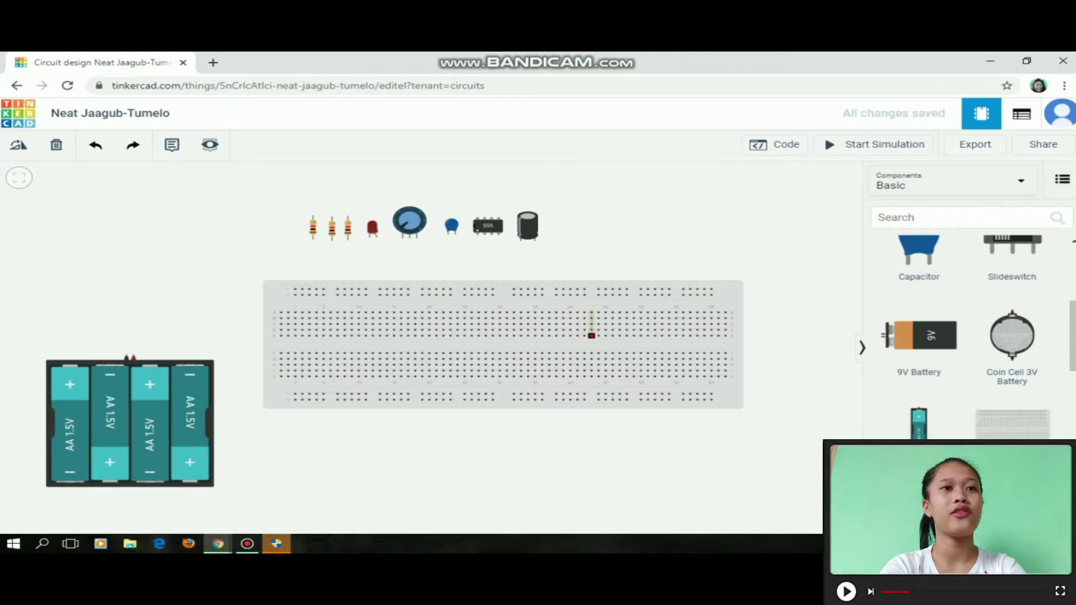
# Place the potentiometer in breadboard row A, columns 13 to 15, and the 555 timer across the centre gap at columns 27 to 30
pyautogui.scroll(3, 590, 333)
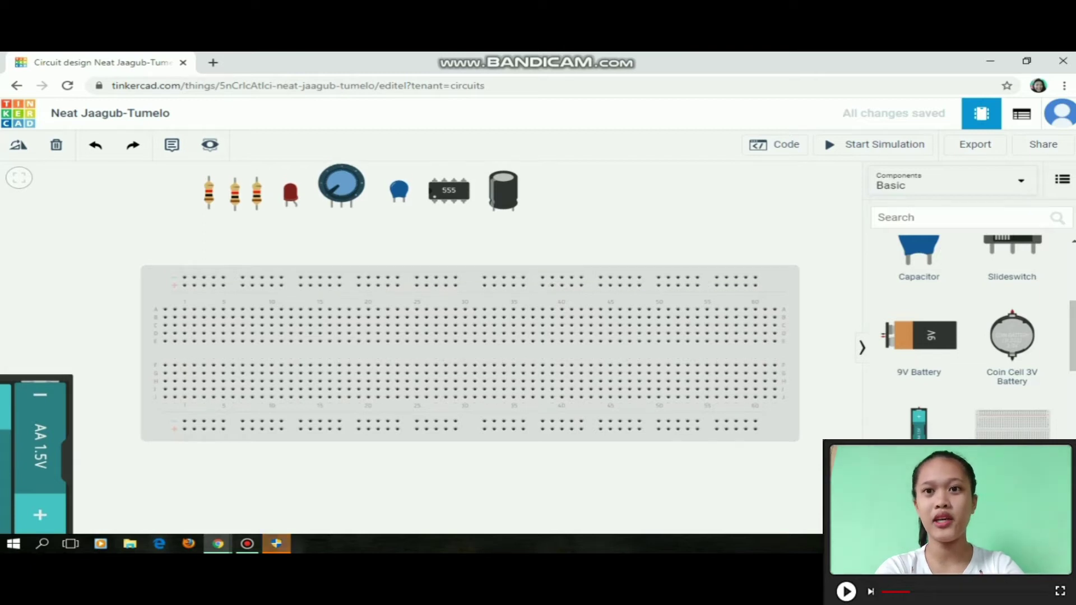
pyautogui.scroll(1, 635, 200)
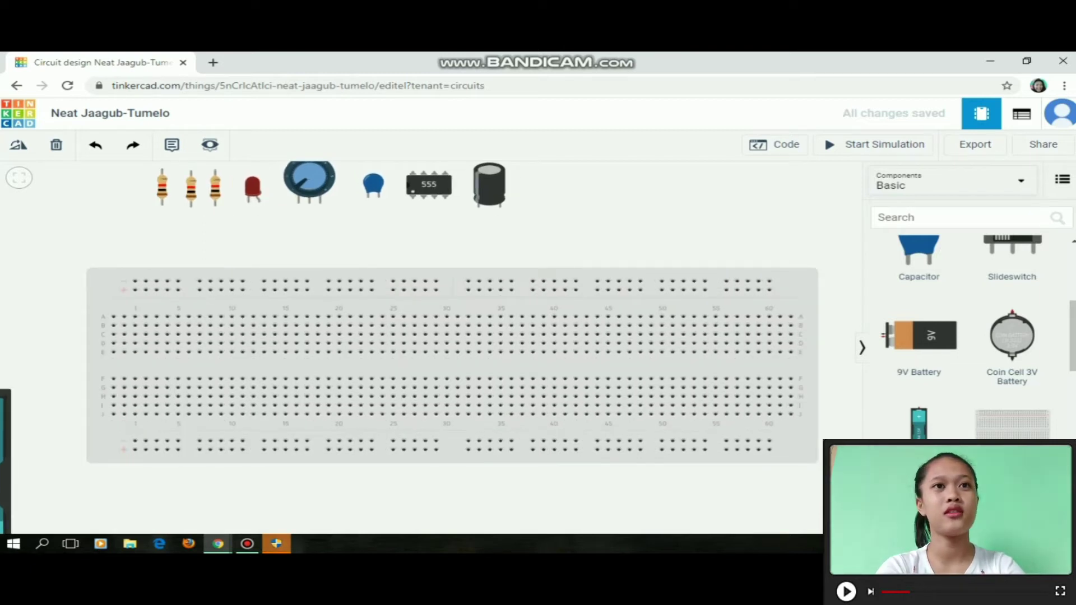
pyautogui.moveTo(636, 201); pyautogui.dragTo(636, 204)
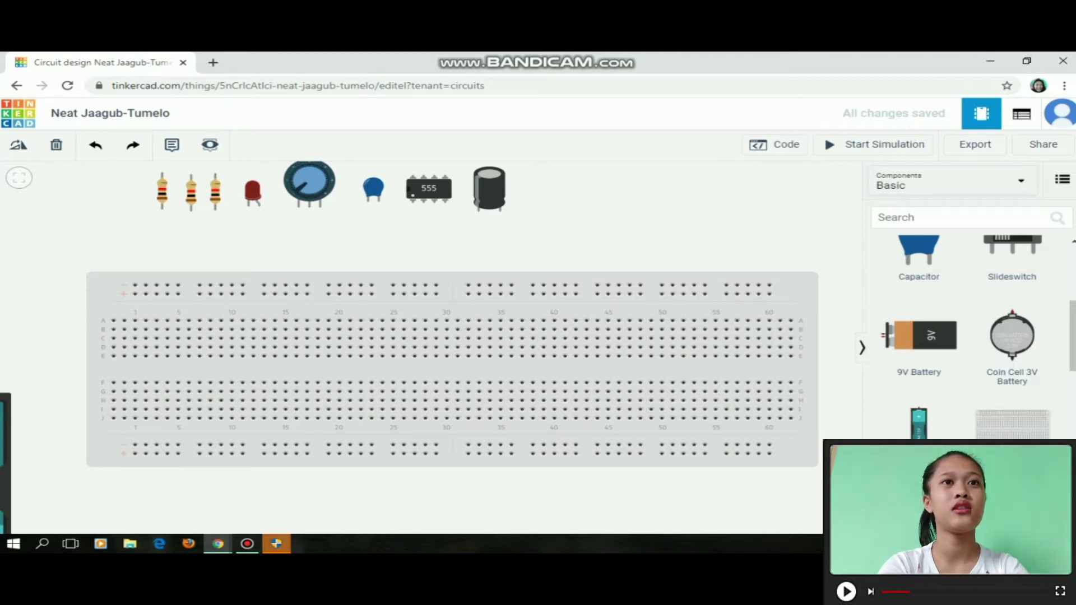
pyautogui.moveTo(309, 182); pyautogui.dragTo(275, 294)
pyautogui.press('Escape')
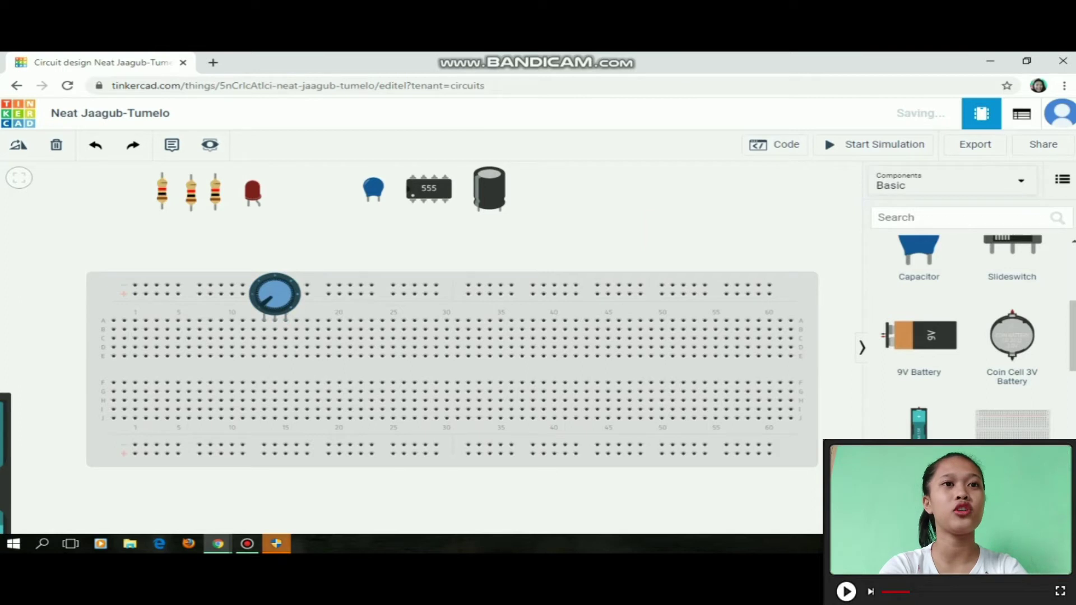
pyautogui.moveTo(428, 188); pyautogui.dragTo(430, 369)
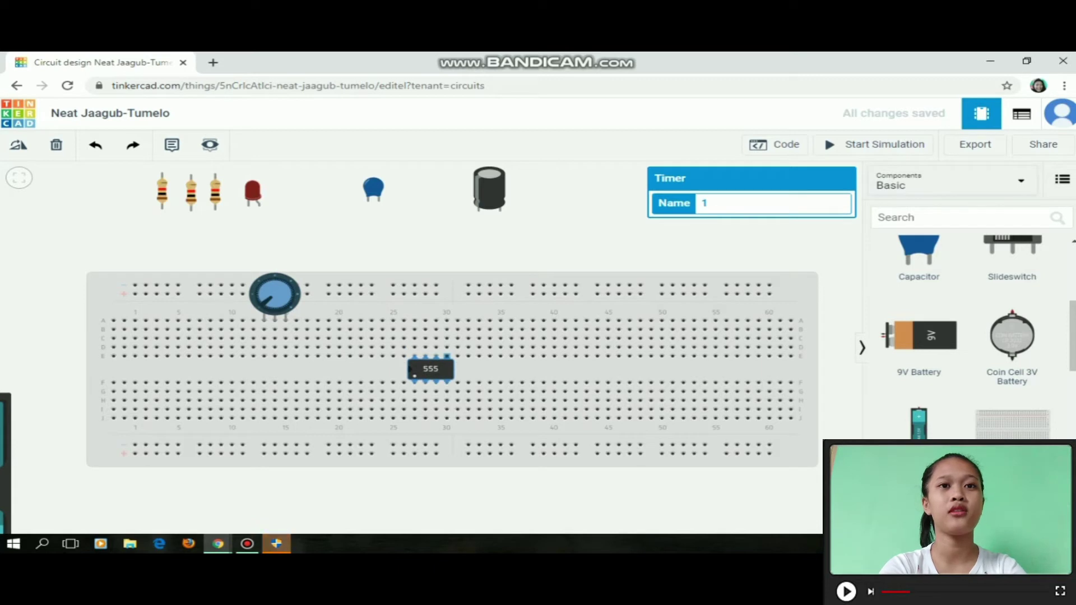
# Move the polarized capacitor to the lower breadboard half near column 9, the LED near column 50 in the upper half, and the blue capacitor near column 40
pyautogui.moveTo(489, 189); pyautogui.dragTo(221, 377)
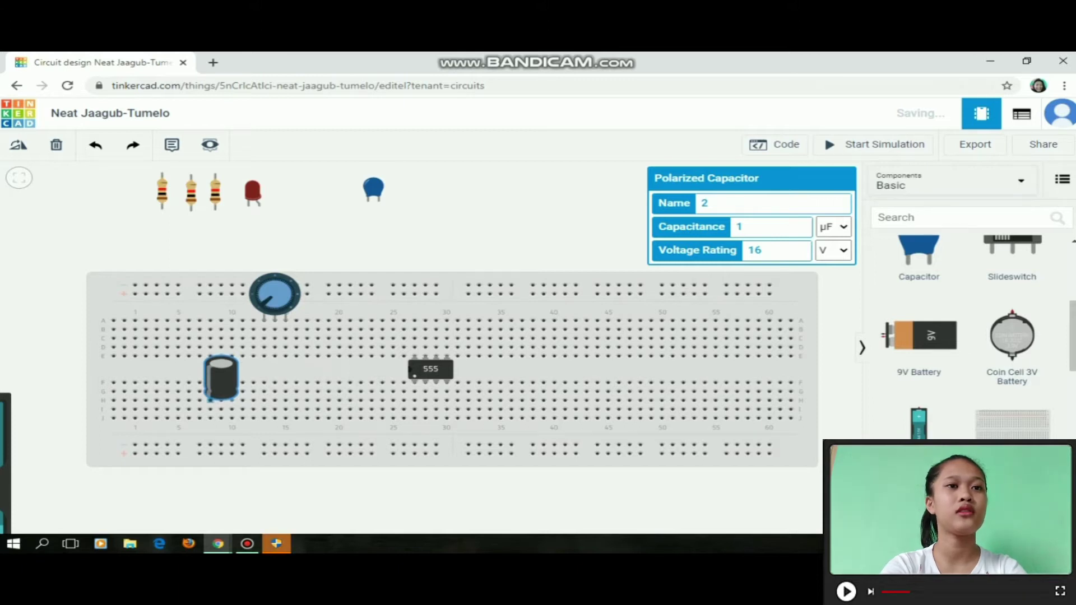
pyautogui.moveTo(253, 191); pyautogui.dragTo(655, 317)
pyautogui.press('Escape')
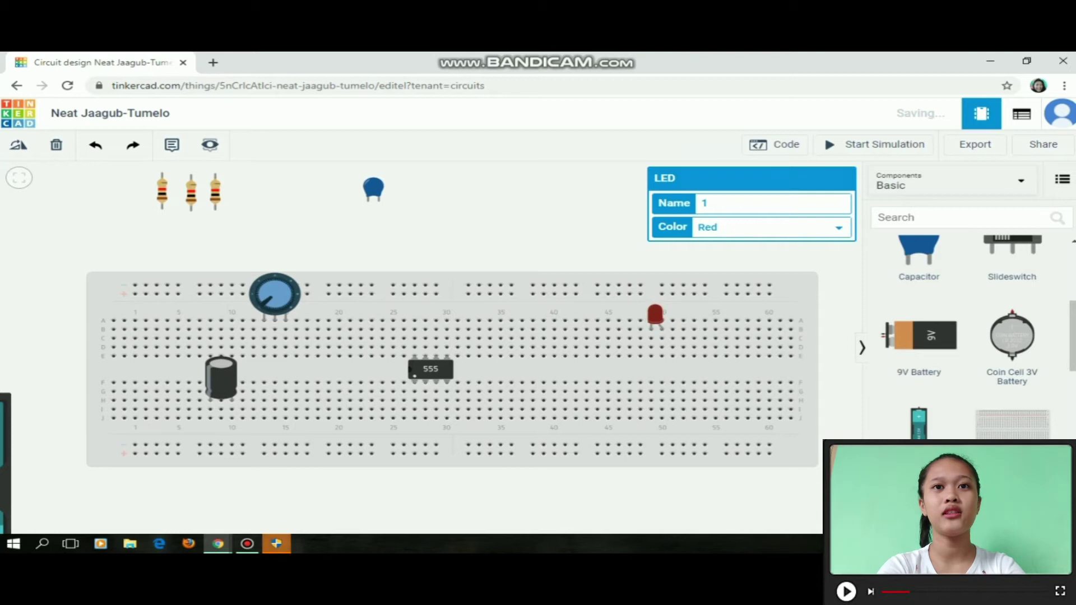
pyautogui.moveTo(373, 189); pyautogui.dragTo(549, 379)
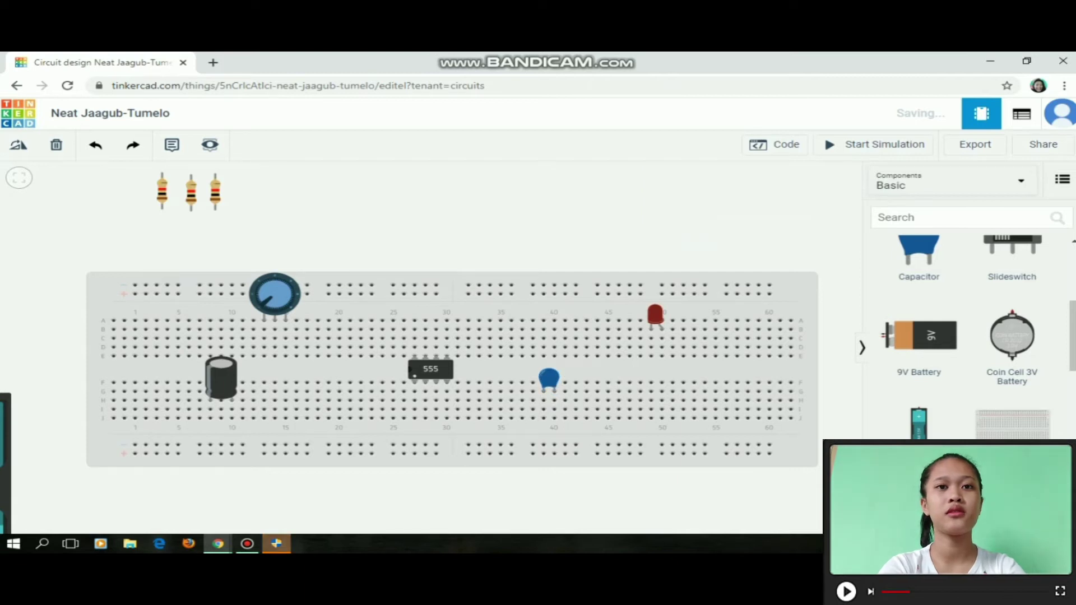
# Rotate the rightmost resistor above the breadboard until it lies horizontally
pyautogui.click(215, 192)
pyautogui.click(18, 145)
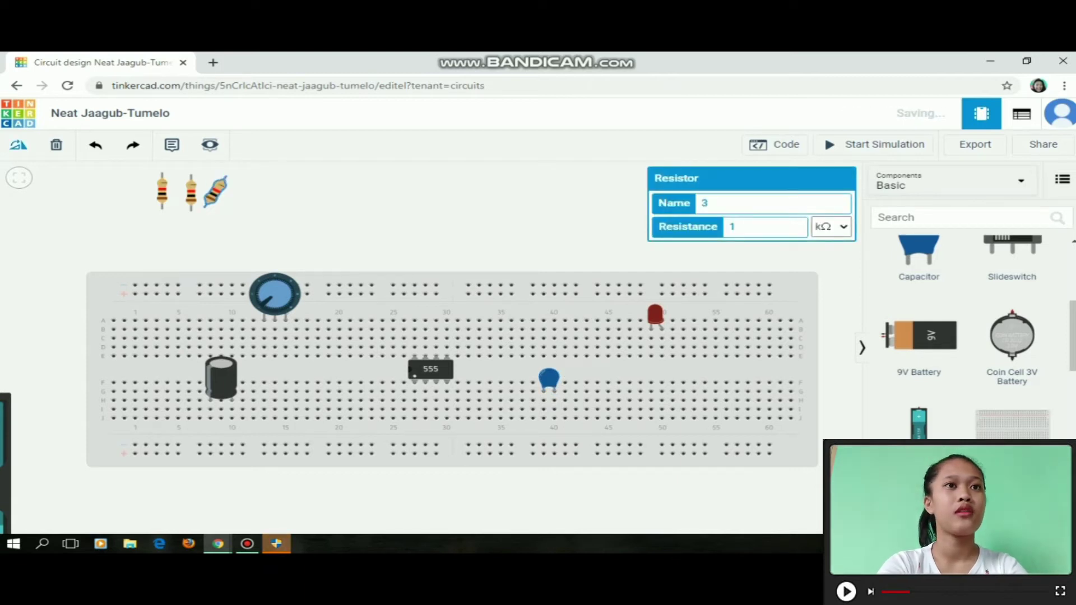
pyautogui.click(19, 145)
pyautogui.click(19, 145)
# Place the horizontal resistor in breadboard row F, directly right of the blue capacitor
pyautogui.moveTo(275, 216); pyautogui.dragTo(217, 212)
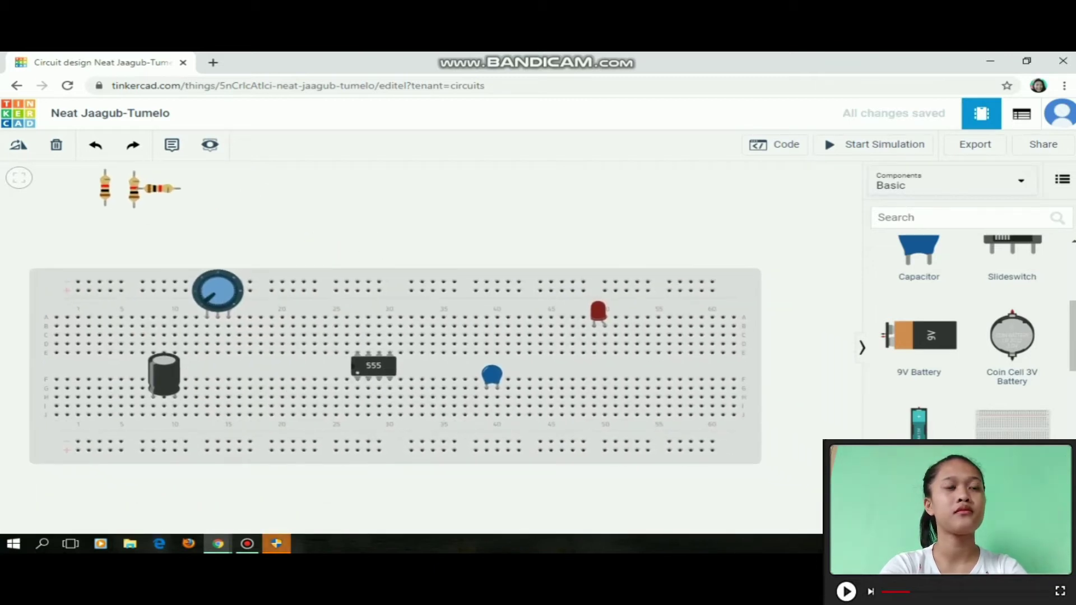
pyautogui.click(160, 189)
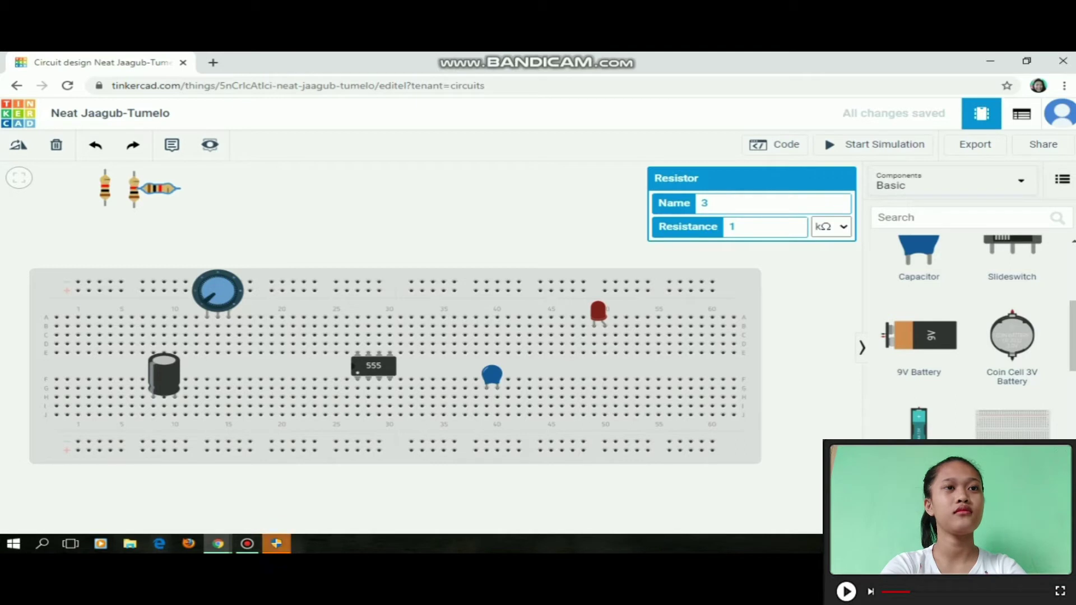
pyautogui.moveTo(159, 188)
pyautogui.mouseDown()
pyautogui.moveTo(531, 372)
pyautogui.moveTo(521, 379)
pyautogui.mouseUp()
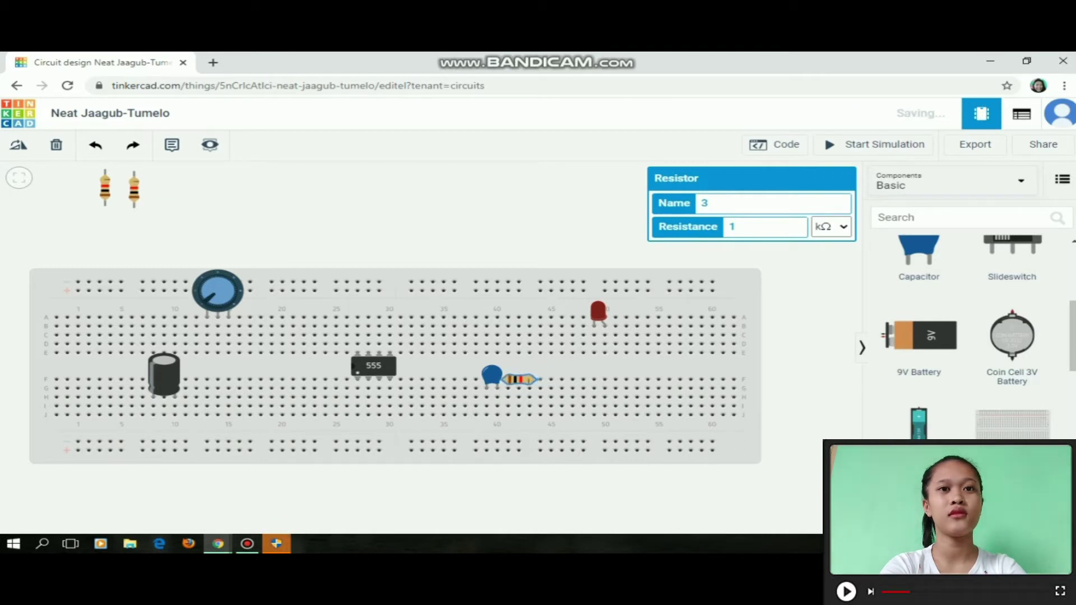
pyautogui.click(496, 249)
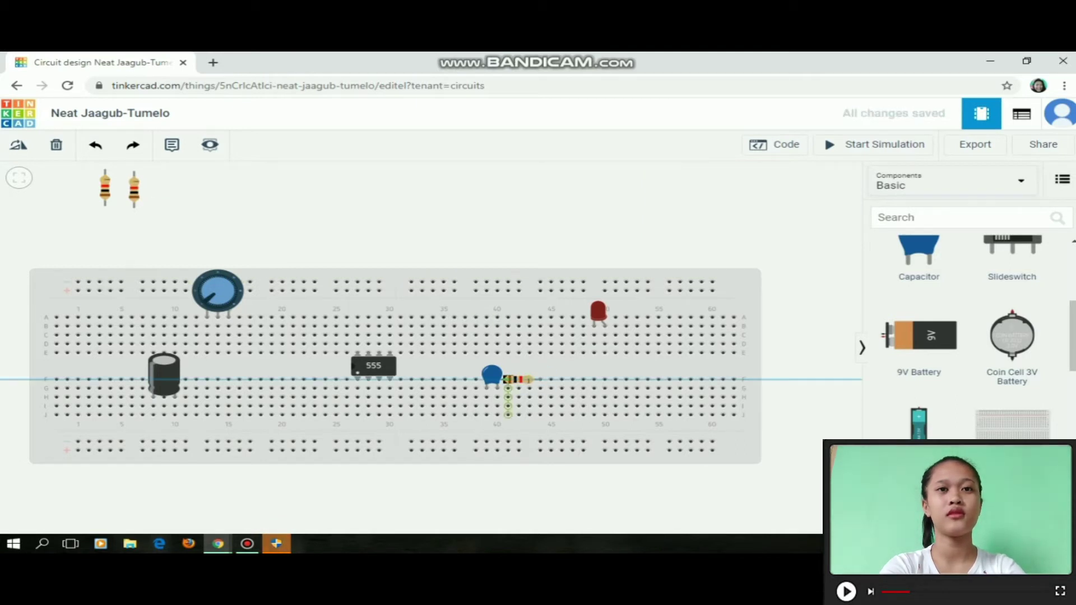
pyautogui.click(509, 380)
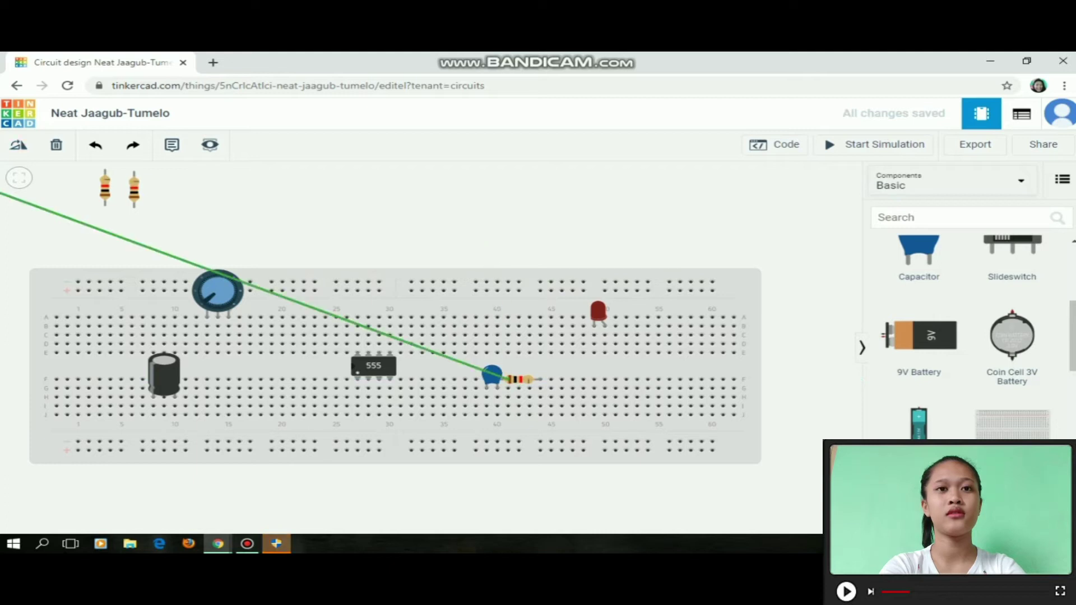
pyautogui.press('Escape')
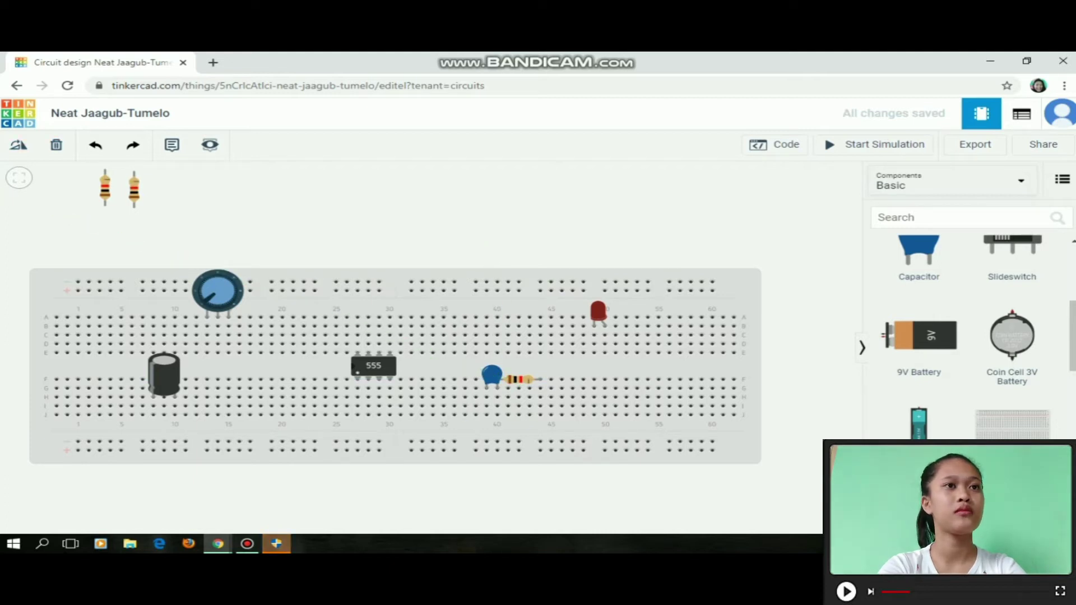
# Shift the resistor beside the blue capacitor to row G and rotate the right-hand resistor above the breadboard to horizontal
pyautogui.click(521, 379)
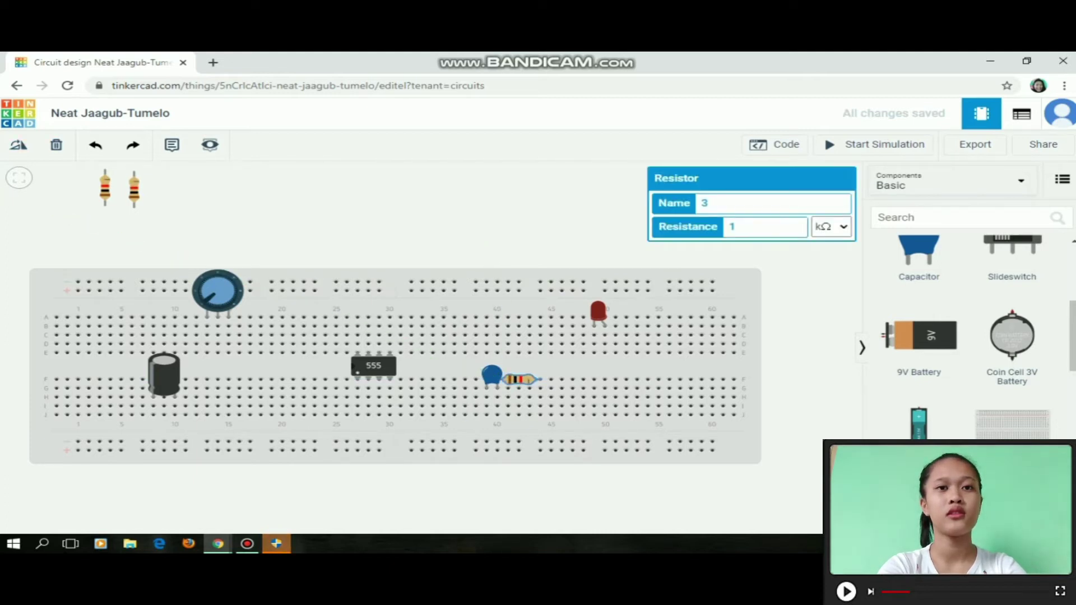
pyautogui.moveTo(521, 379)
pyautogui.mouseDown()
pyautogui.moveTo(532, 396)
pyautogui.moveTo(511, 388)
pyautogui.moveTo(540, 387)
pyautogui.moveTo(520, 388)
pyautogui.mouseUp()
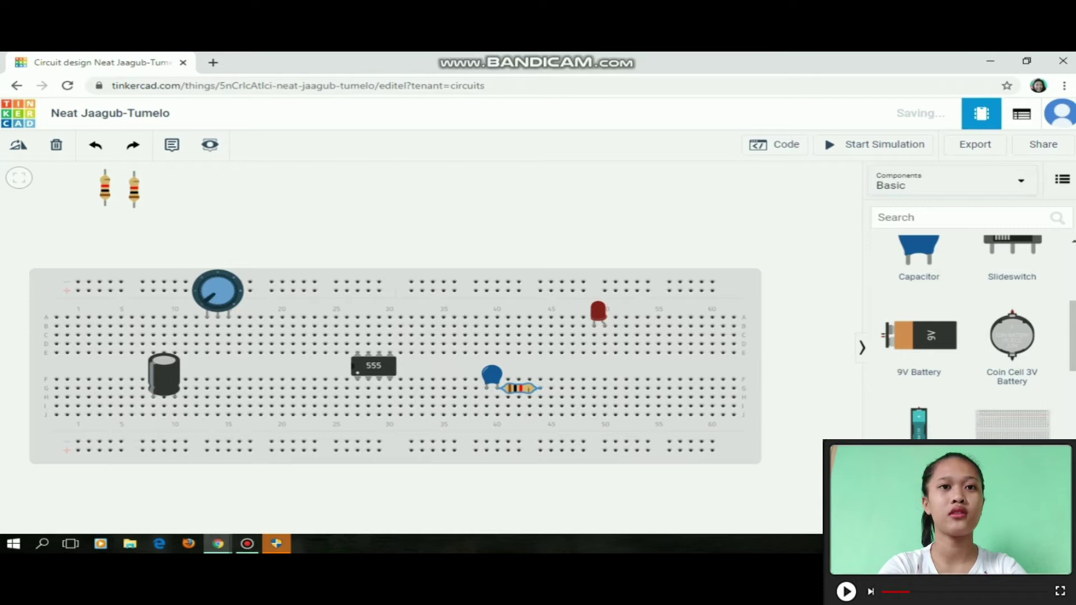
pyautogui.click(134, 189)
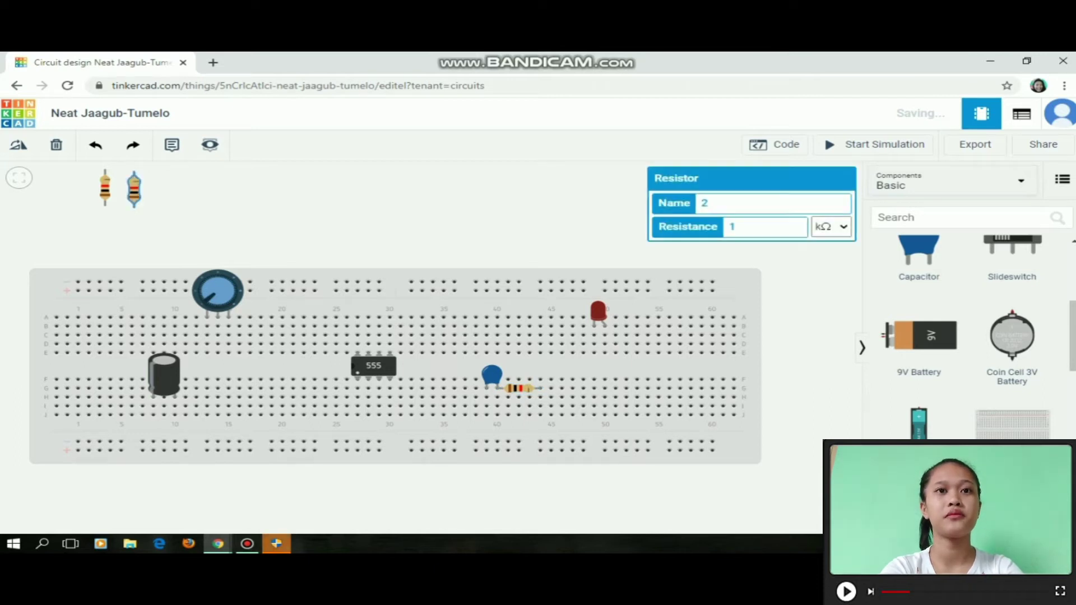
pyautogui.click(18, 145)
pyautogui.click(18, 145)
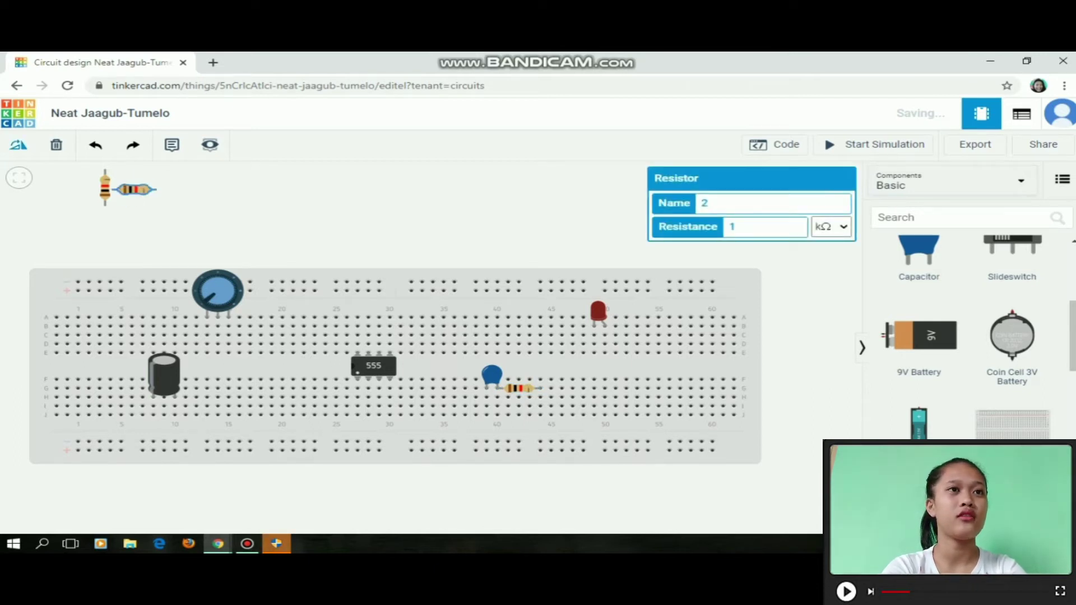
# Move the remaining vertical resistor to the other side of the horizontal one above the breadboard and rotate it to horizontal
pyautogui.moveTo(105, 189); pyautogui.dragTo(213, 189)
pyautogui.hotkey('ctrl', 'r')
pyautogui.hotkey('ctrl', 'r')
pyautogui.hotkey('ctrl', 'r')
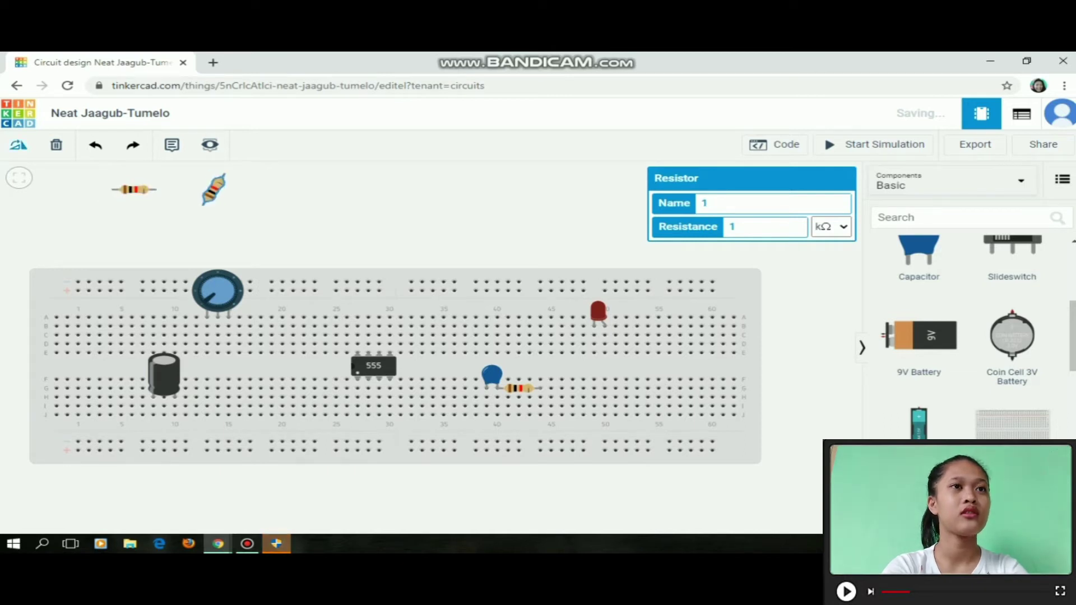
# Place the two loose resistors on the breadboard, one in row C across columns 2 to 6 and the other in row I across columns 1 to 5
pyautogui.moveTo(134, 188); pyautogui.dragTo(109, 335)
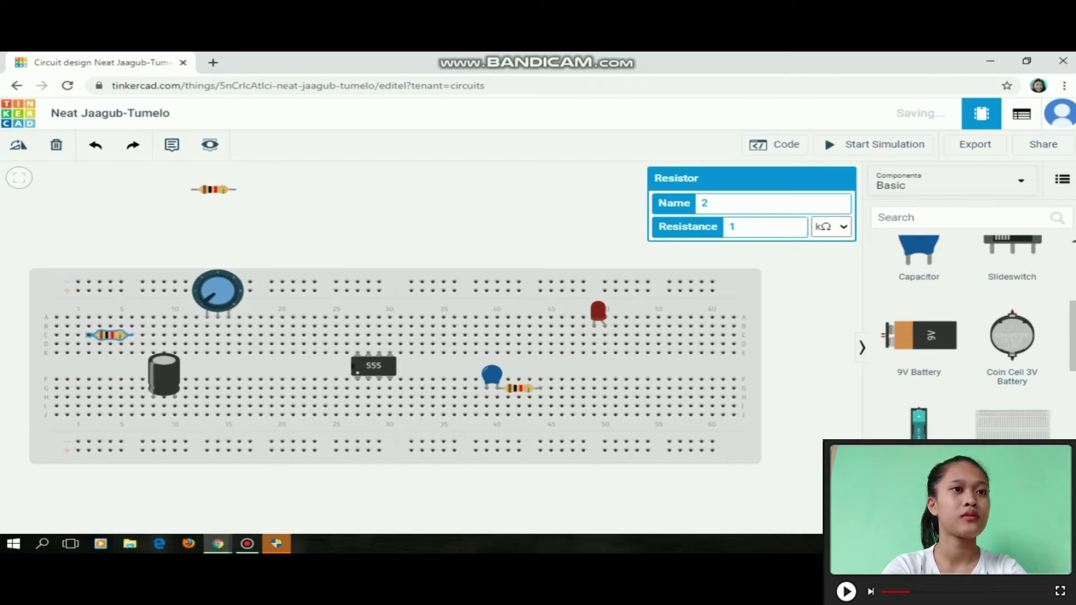
pyautogui.moveTo(213, 189); pyautogui.dragTo(100, 405)
pyautogui.press('Escape')
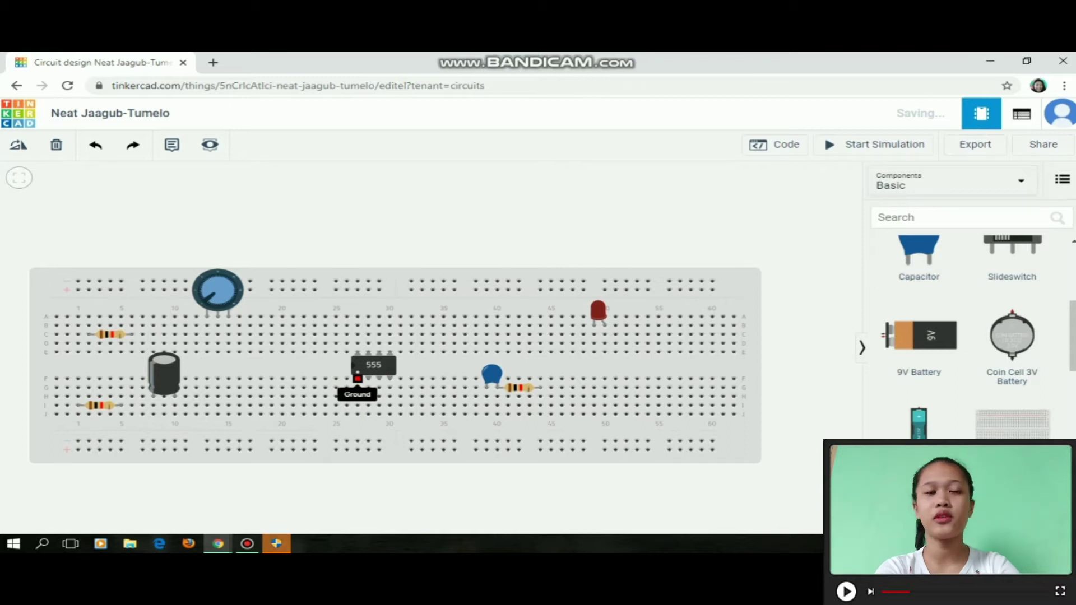
pyautogui.click(357, 379)
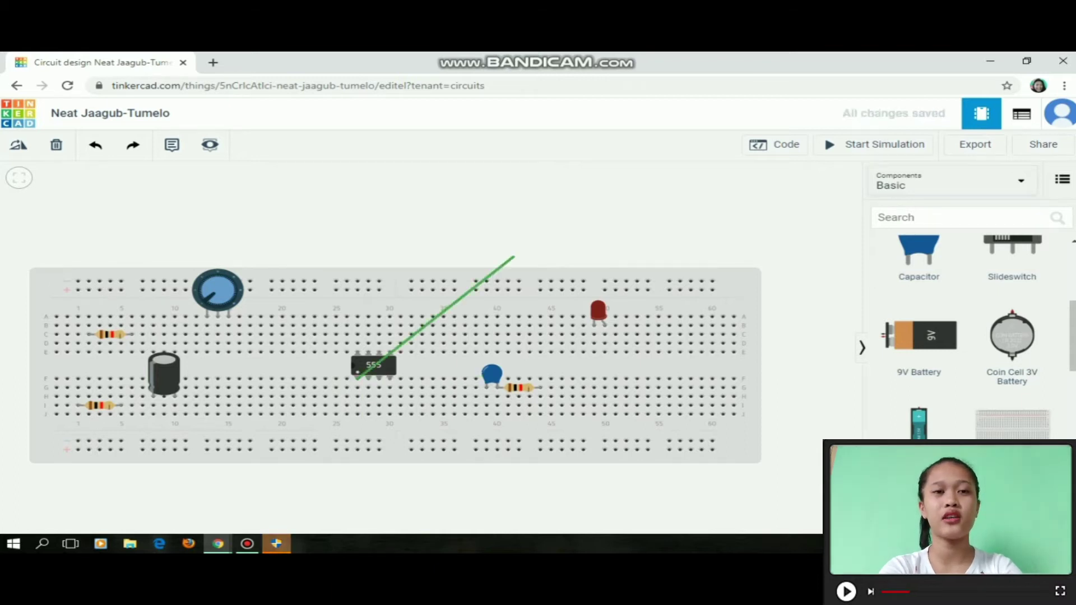
pyautogui.click(496, 240)
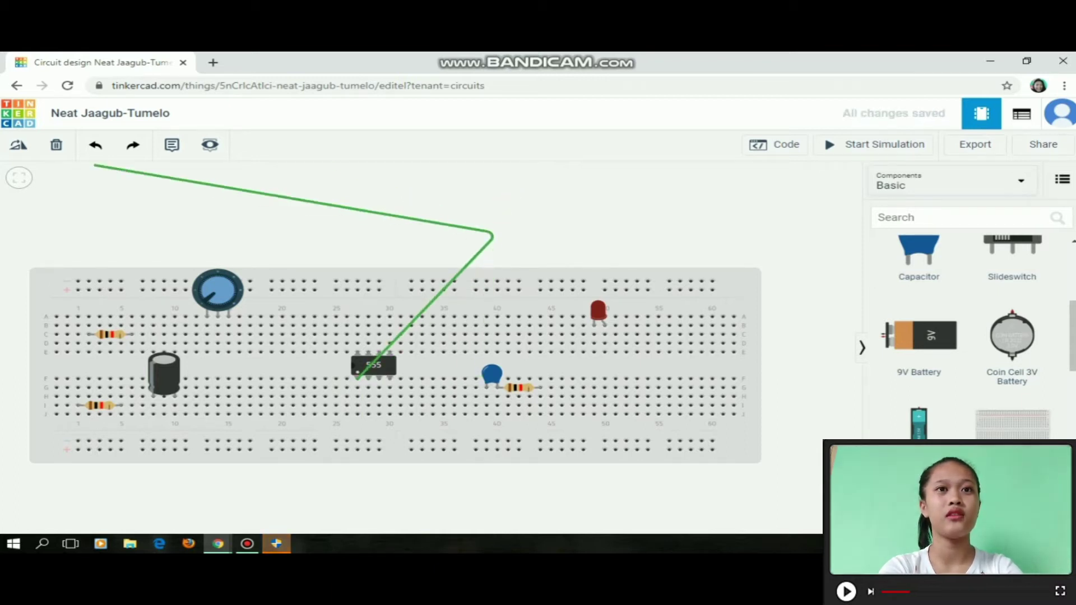
pyautogui.click(56, 145)
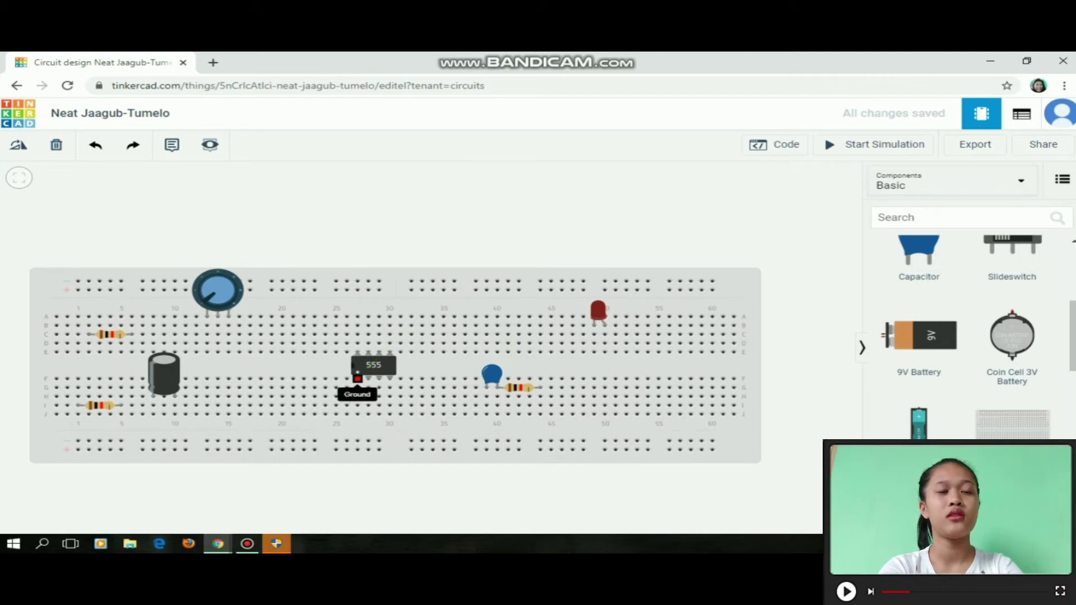
# Wire the 555 timer's Ground pin to Terminal 1 of the blue capacitor
pyautogui.click(357, 378)
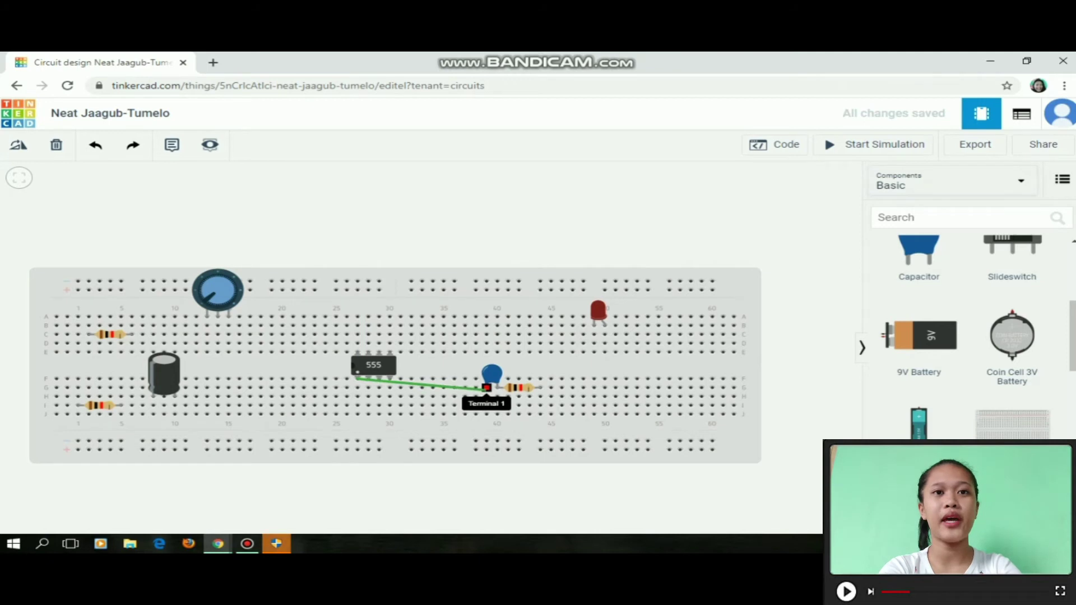
pyautogui.click(487, 387)
pyautogui.press('Escape')
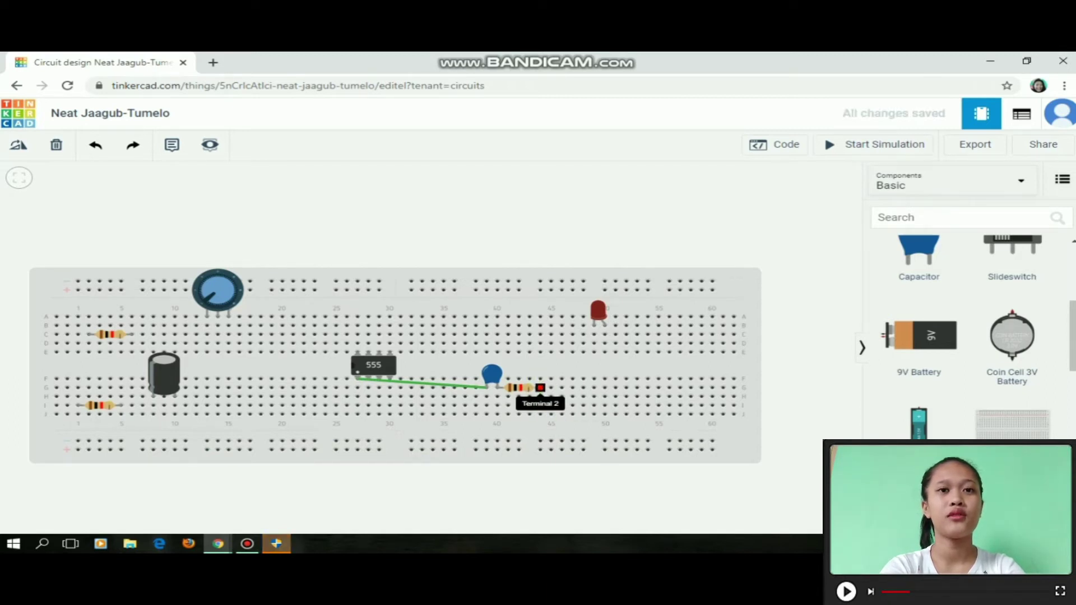
# Wire Terminal 2 of the resistor beside the blue capacitor to row C, column 49, below the LED's left leg
pyautogui.click(541, 388)
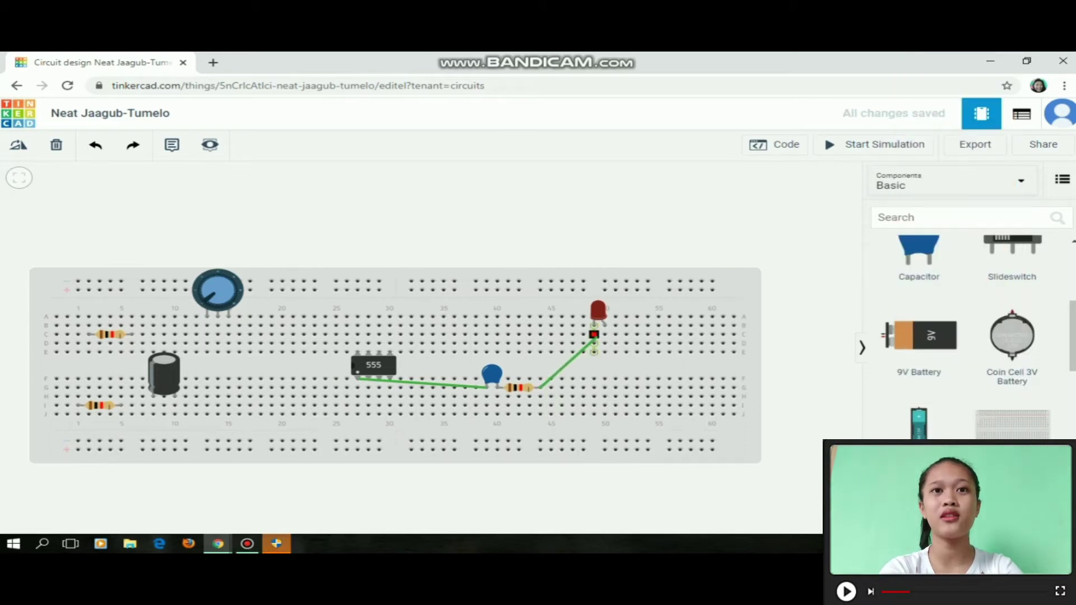
pyautogui.click(594, 334)
pyautogui.press('Escape')
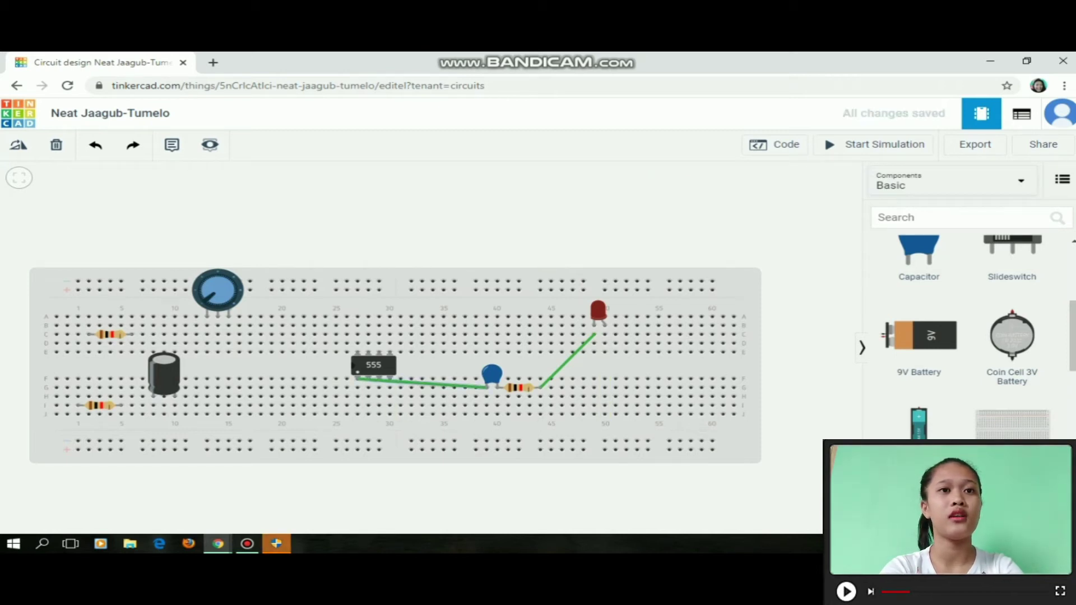
# Wire the 555 timer's lower pin in column 29 to row C, column 50, below the LED's right leg
pyautogui.click(379, 379)
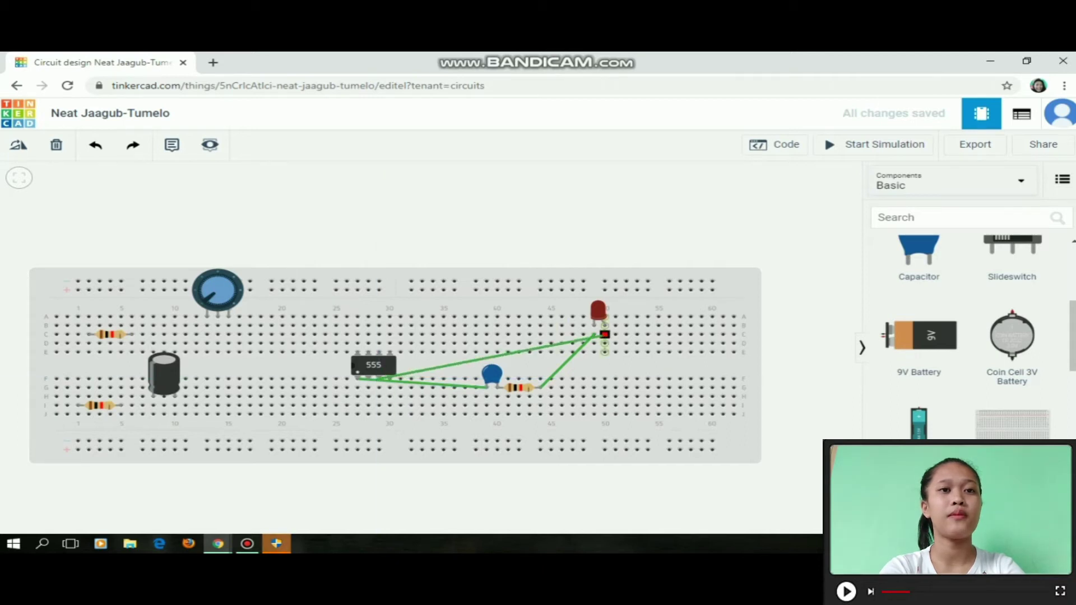
pyautogui.click(604, 335)
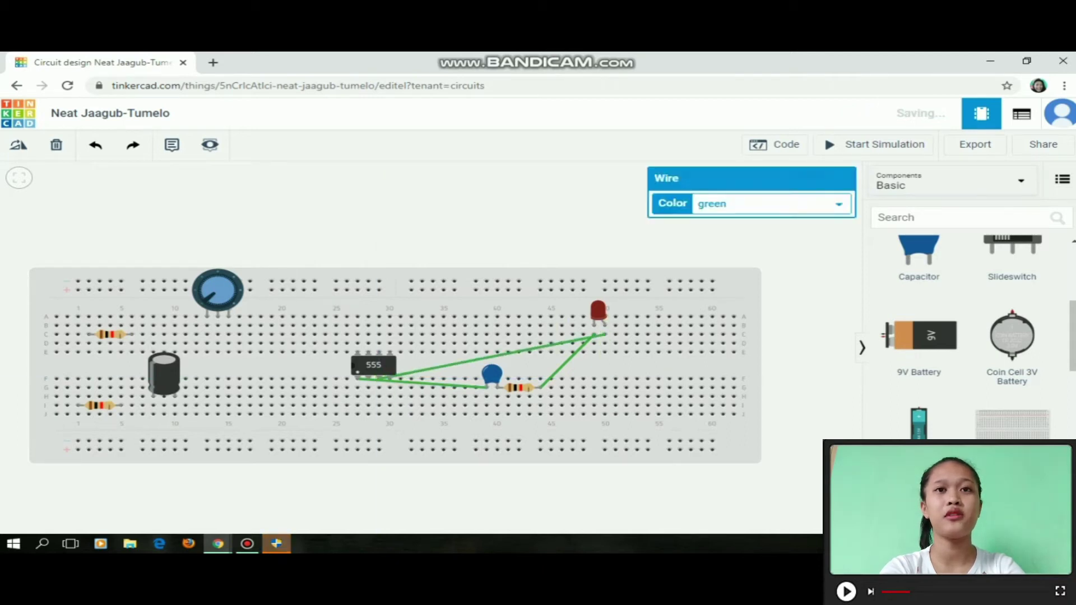
pyautogui.press('Escape')
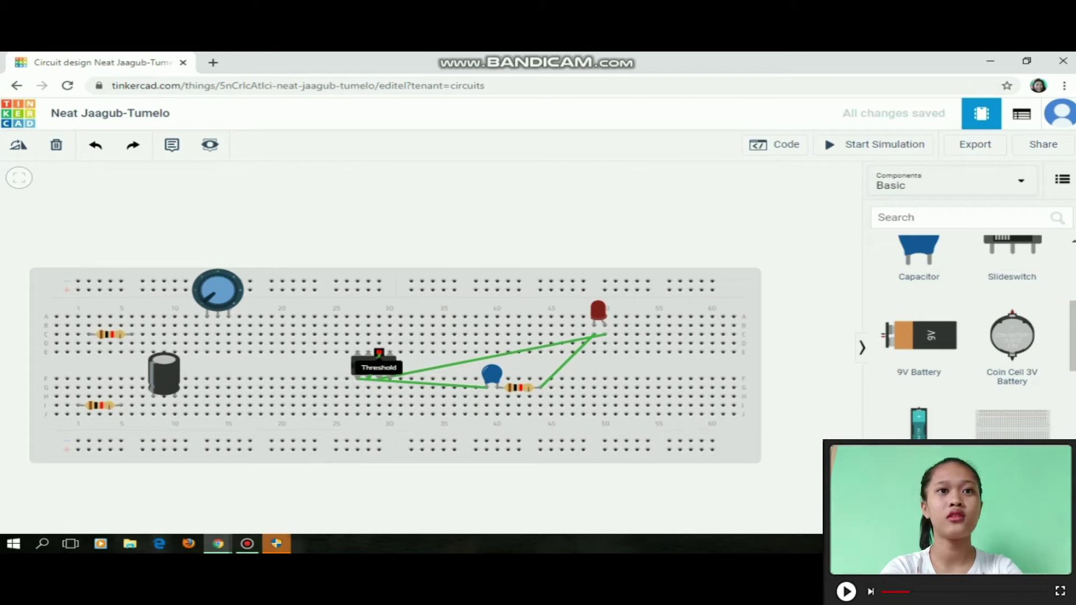
# Wire Terminal 2 of the blue capacitor to the 555 timer's Control Voltage pin
pyautogui.click(379, 352)
pyautogui.press('Escape')
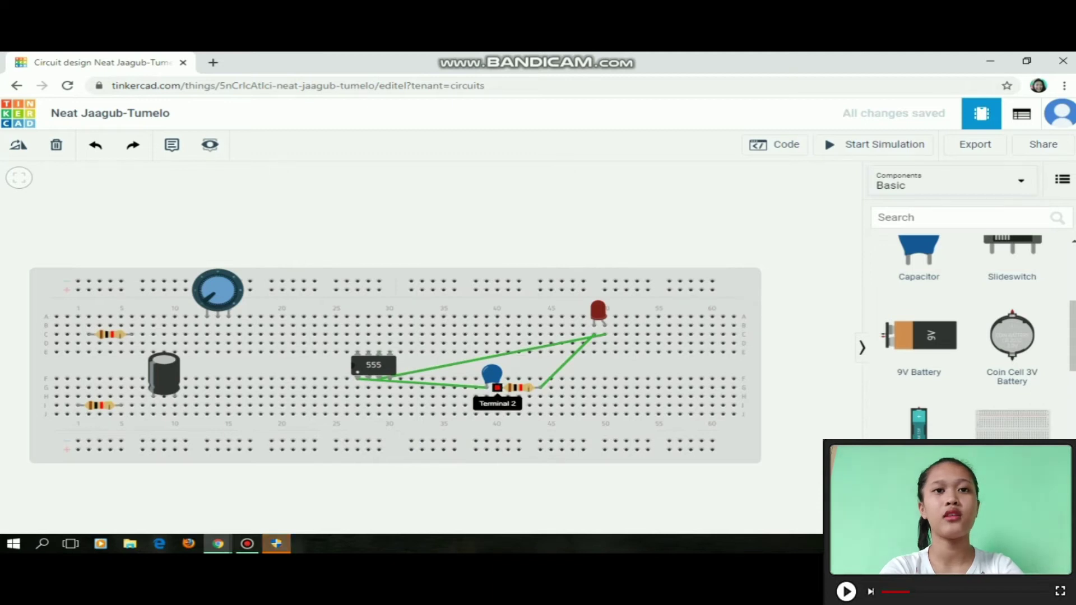
pyautogui.click(497, 387)
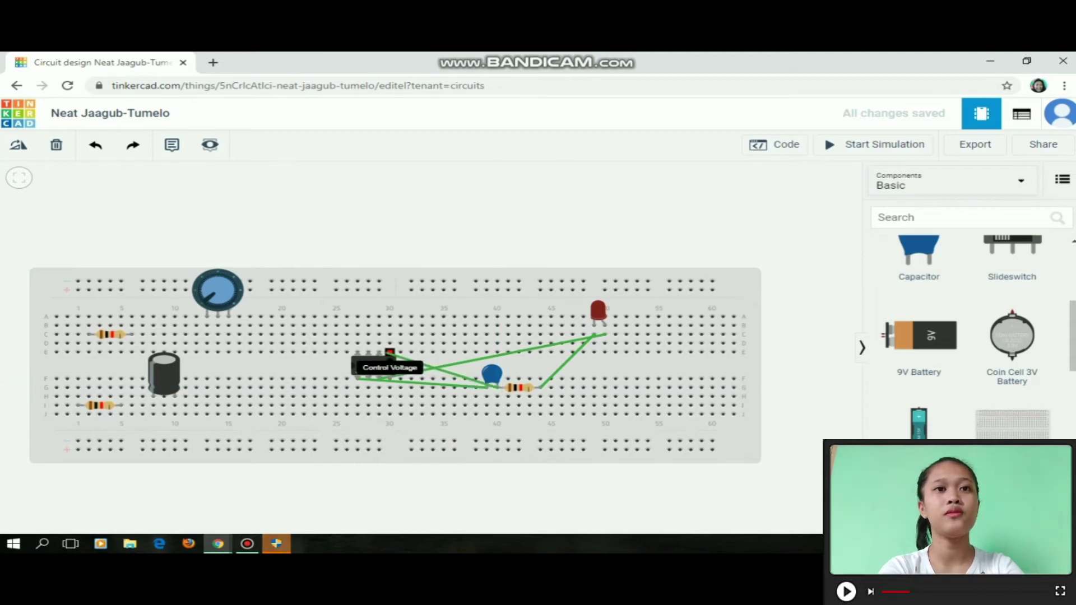
pyautogui.click(390, 352)
pyautogui.press('Escape')
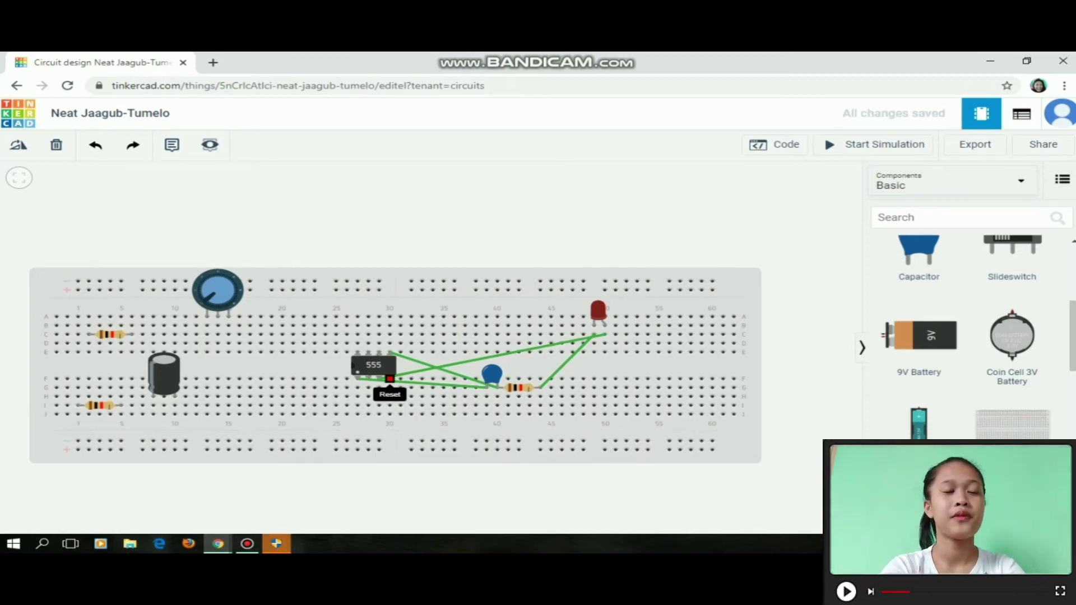
# Wire the 555 timer's Reset pin to row D, column 34 of the breadboard
pyautogui.click(387, 379)
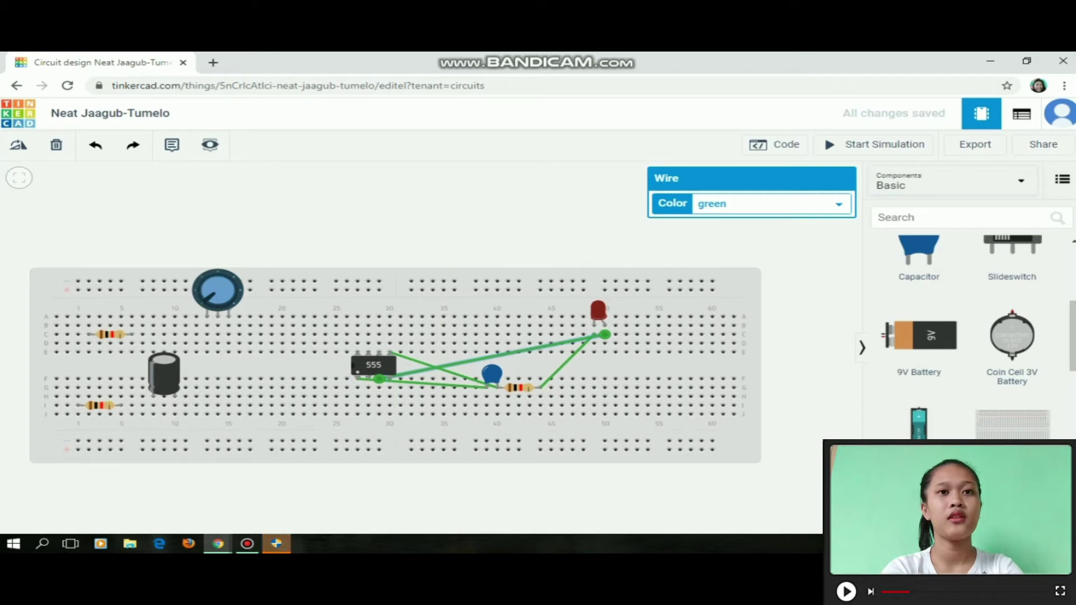
pyautogui.click(428, 243)
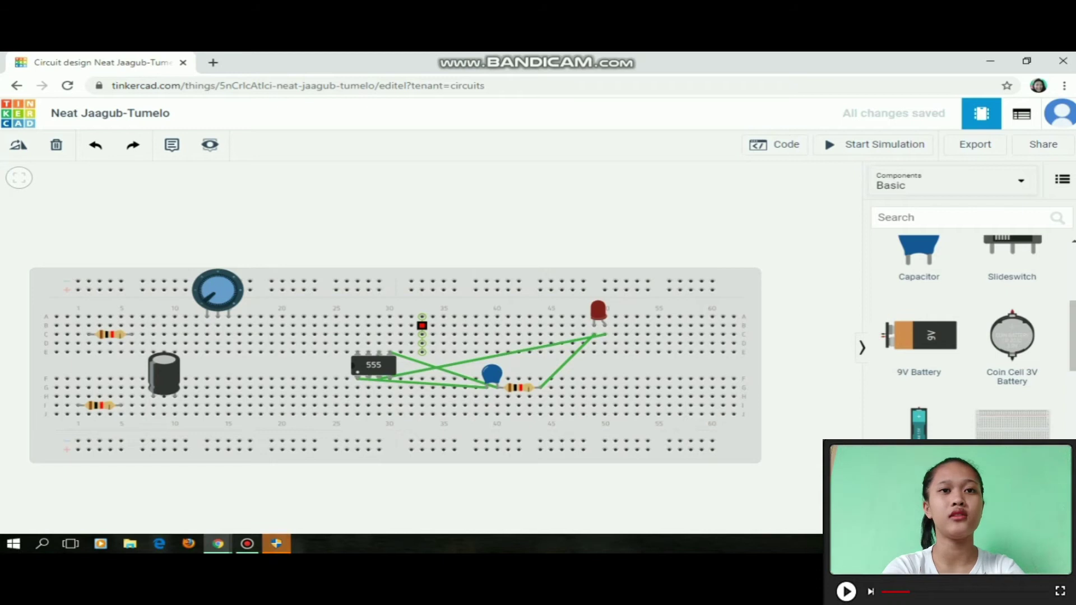
pyautogui.click(390, 379)
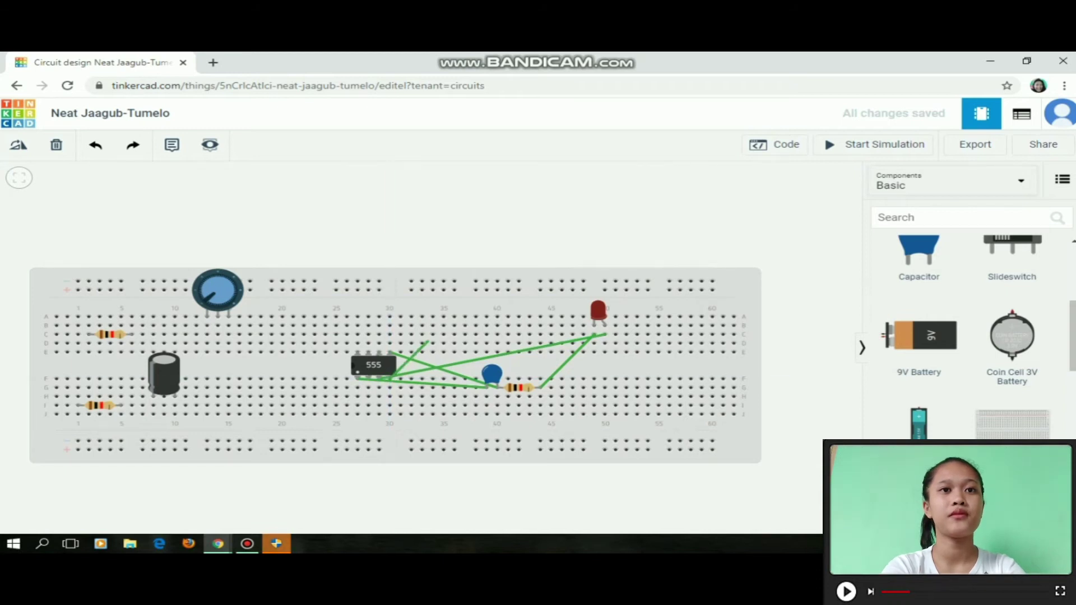
pyautogui.click(433, 343)
pyautogui.press('Escape')
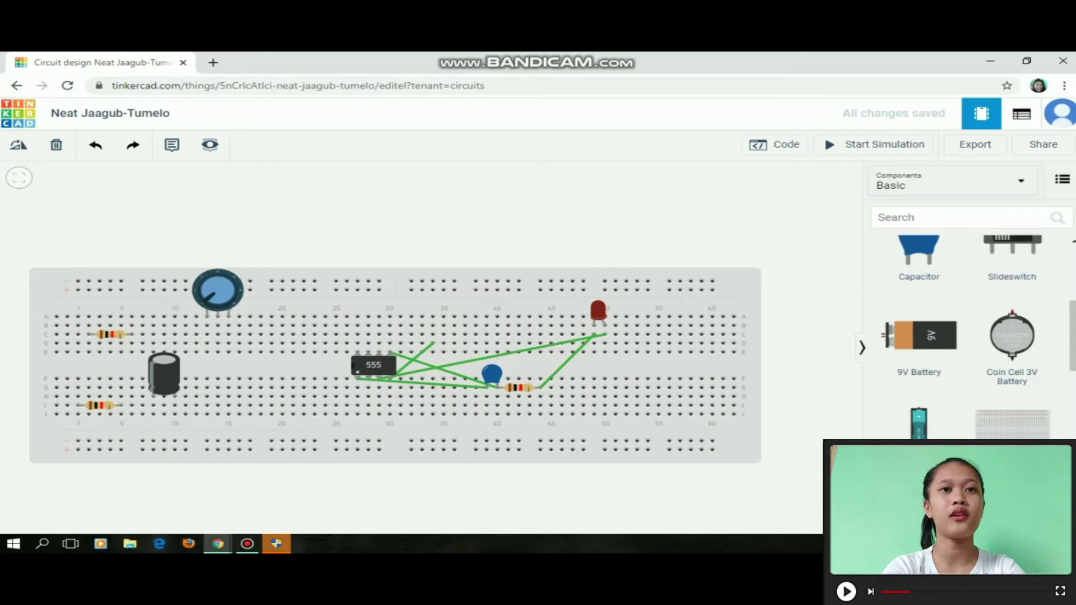
# Wire row D, column 27 above the 555 timer to row D, column 34
pyautogui.click(357, 343)
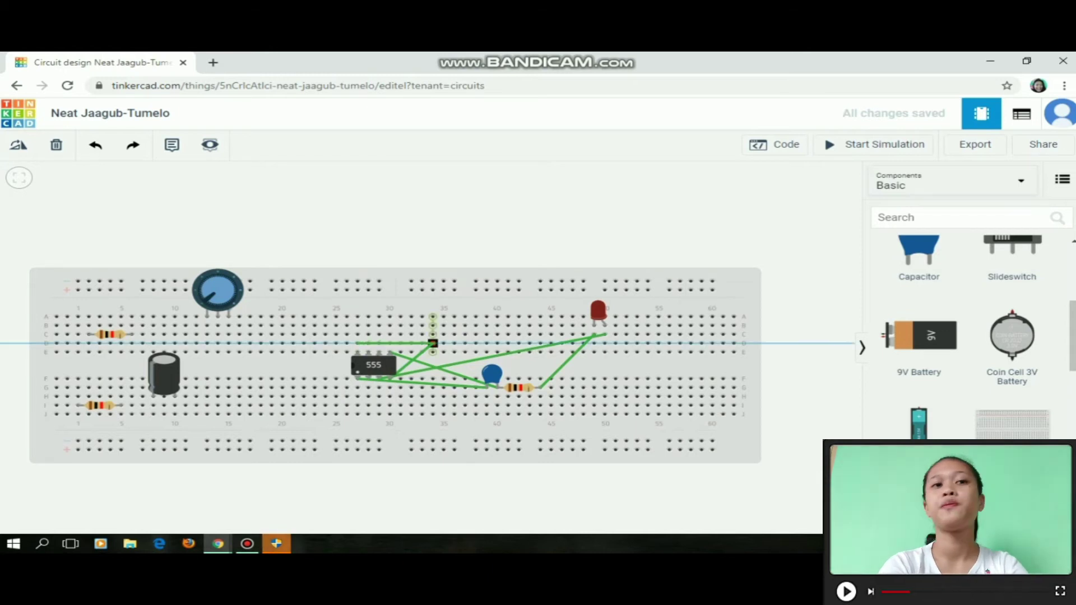
pyautogui.click(433, 343)
pyautogui.press('Escape')
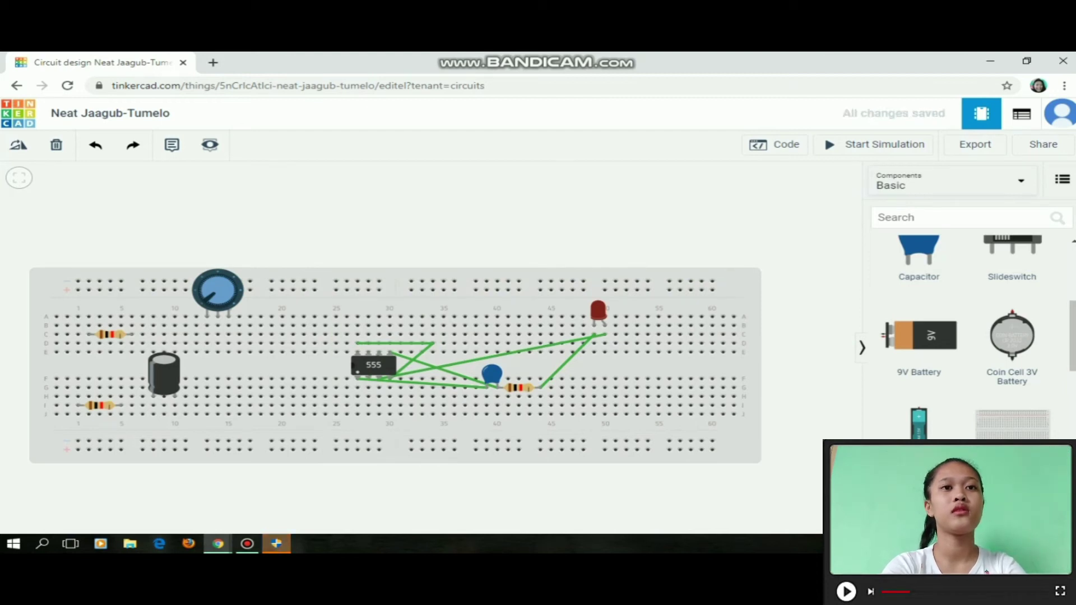
pyautogui.click(358, 288)
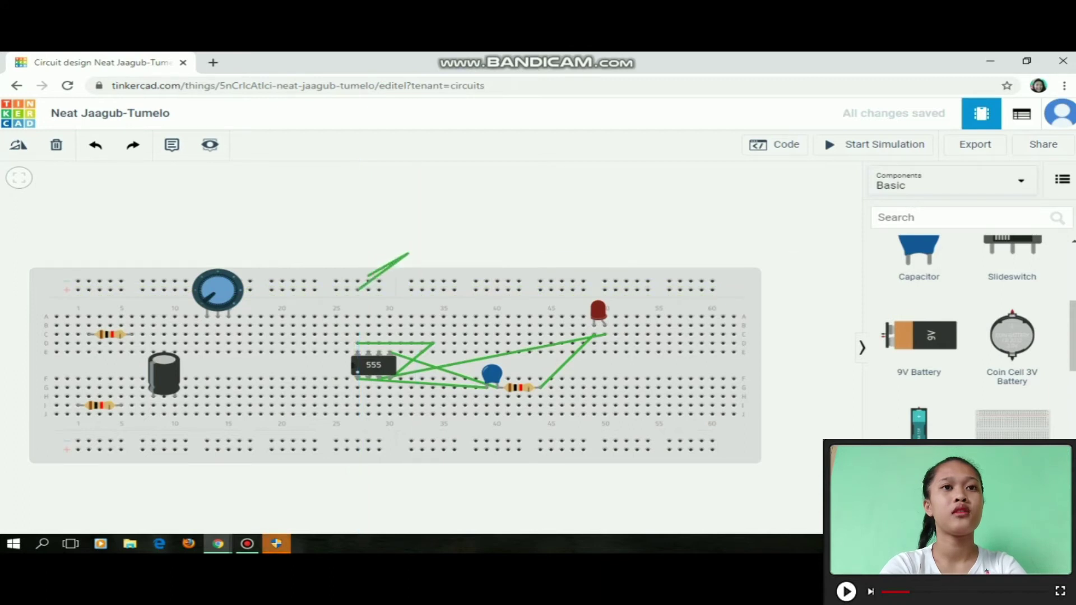
pyautogui.click(409, 250)
pyautogui.click(56, 144)
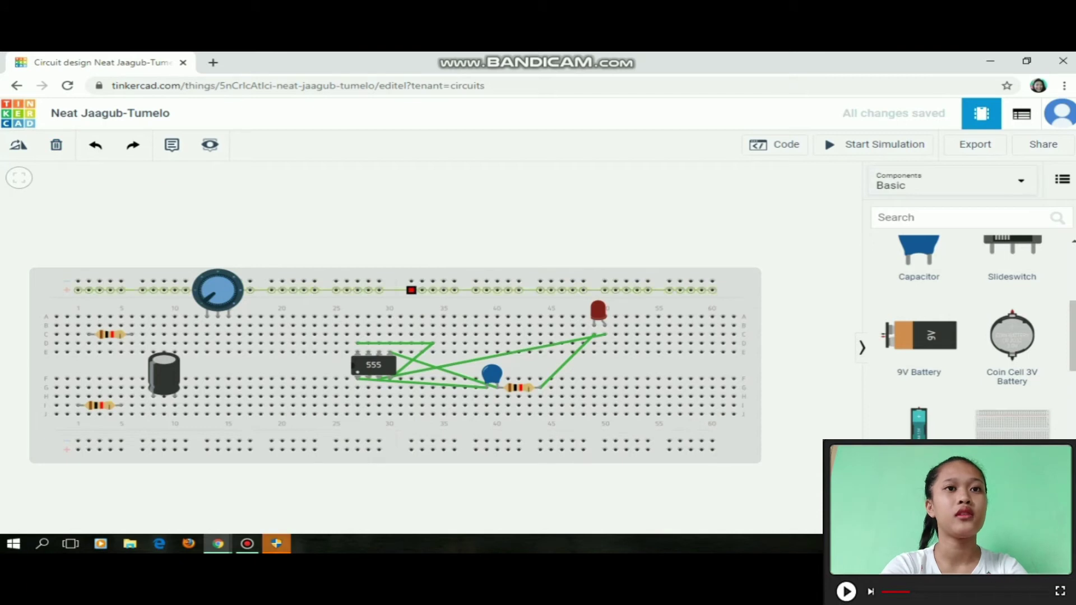
pyautogui.click(411, 290)
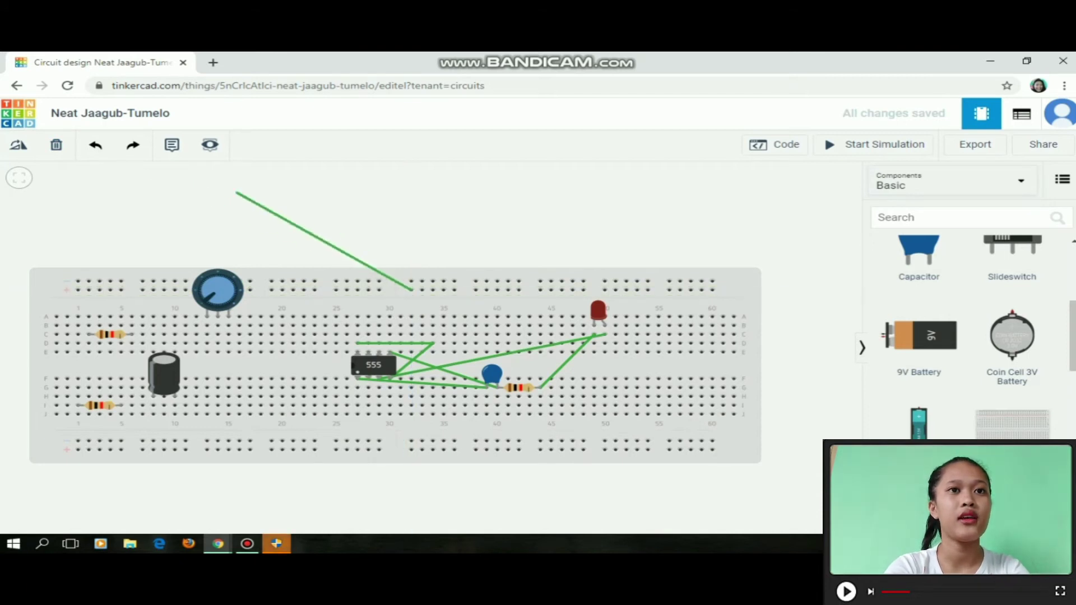
pyautogui.click(56, 144)
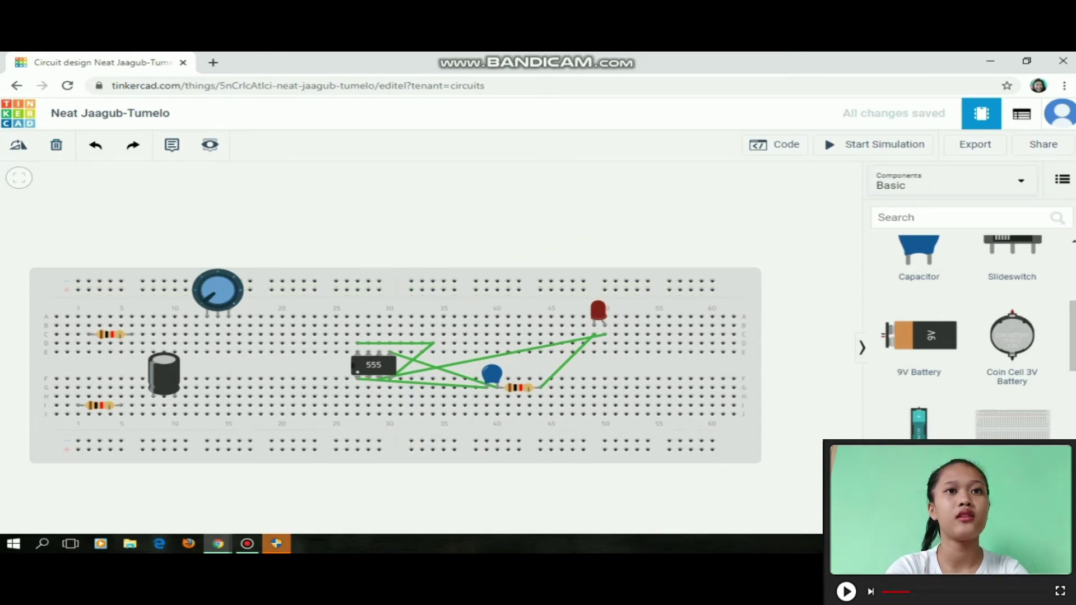
# Wire the upper positive rail to row A, column 27 of the breadboard
pyautogui.click(357, 290)
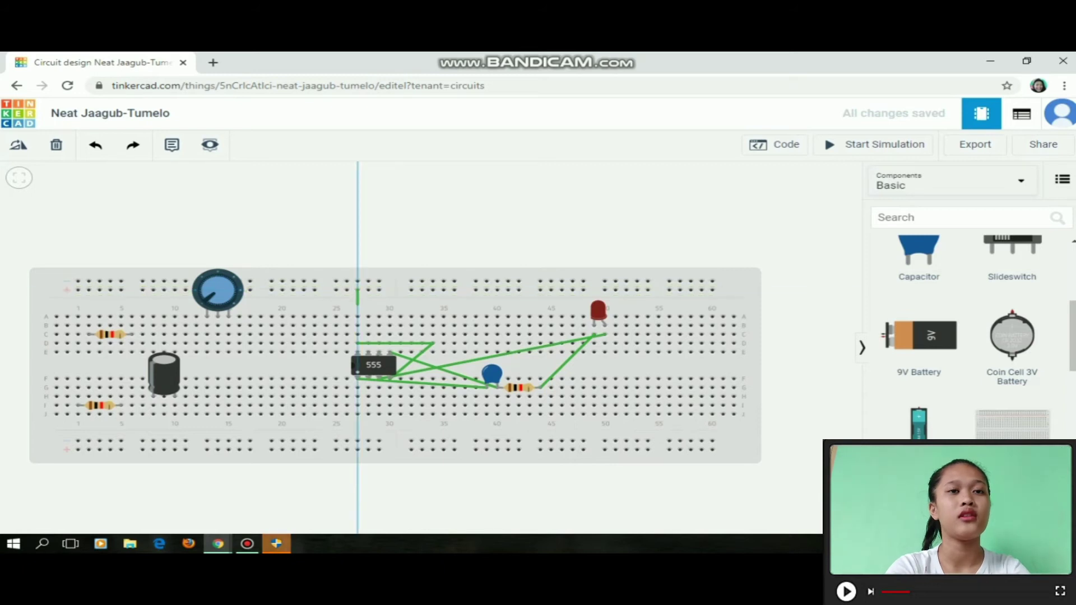
pyautogui.click(357, 317)
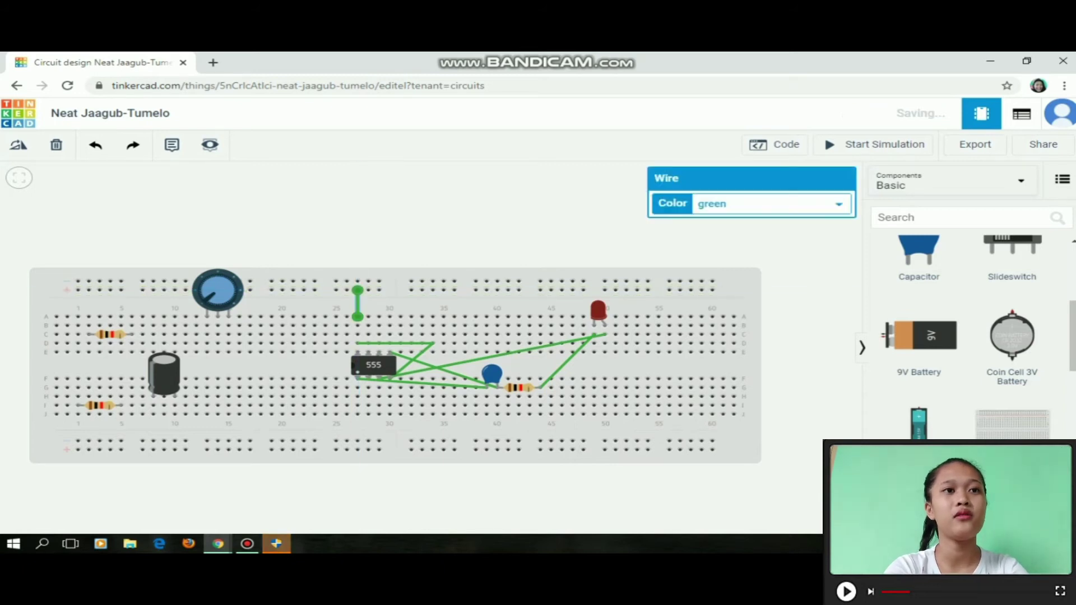
pyautogui.click(438, 488)
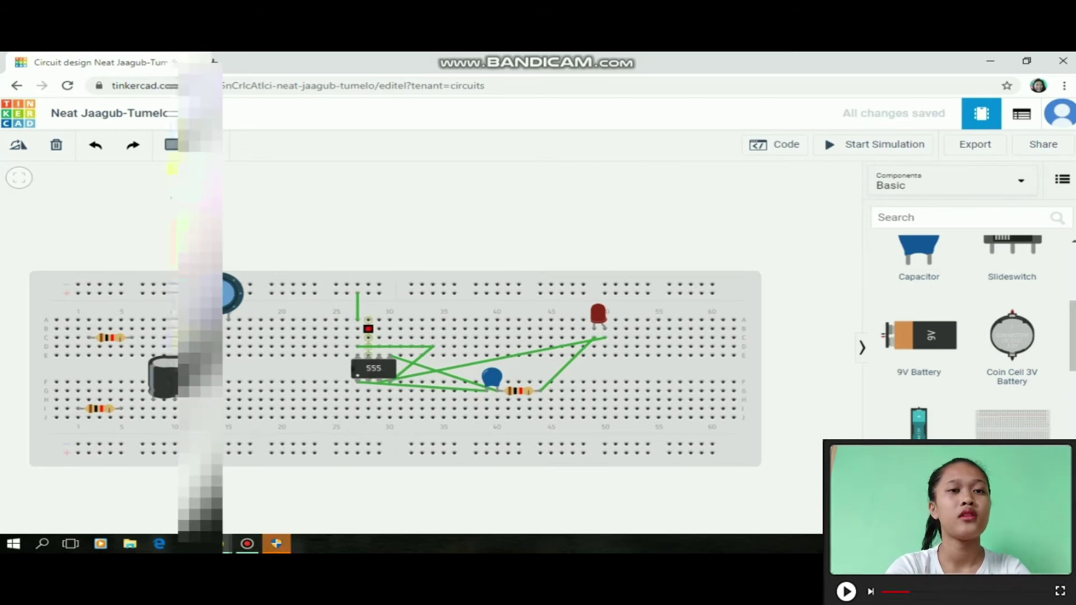
# Wire row B, column 28 above the 555 timer to row B, column 13, below the potentiometer's left leg
pyautogui.click(368, 328)
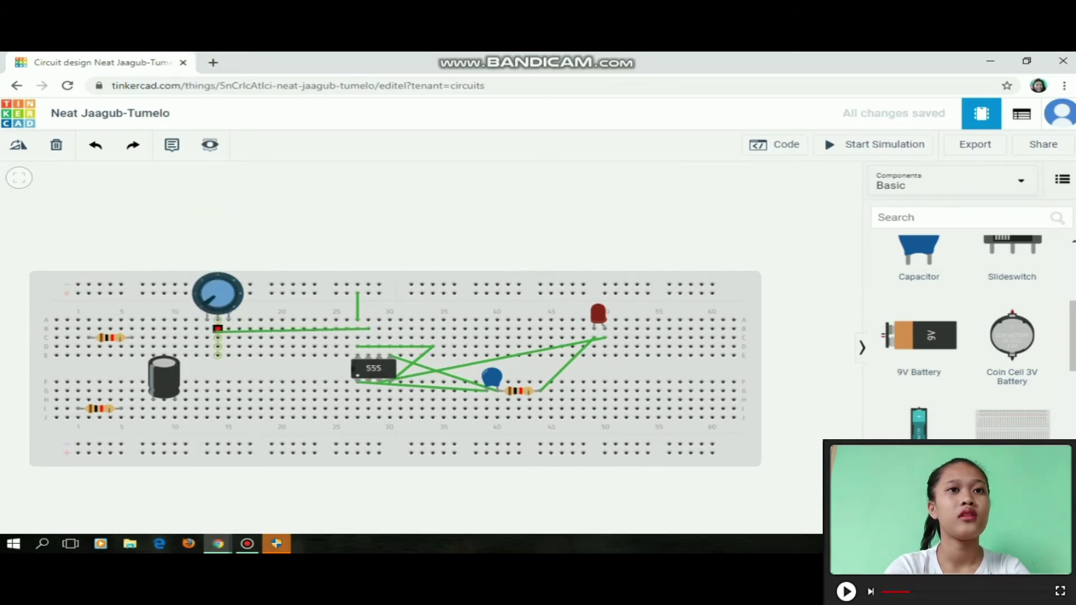
pyautogui.click(206, 329)
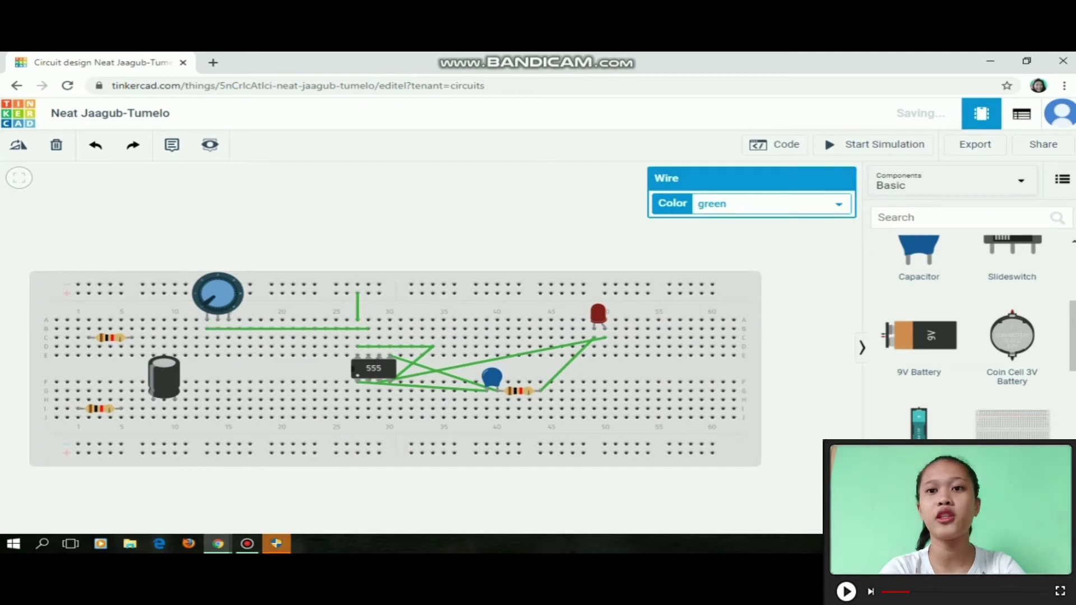
# Wire row B, column 28 above the 555 timer to the upper resistor's right leg in row C, column 6
pyautogui.click(368, 329)
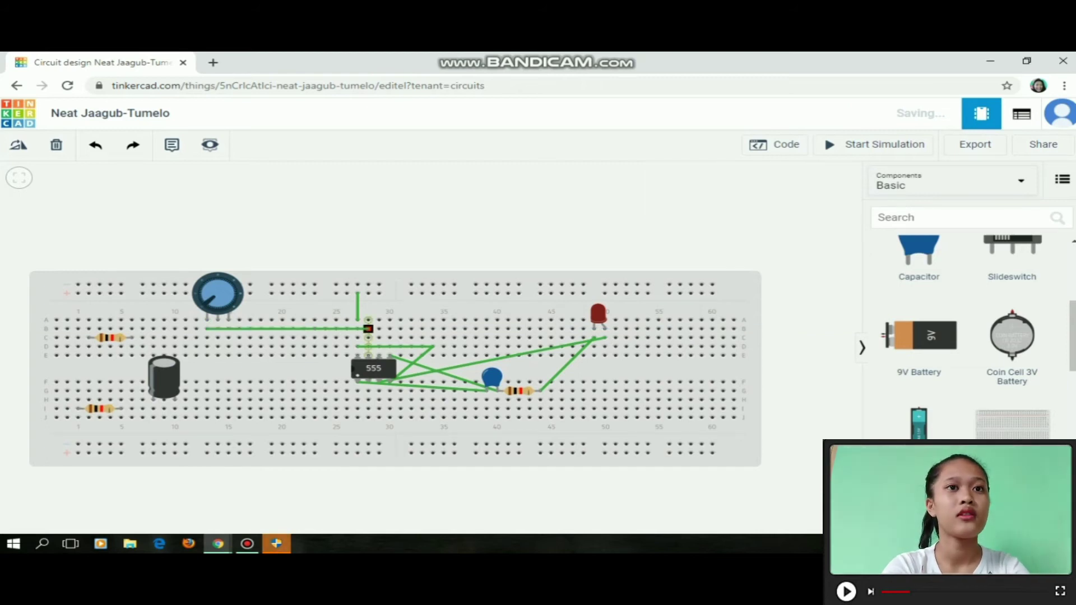
pyautogui.click(368, 328)
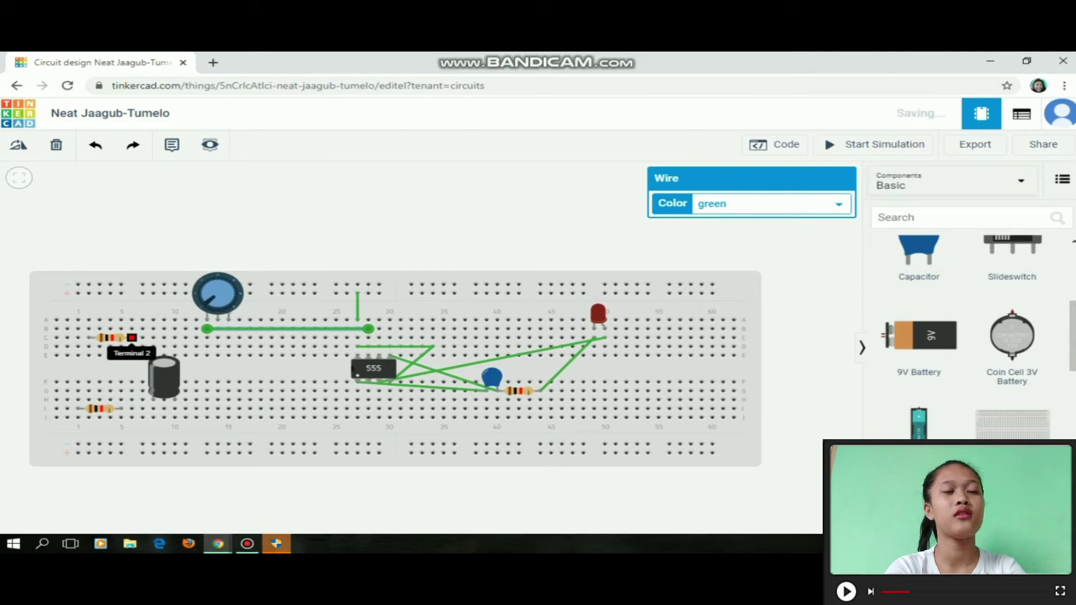
pyautogui.press('Escape')
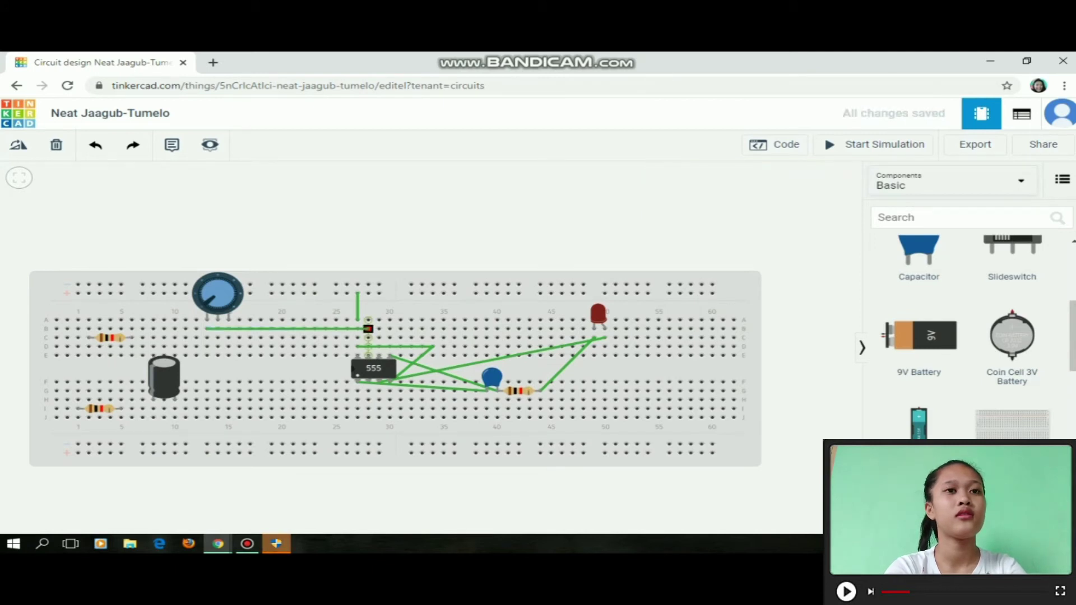
pyautogui.moveTo(368, 328); pyautogui.dragTo(132, 337)
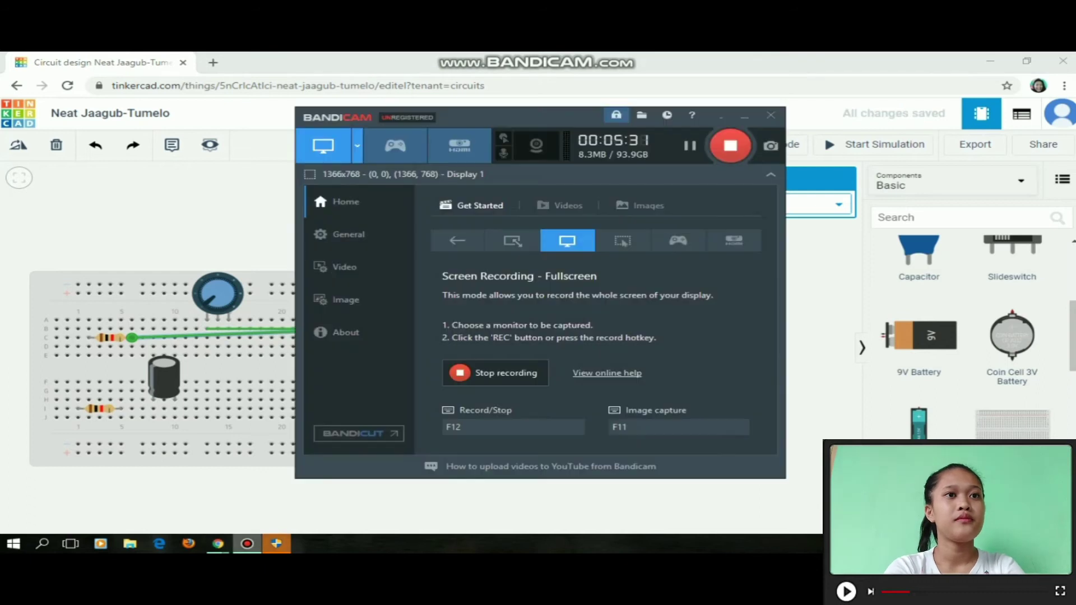
pyautogui.click(744, 116)
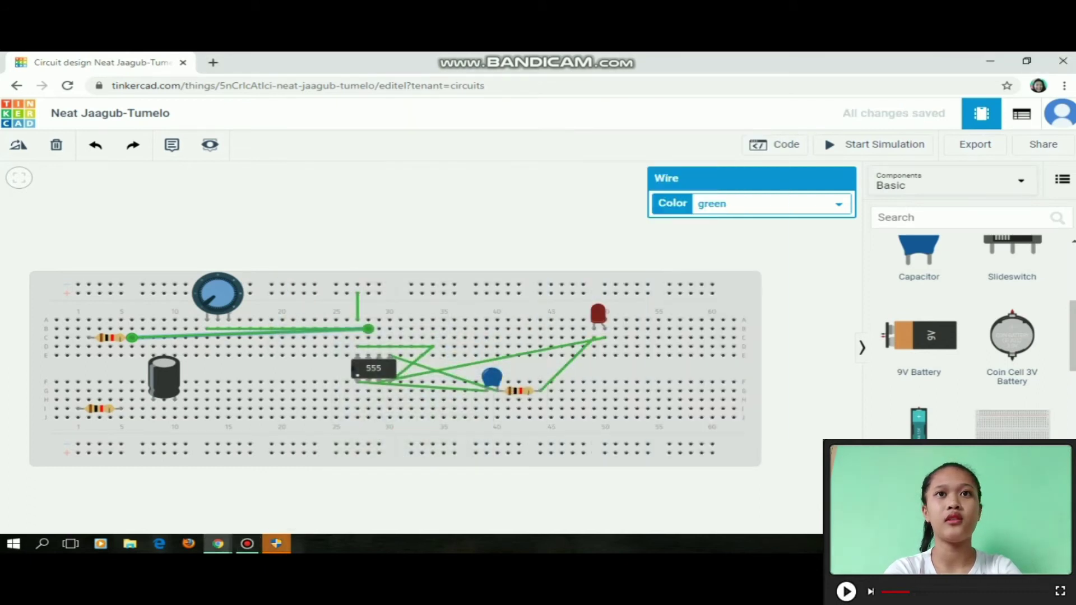
pyautogui.click(437, 241)
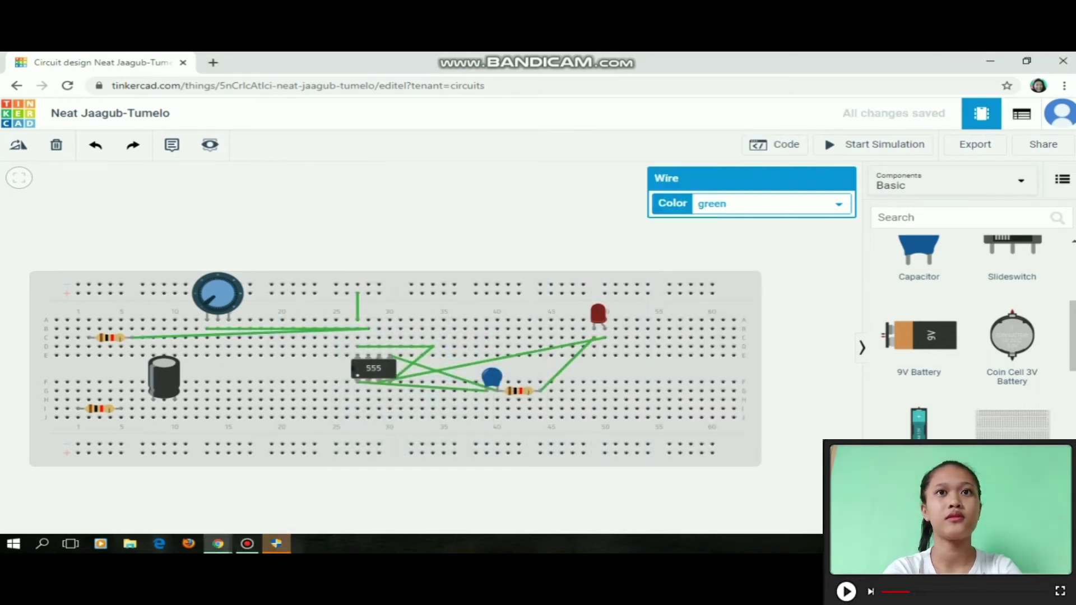
# Wire row C, column 27 above the 555 timer to row D, column 2, below the upper resistor's left leg
pyautogui.click(358, 337)
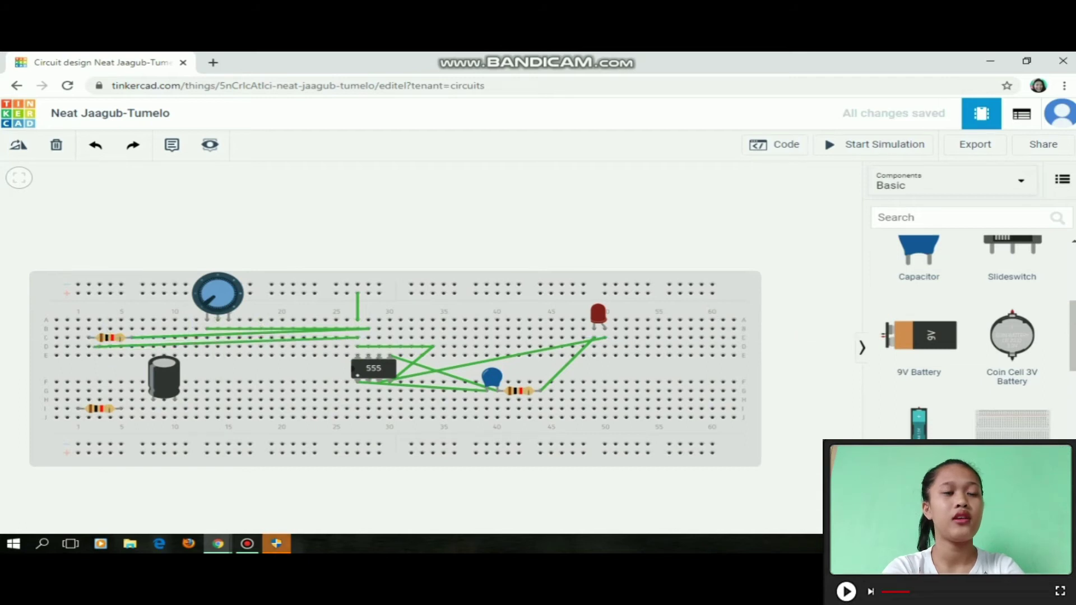
pyautogui.click(90, 347)
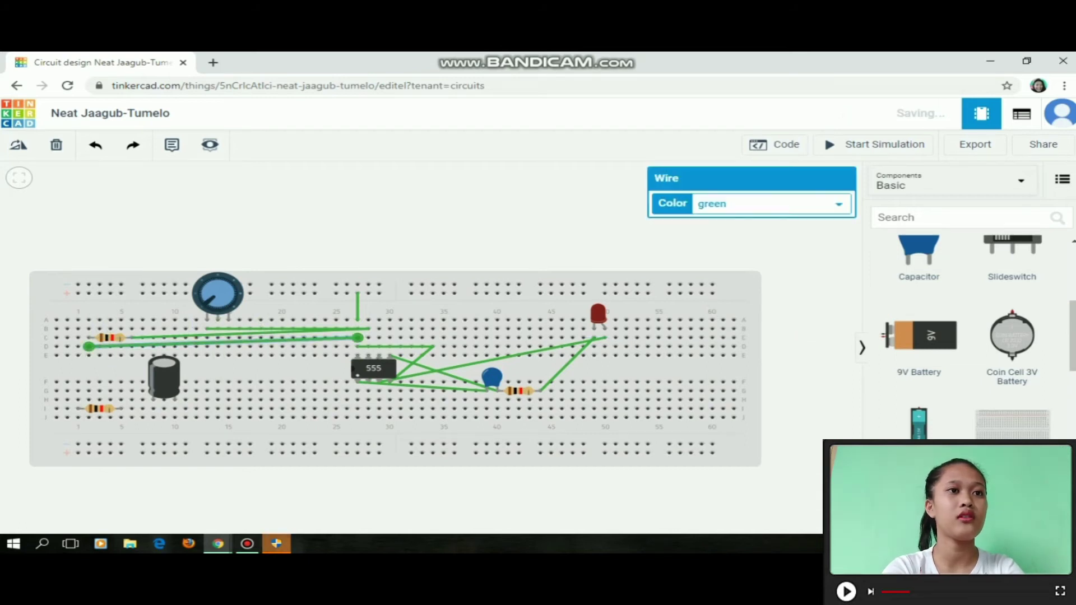
pyautogui.press('Escape')
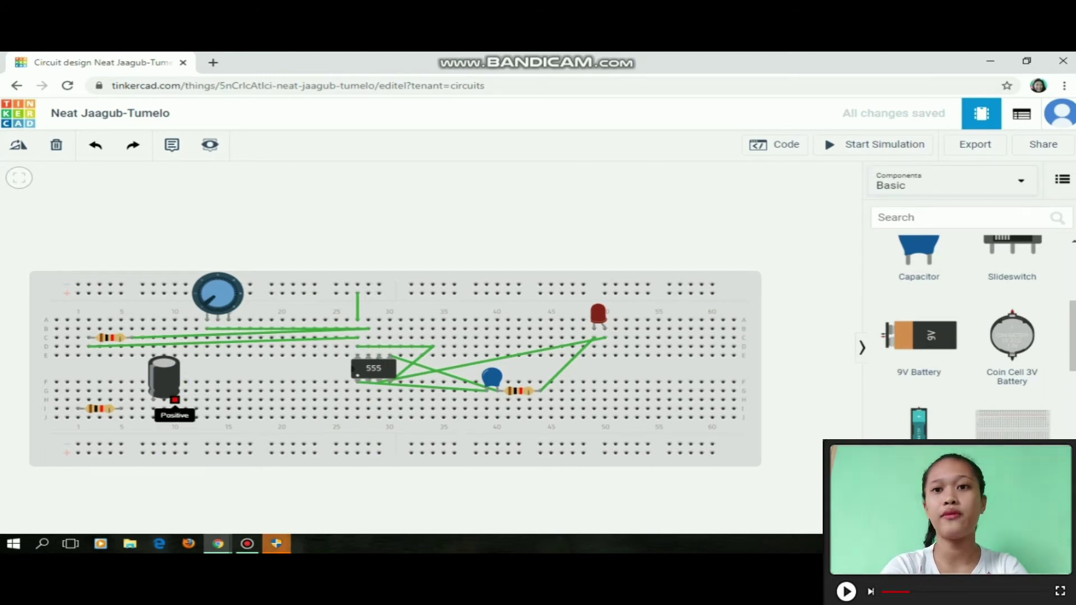
# Wire the electrolytic capacitor's Positive terminal to the 555 timer's lower pin at row F, column 28
pyautogui.click(175, 399)
pyautogui.click(357, 382)
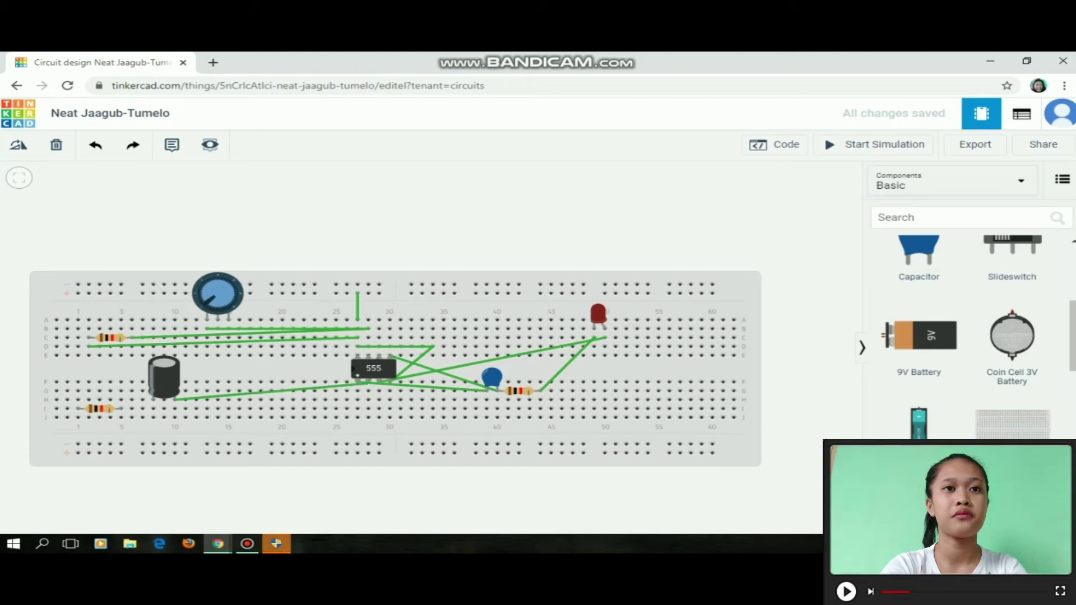
pyautogui.click(368, 382)
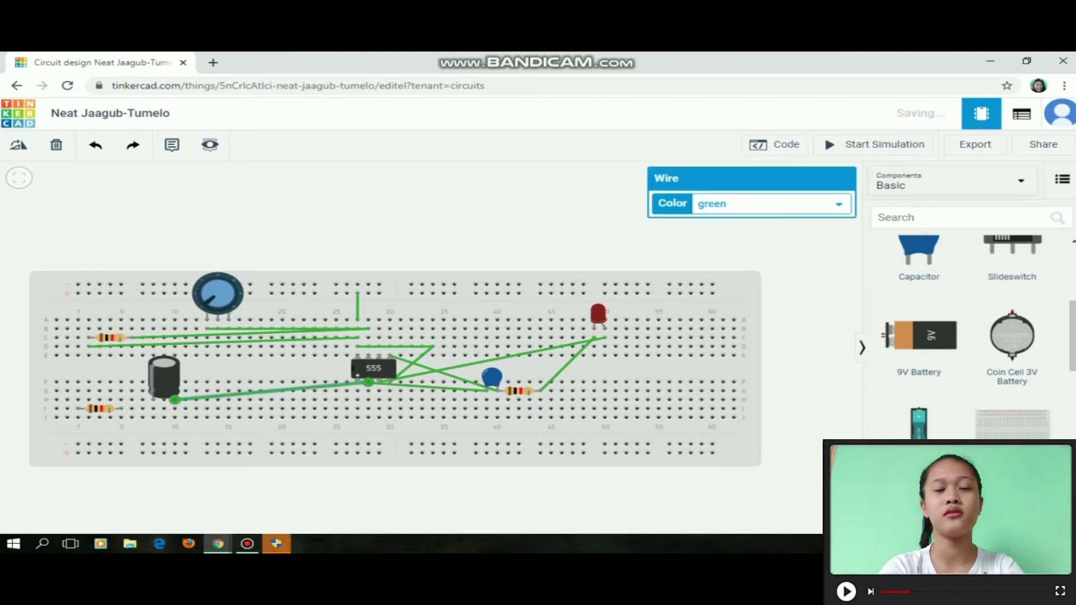
pyautogui.click(387, 493)
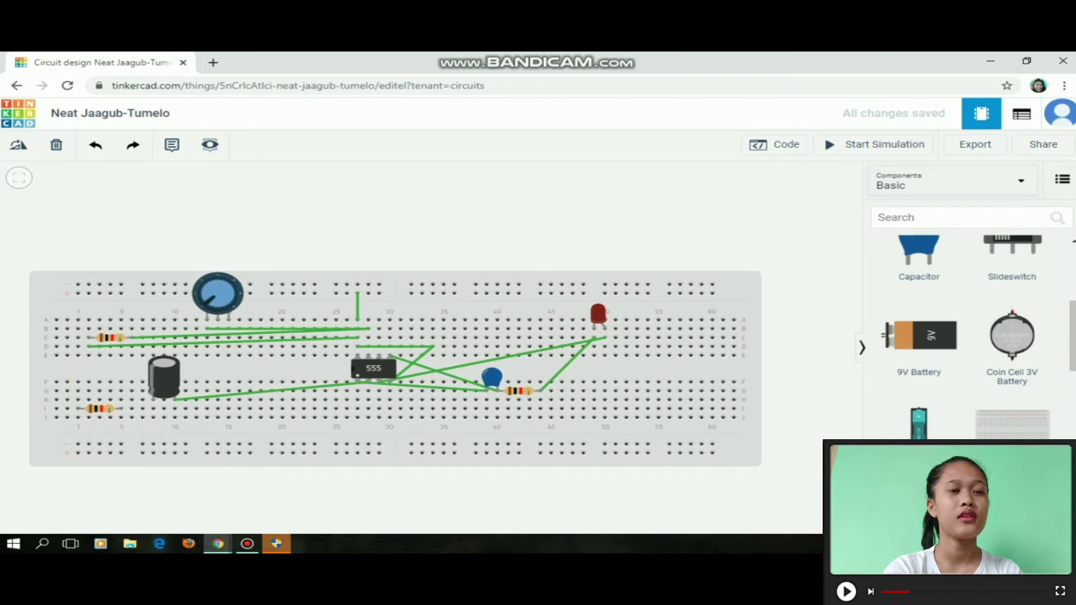
# Wire the lower resistor's left leg in row I, column 1 to the electrolytic capacitor's Positive terminal
pyautogui.click(78, 408)
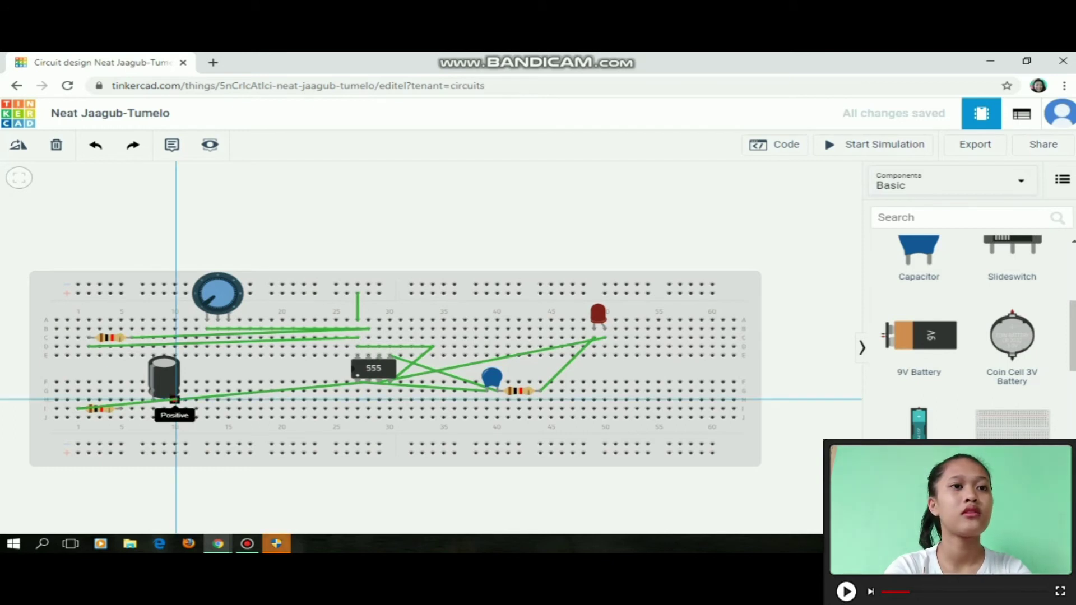
pyautogui.click(174, 399)
pyautogui.press('Escape')
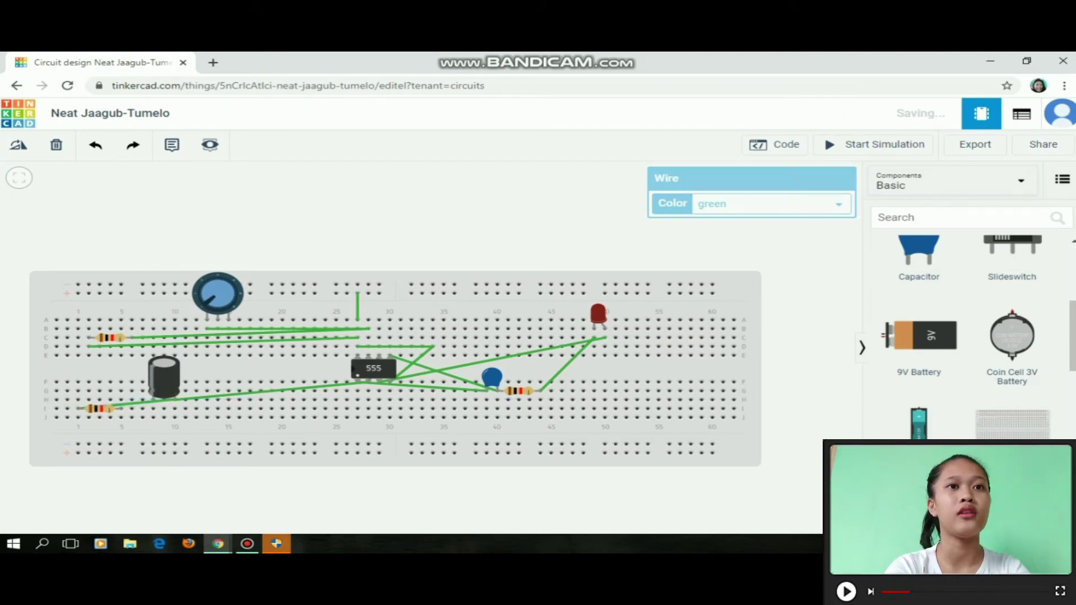
# Wire the lower resistor's right leg to row E, column 15, below the potentiometer's right leg
pyautogui.click(121, 408)
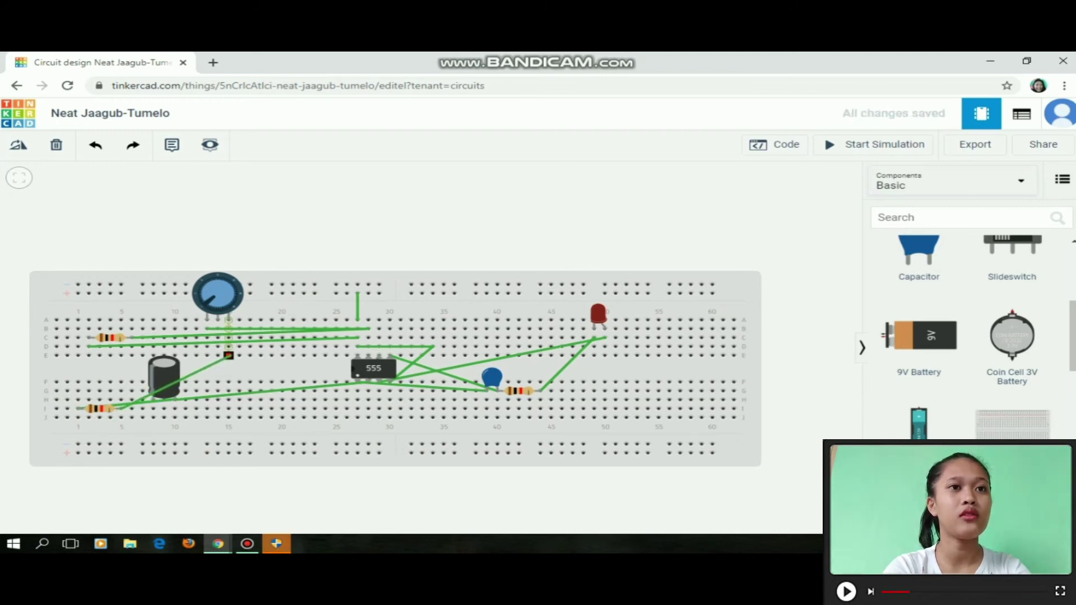
pyautogui.click(228, 355)
pyautogui.press('Escape')
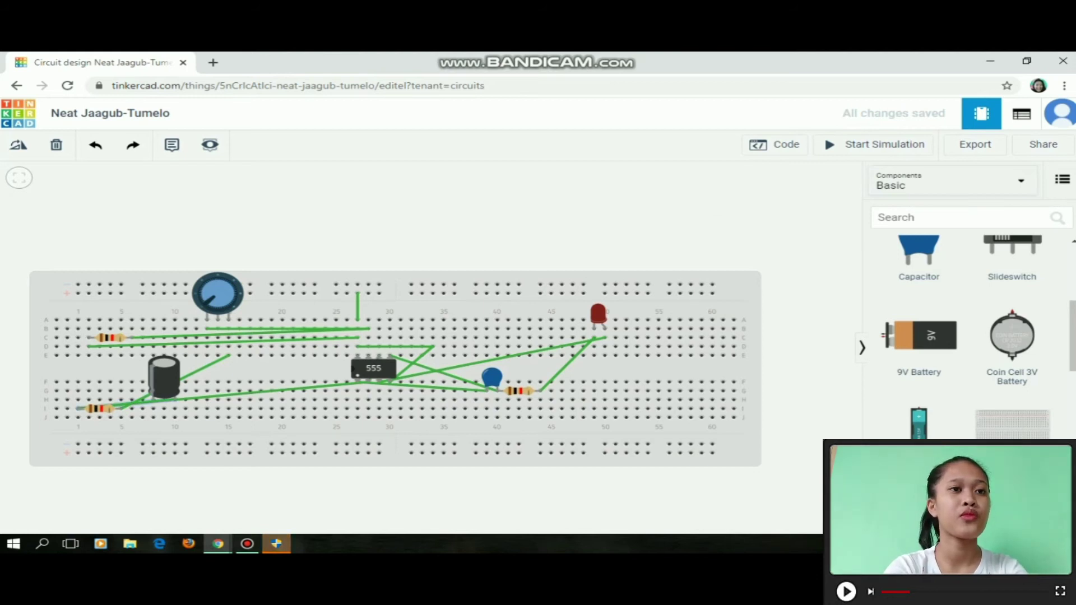
pyautogui.click(175, 399)
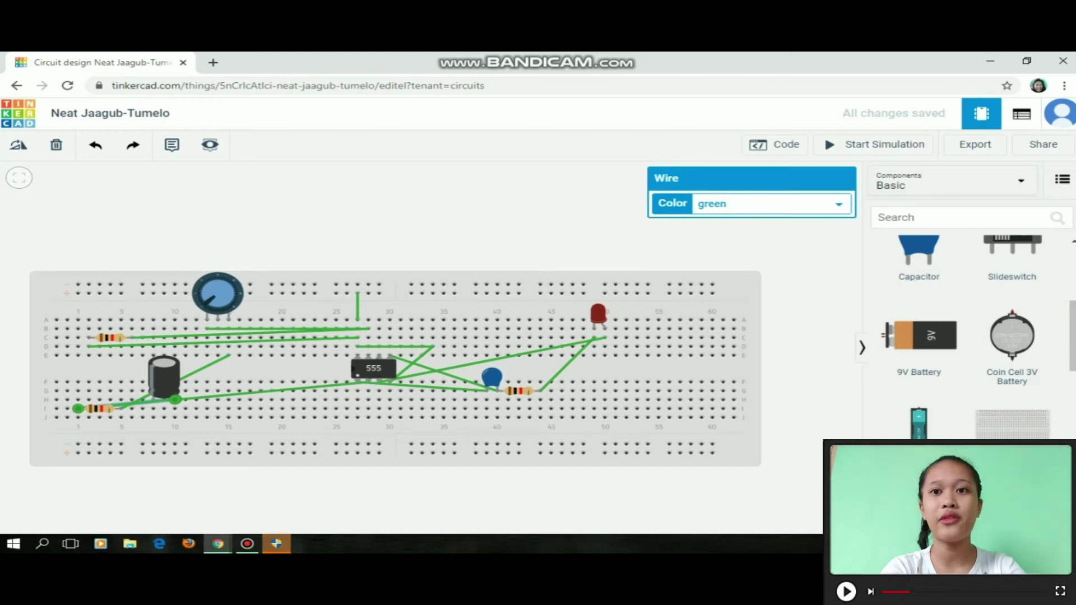
pyautogui.press('Delete')
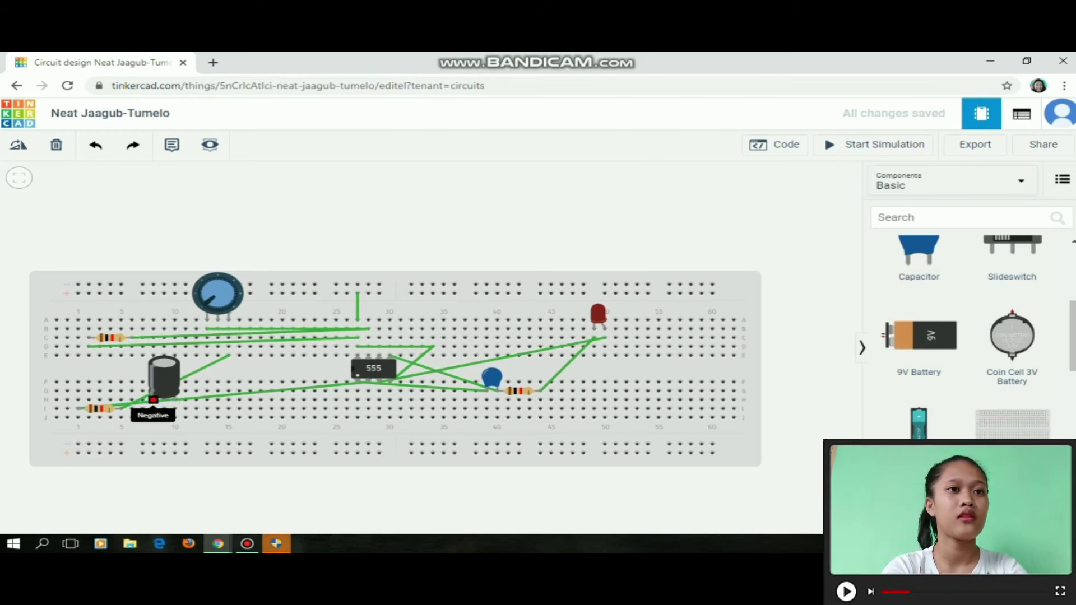
# Wire the electrolytic capacitor's Negative terminal to row J, column 8 of the breadboard
pyautogui.click(153, 399)
pyautogui.click(153, 417)
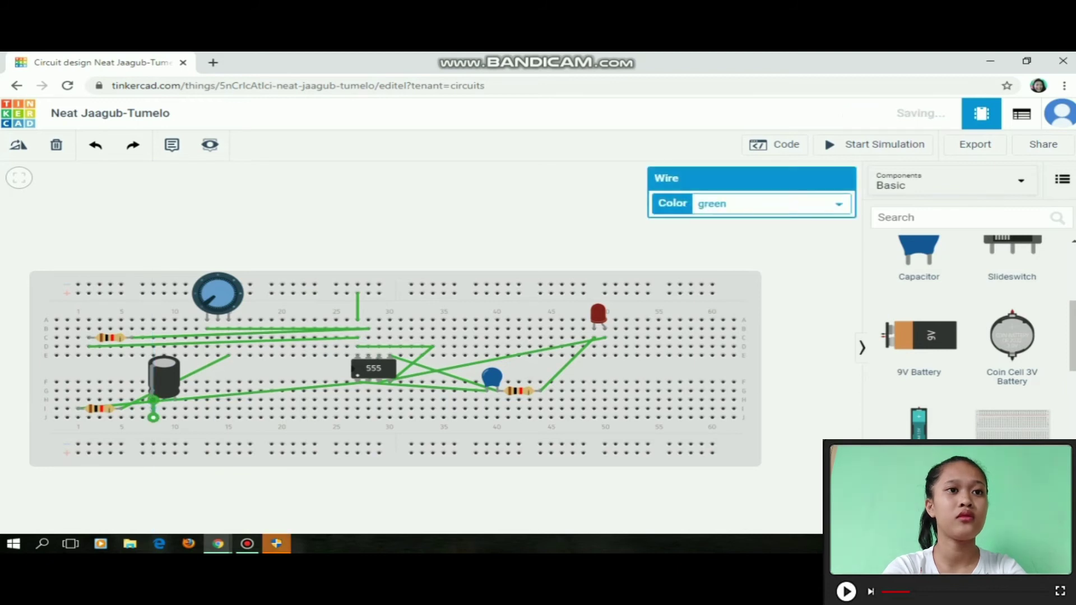
pyautogui.press('Escape')
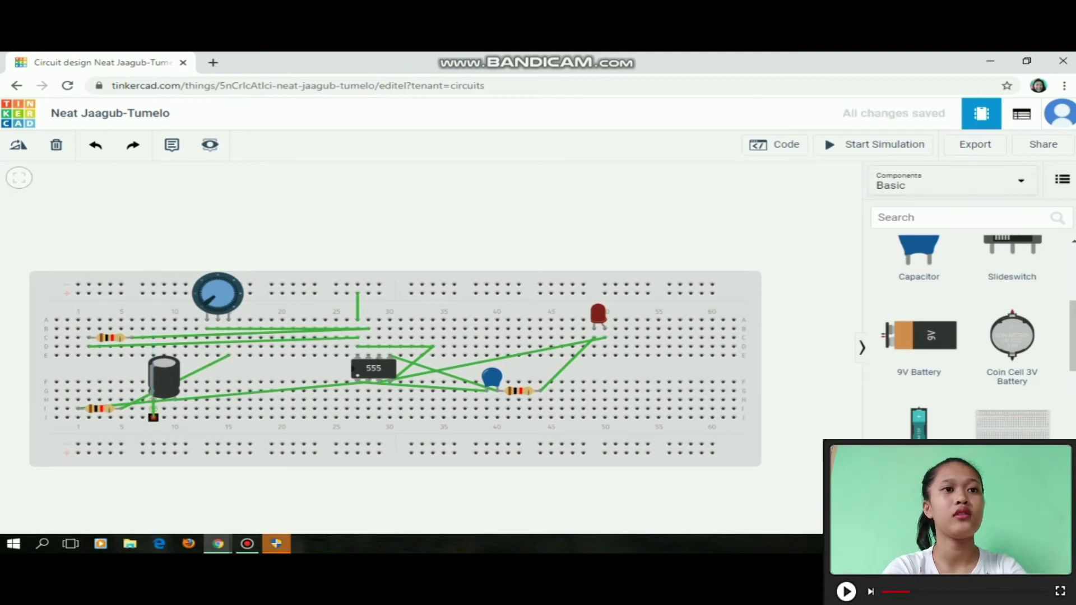
# Wire row J, column 8 to row J, column 27, and connect column 27 to the lower negative rail
pyautogui.click(153, 417)
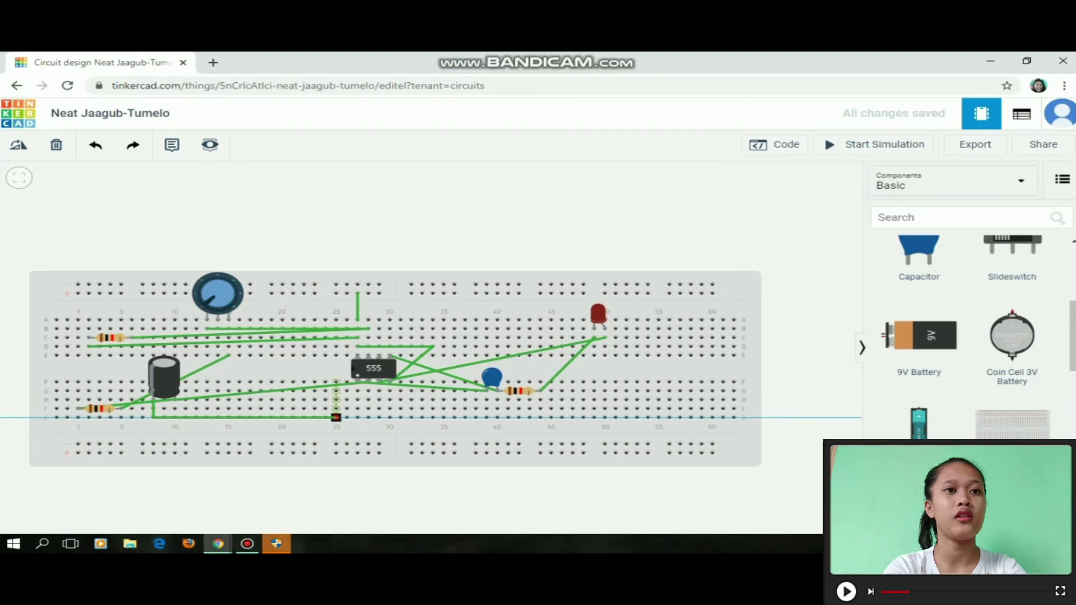
pyautogui.click(357, 418)
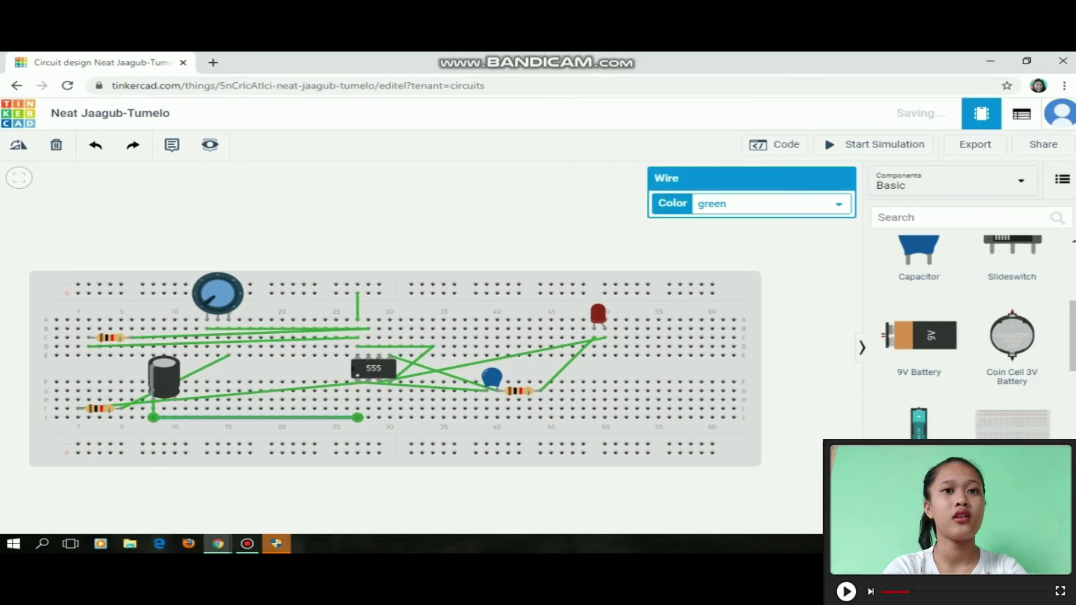
pyautogui.press('Escape')
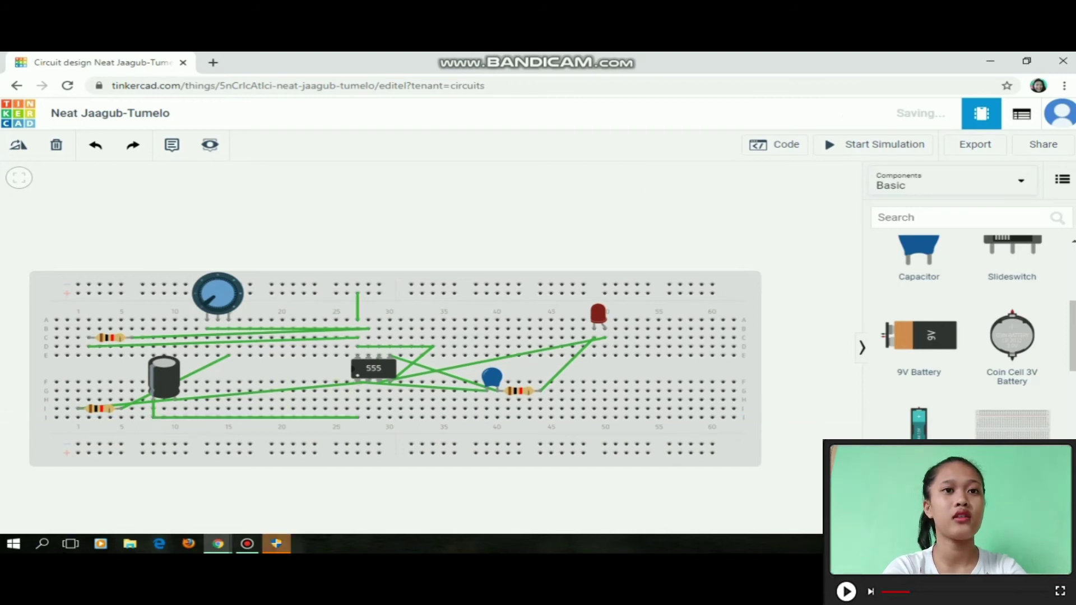
pyautogui.click(357, 444)
pyautogui.press('Escape')
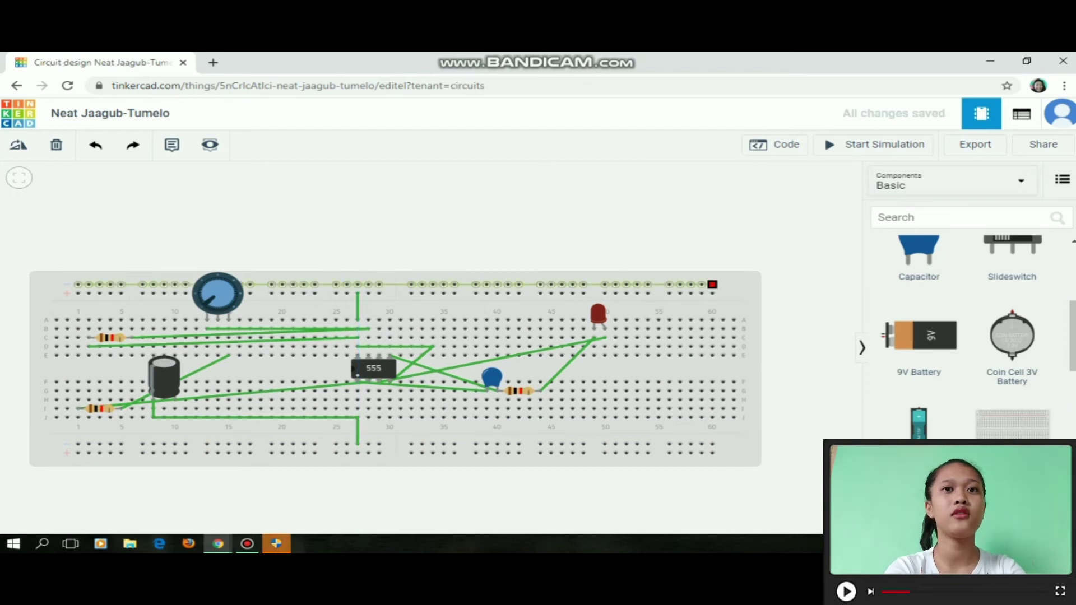
pyautogui.click(712, 284)
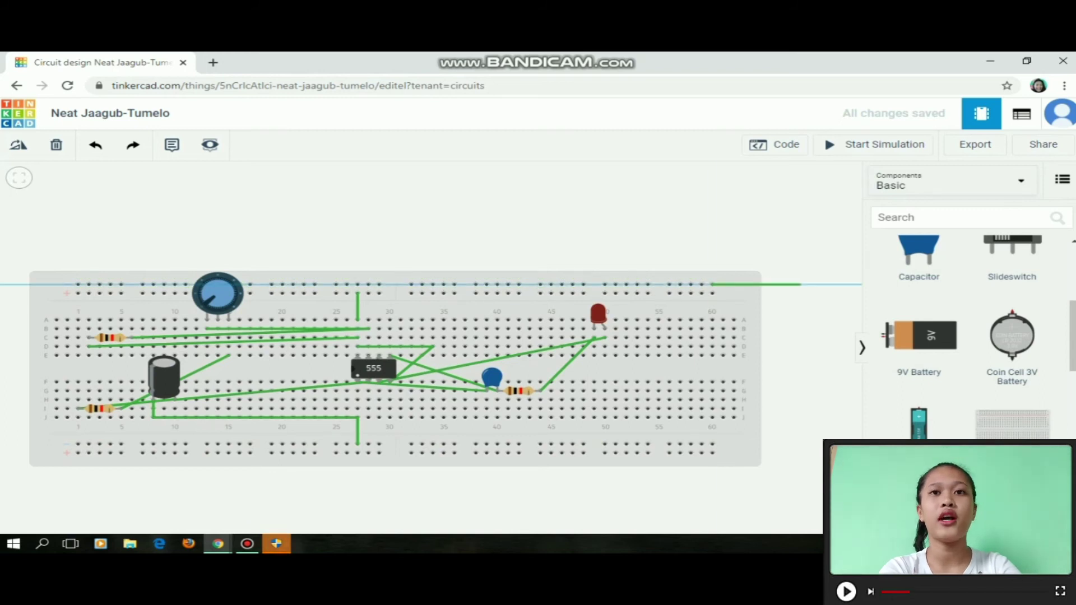
pyautogui.click(799, 284)
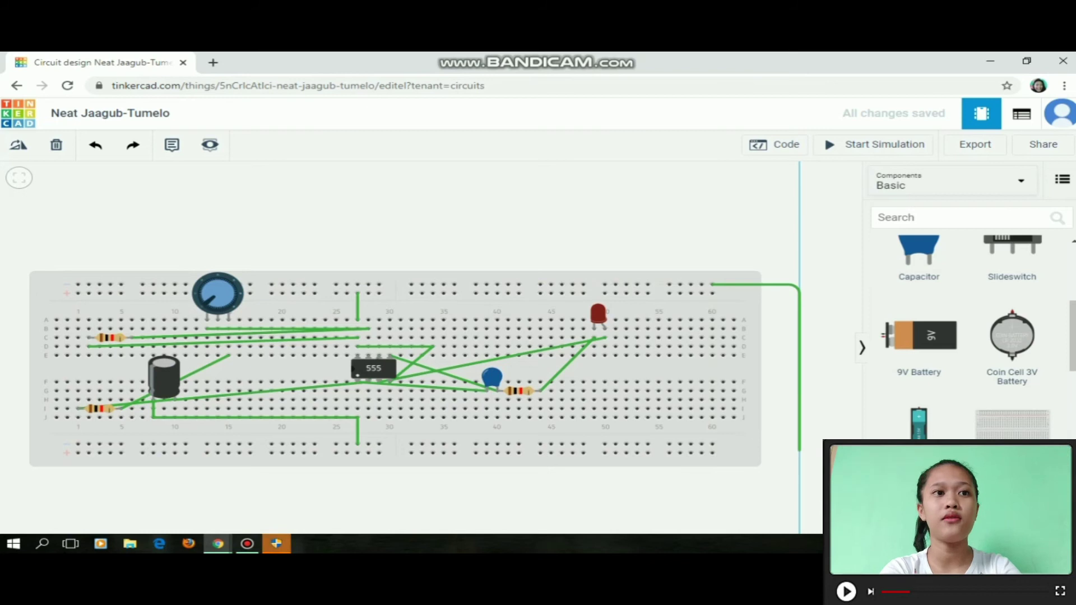
pyautogui.click(800, 448)
pyautogui.click(710, 444)
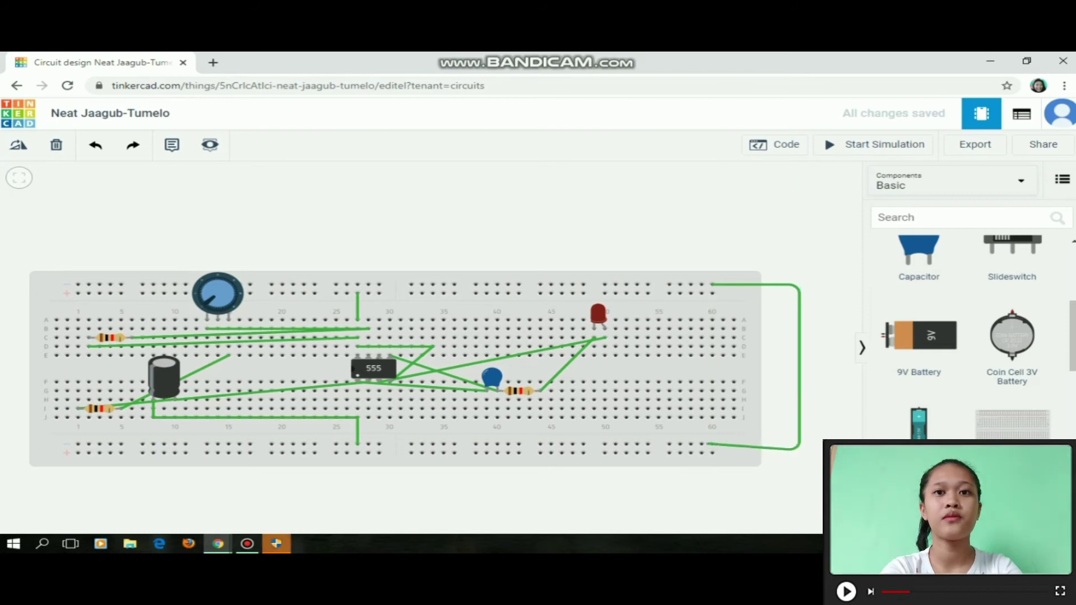
pyautogui.click(711, 445)
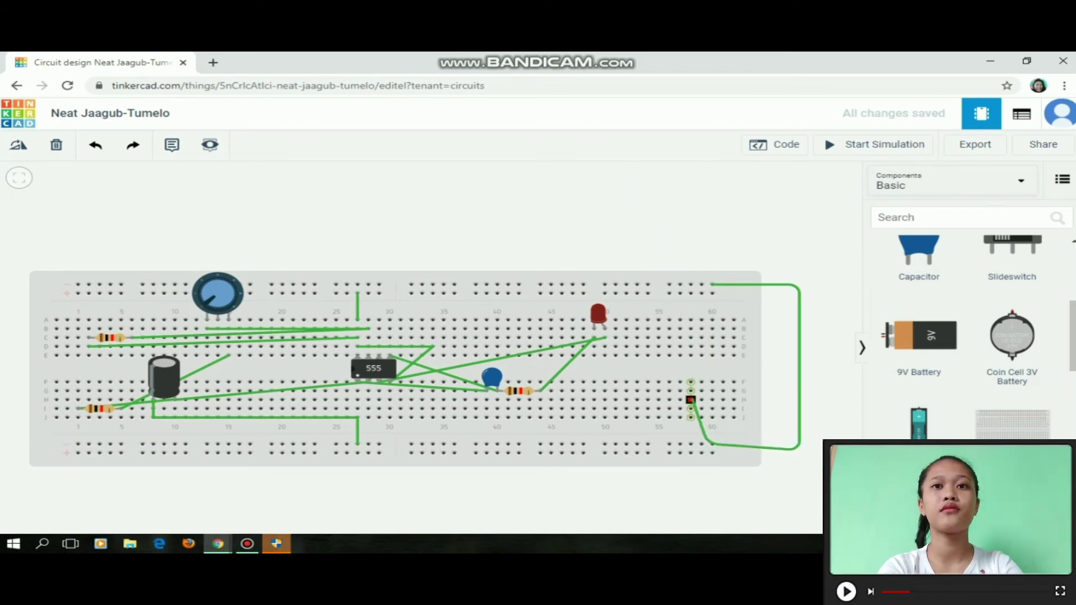
pyautogui.press('Escape')
pyautogui.click(712, 444)
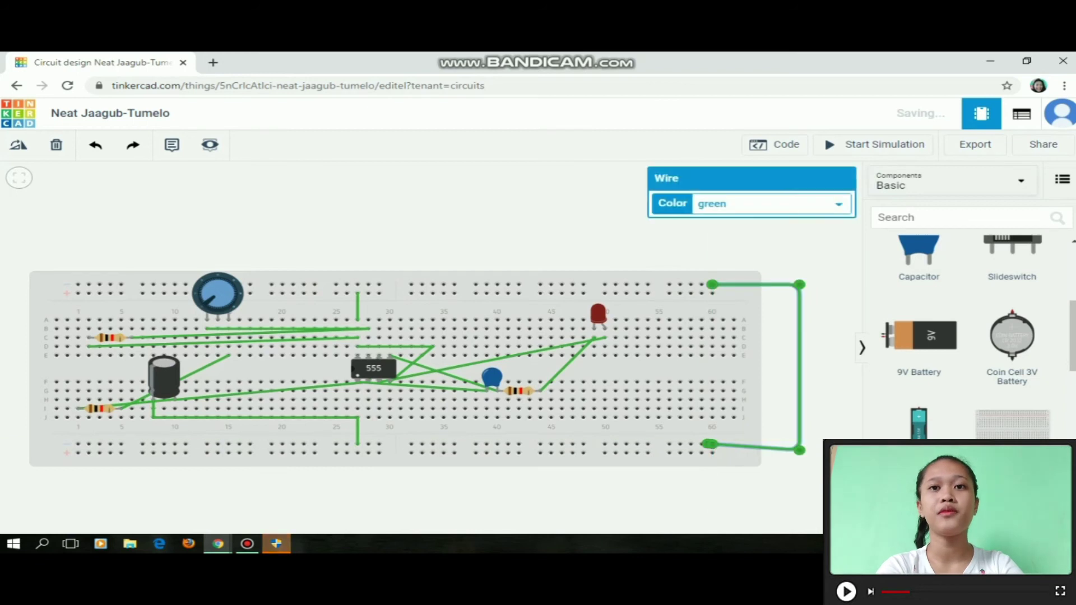
pyautogui.press('Delete')
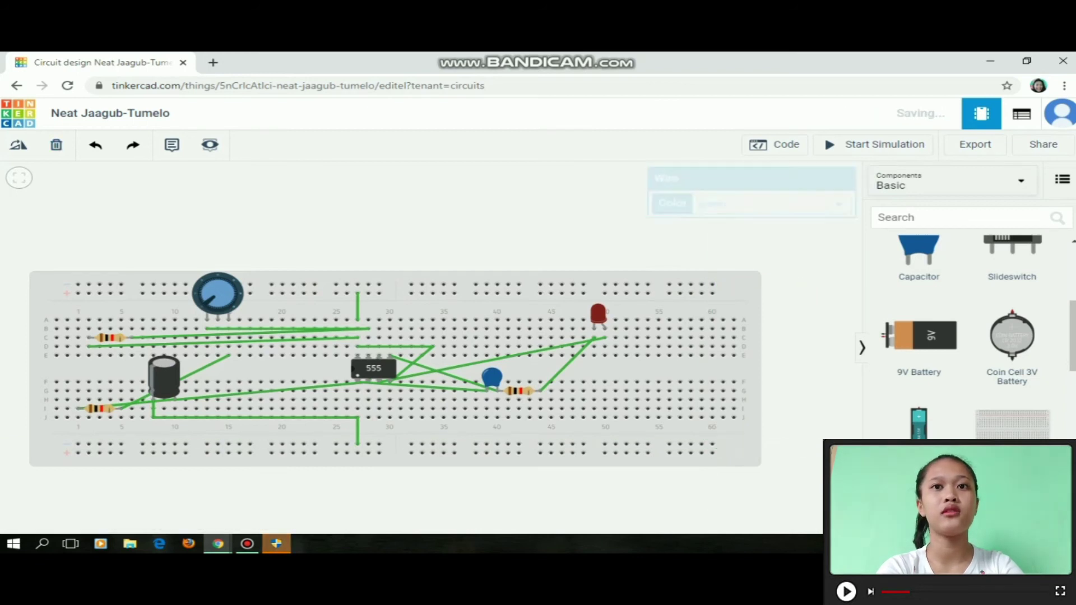
# Wire the upper negative rail to the lower negative rail at column 60, routing around the breadboard's right edge
pyautogui.click(712, 284)
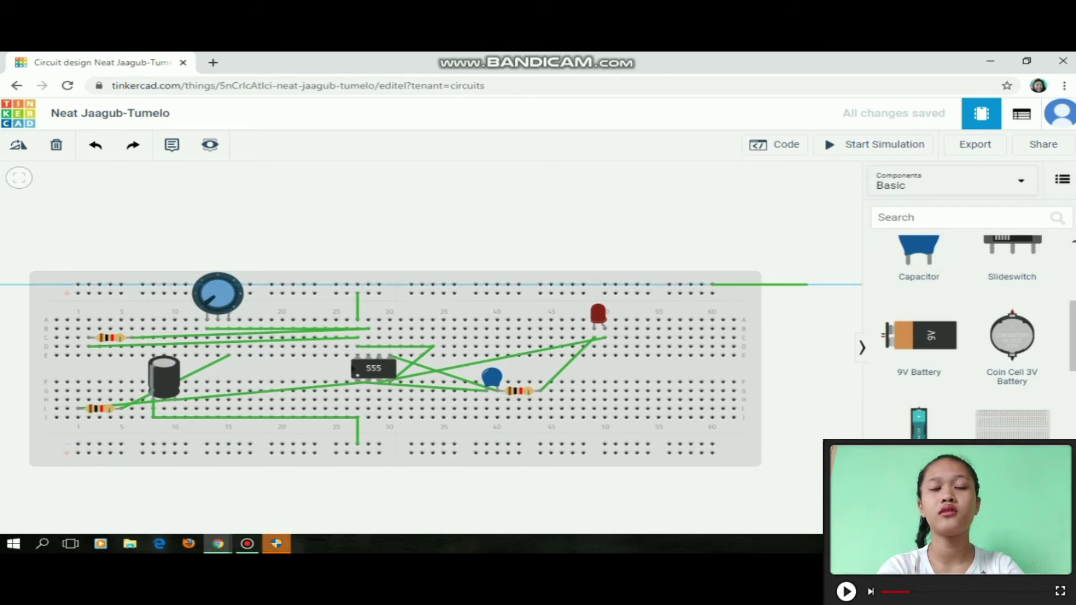
pyautogui.click(806, 284)
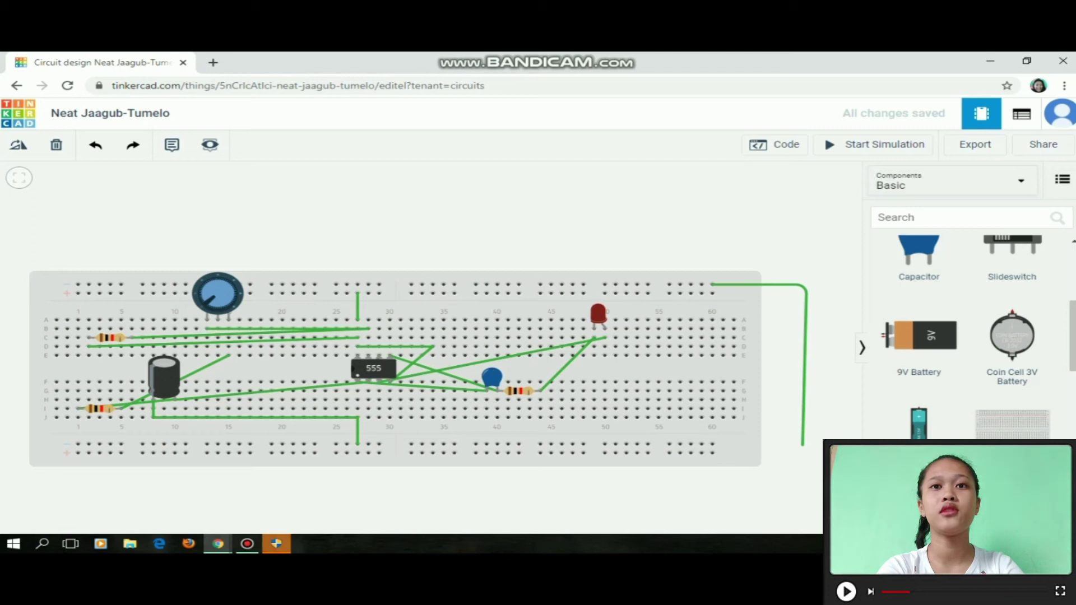
pyautogui.click(805, 446)
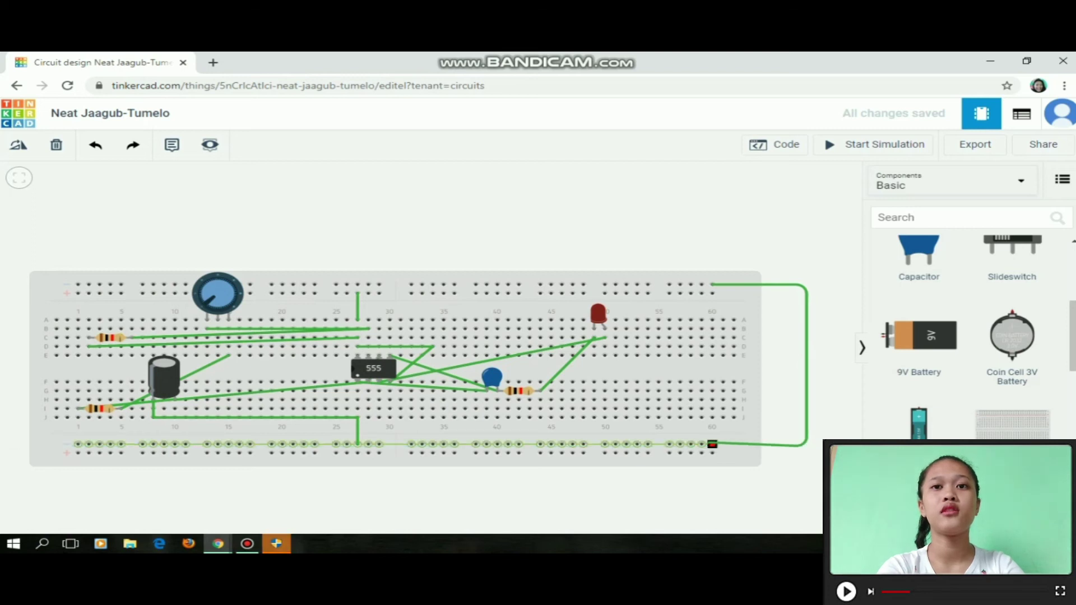
pyautogui.click(712, 444)
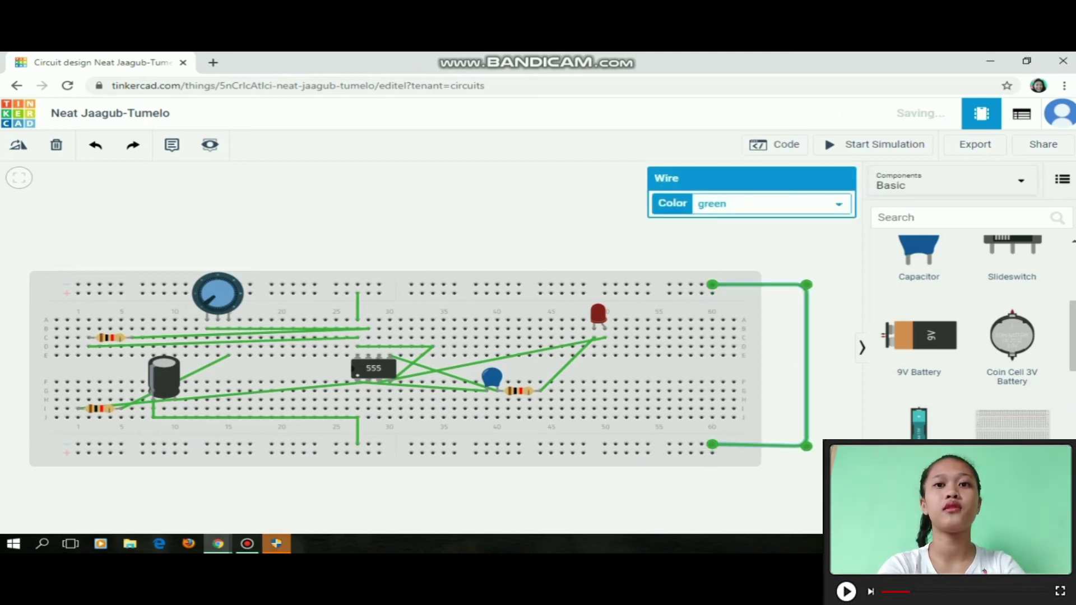
# Wire the upper positive rail to the lower positive rail at column 60, routing around the breadboard's right edge outside the existing wire
pyautogui.click(712, 291)
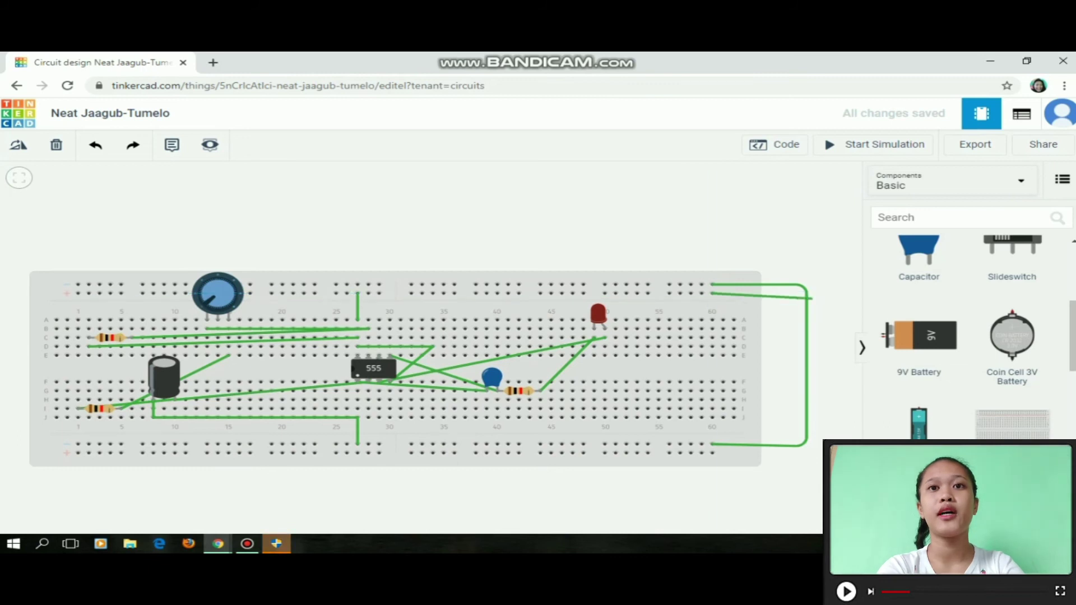
pyautogui.click(822, 294)
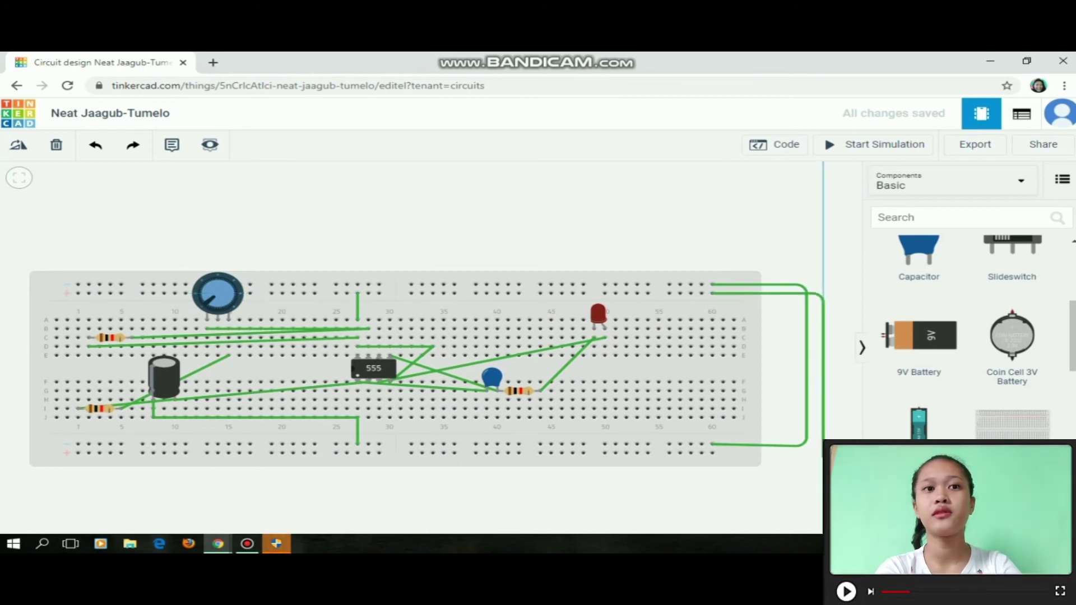
pyautogui.click(823, 457)
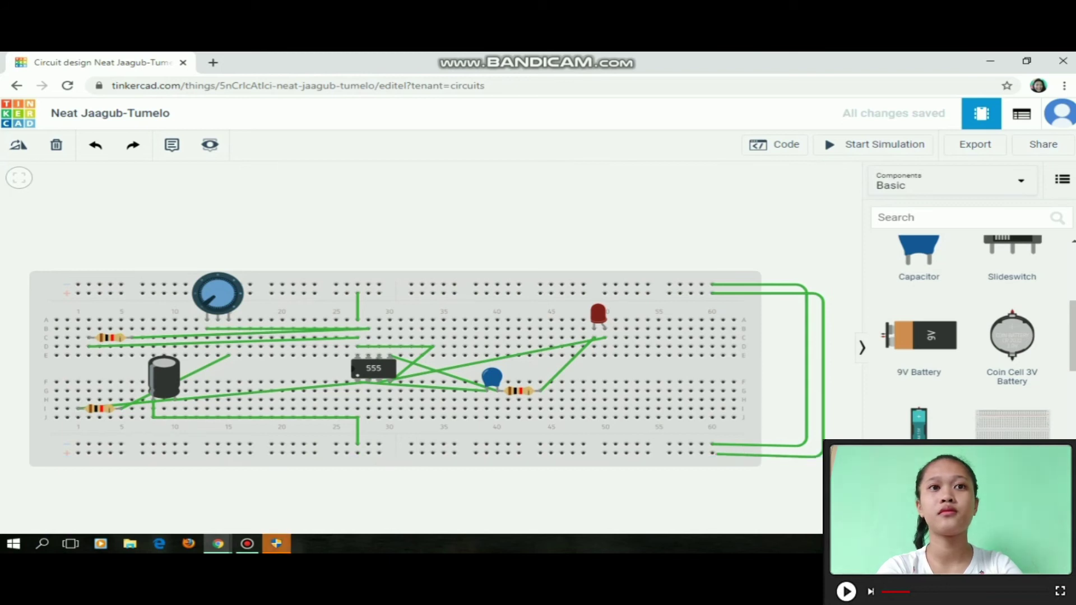
pyautogui.click(712, 453)
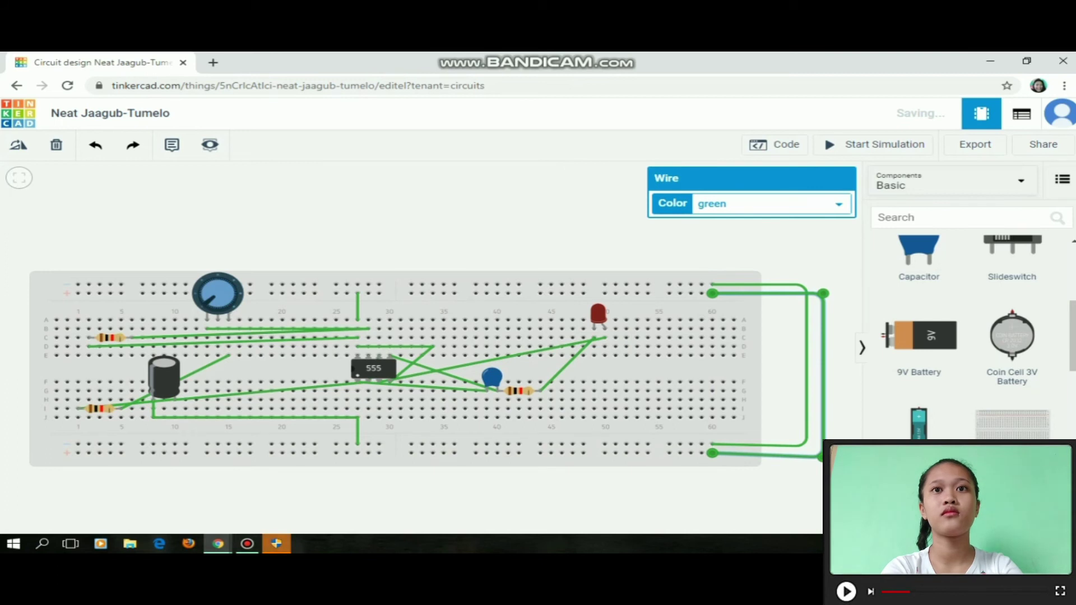
pyautogui.click(403, 499)
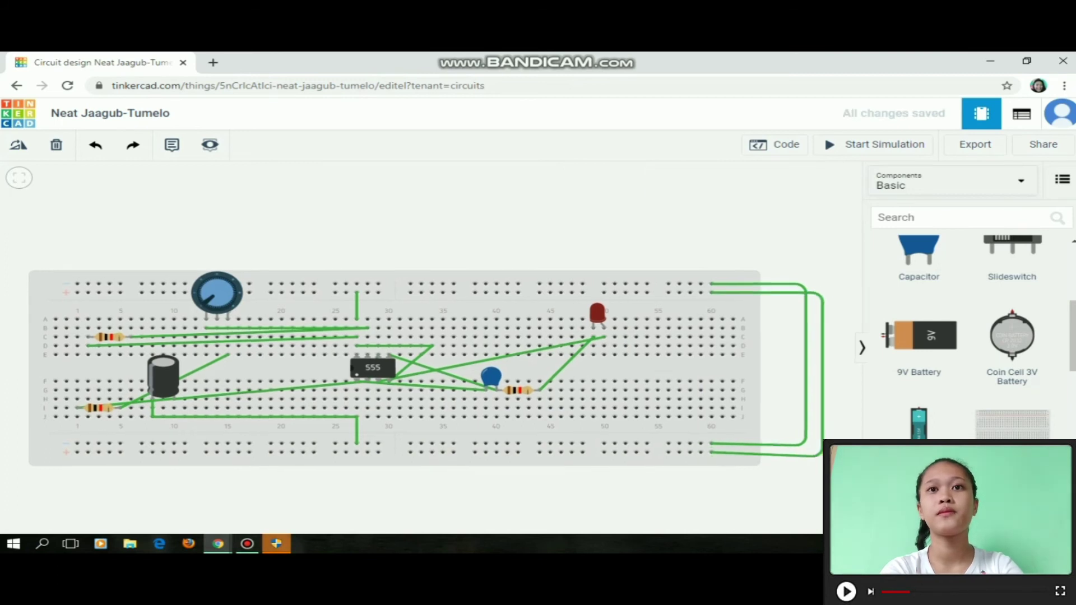
# Wire the battery pack's positive terminal to the upper positive rail at column 1, with a bend above the batteries
pyautogui.moveTo(404, 499); pyautogui.dragTo(714, 513)
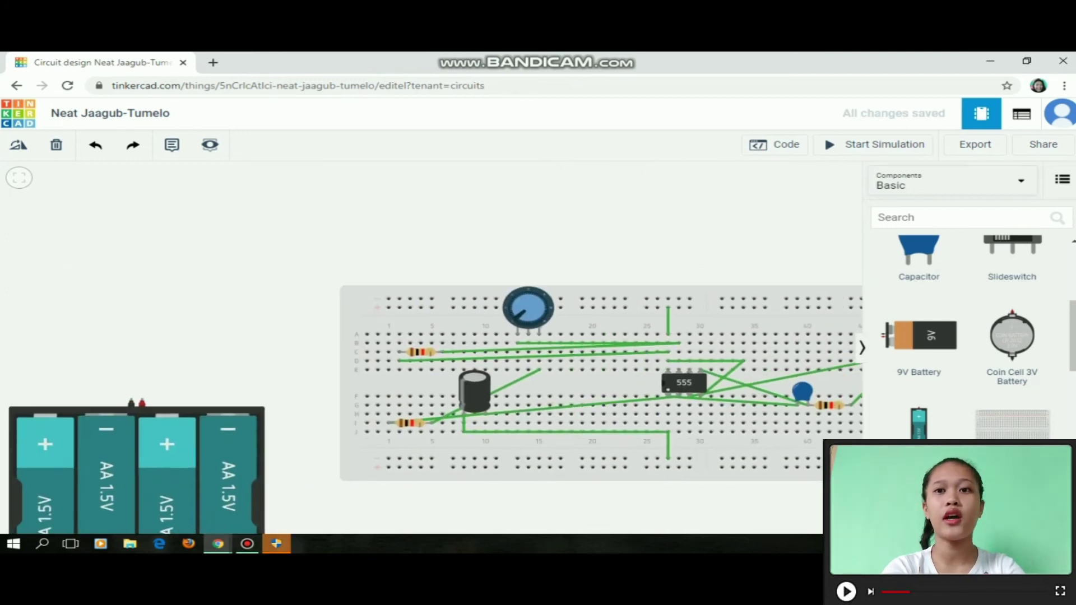
pyautogui.click(142, 402)
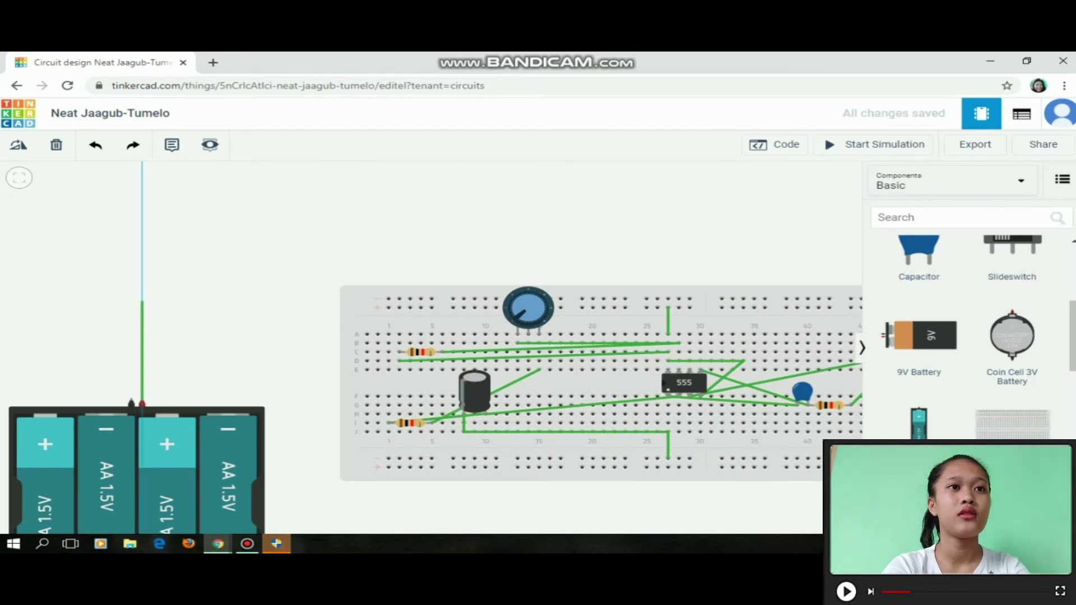
pyautogui.click(142, 301)
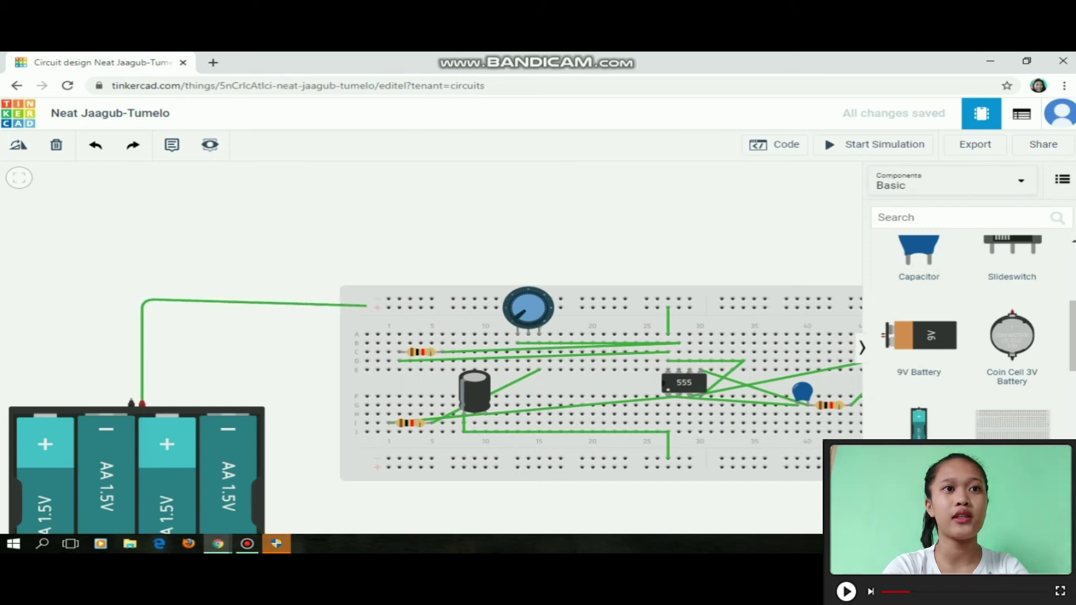
pyautogui.click(377, 306)
pyautogui.click(388, 308)
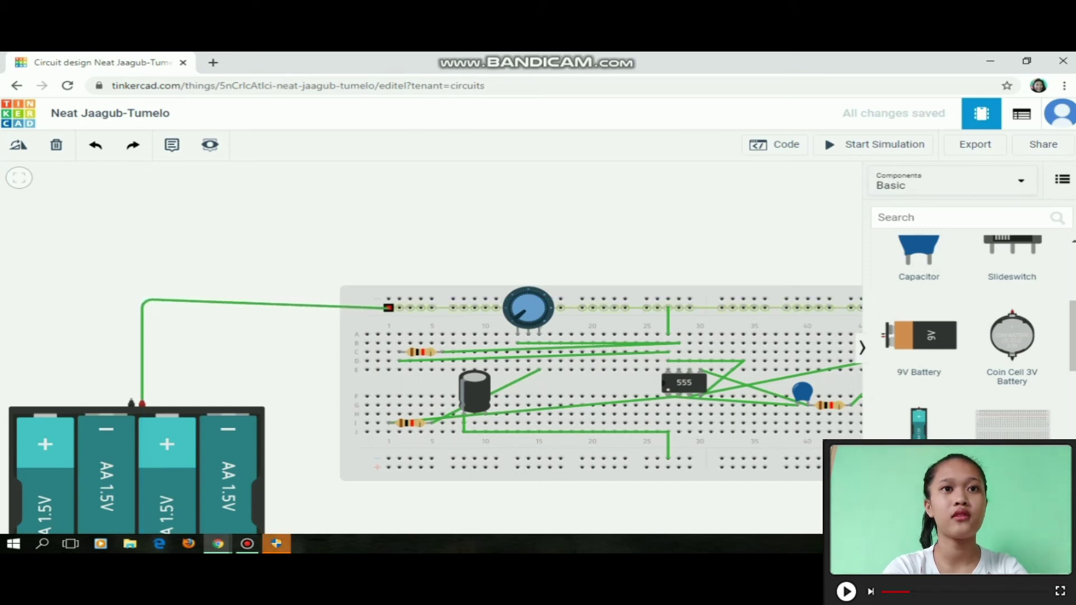
pyautogui.click(387, 308)
pyautogui.press('Escape')
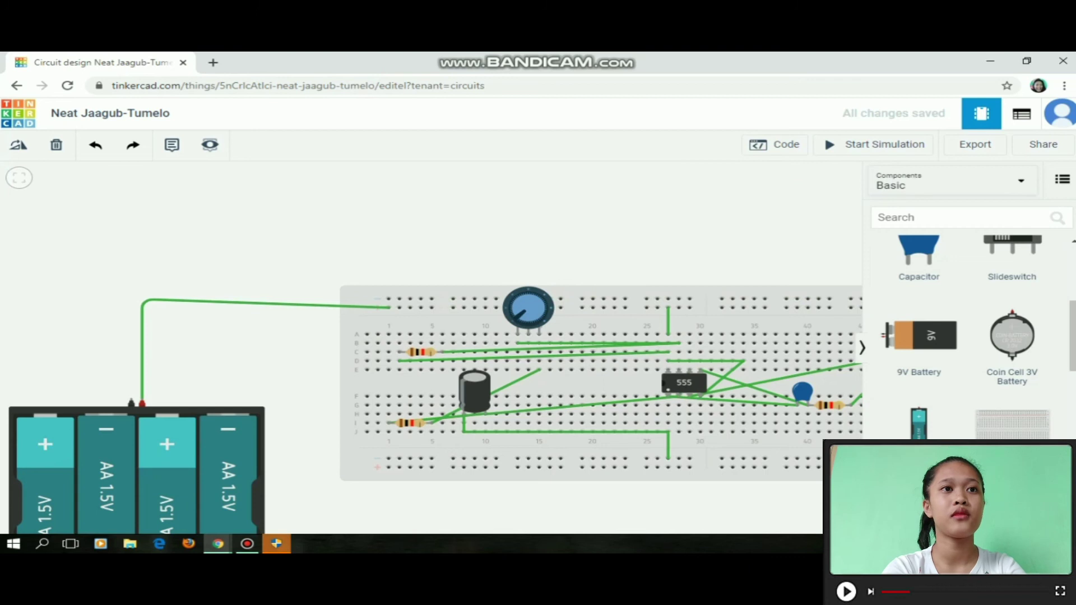
# Wire the battery pack's negative terminal to the upper negative rail at column 1, with a bend above the positive wire
pyautogui.click(131, 402)
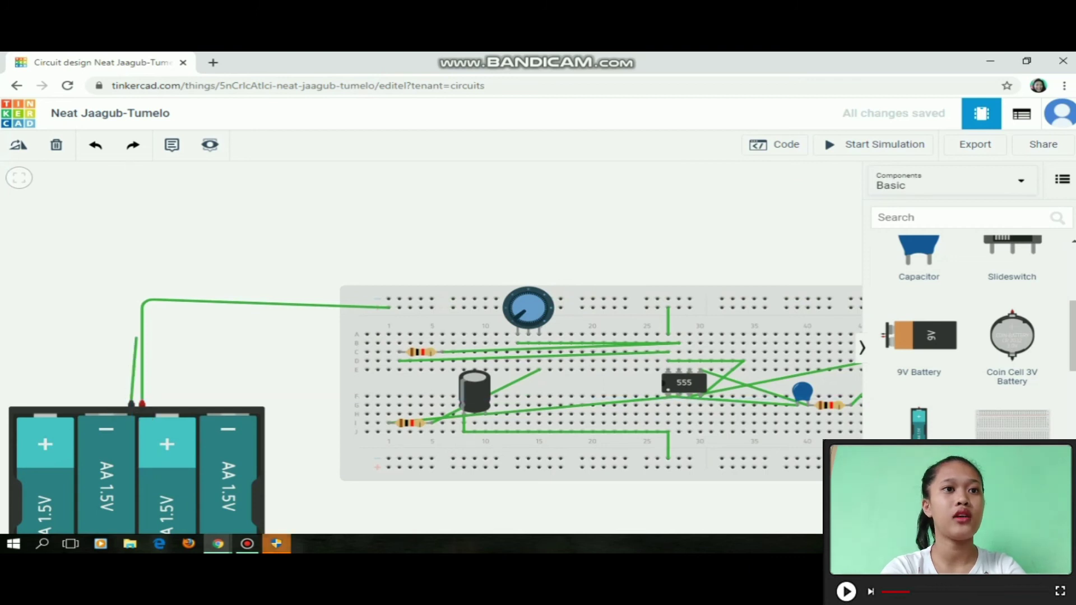
pyautogui.click(139, 288)
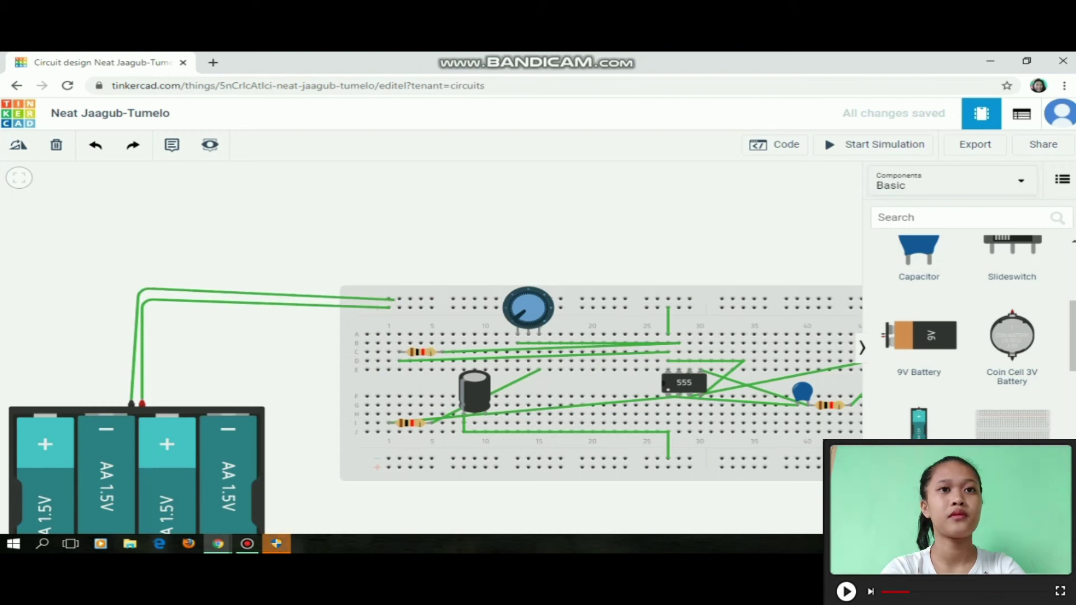
pyautogui.click(389, 299)
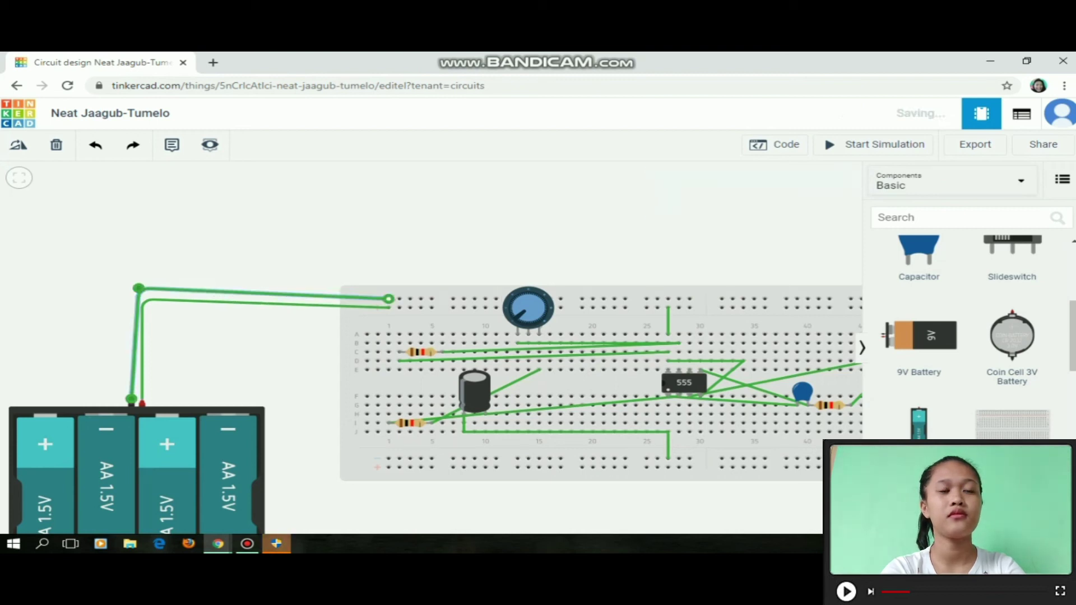
pyautogui.press('Escape')
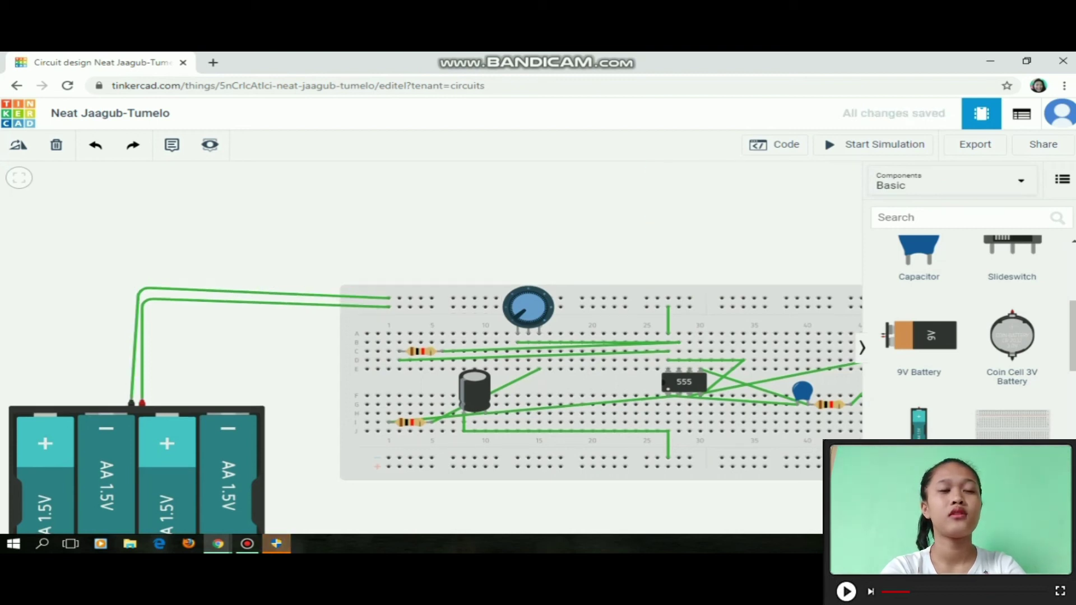
# Set the potentiometer's resistance to 100 kΩ
pyautogui.moveTo(560, 235); pyautogui.dragTo(296, 229)
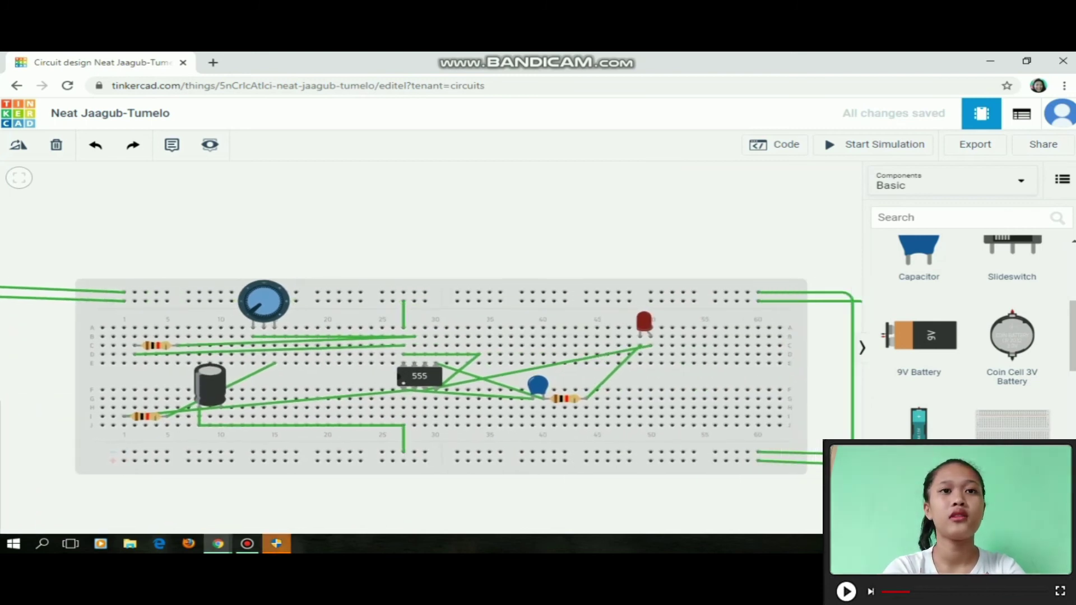
pyautogui.click(264, 302)
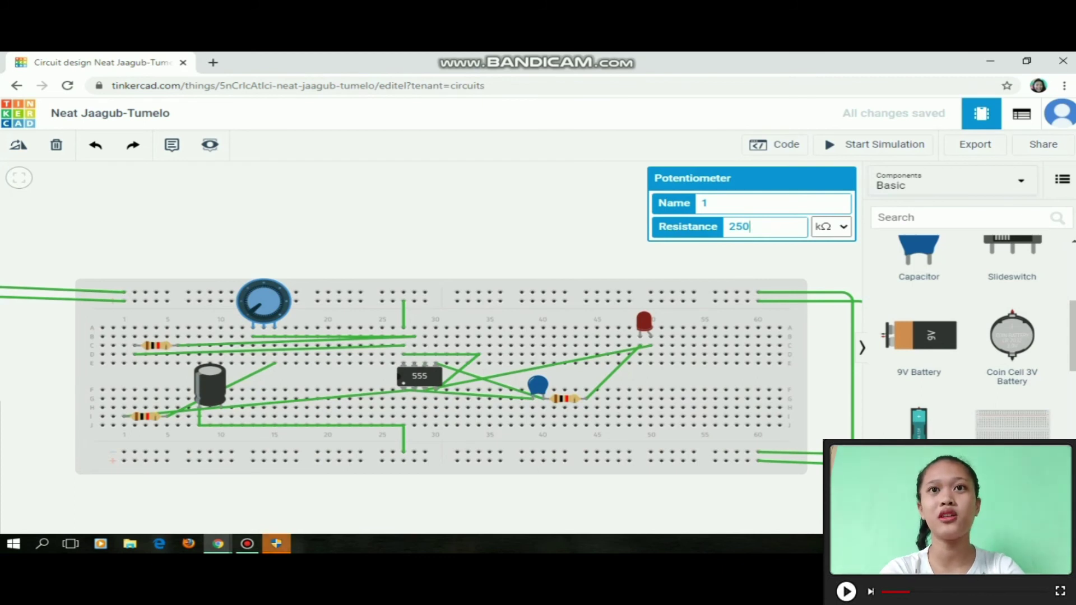
pyautogui.press('BackSpace')
pyautogui.press('BackSpace')
pyautogui.press('BackSpace')
pyautogui.write('100')
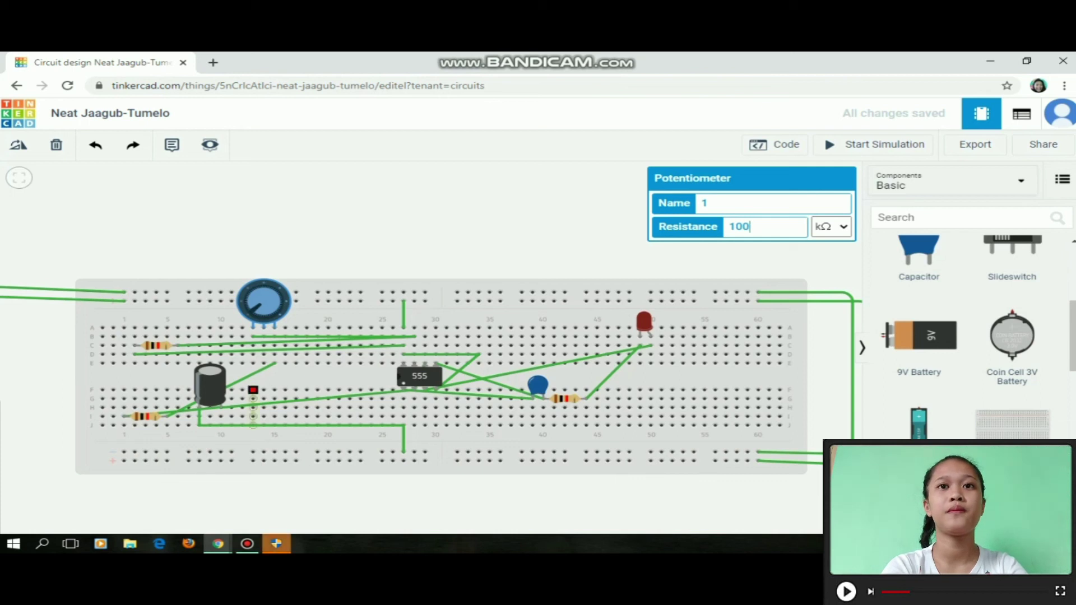
# Set the polarized capacitor's capacitance to 10 µF and its voltage rating to 10 V
pyautogui.click(210, 387)
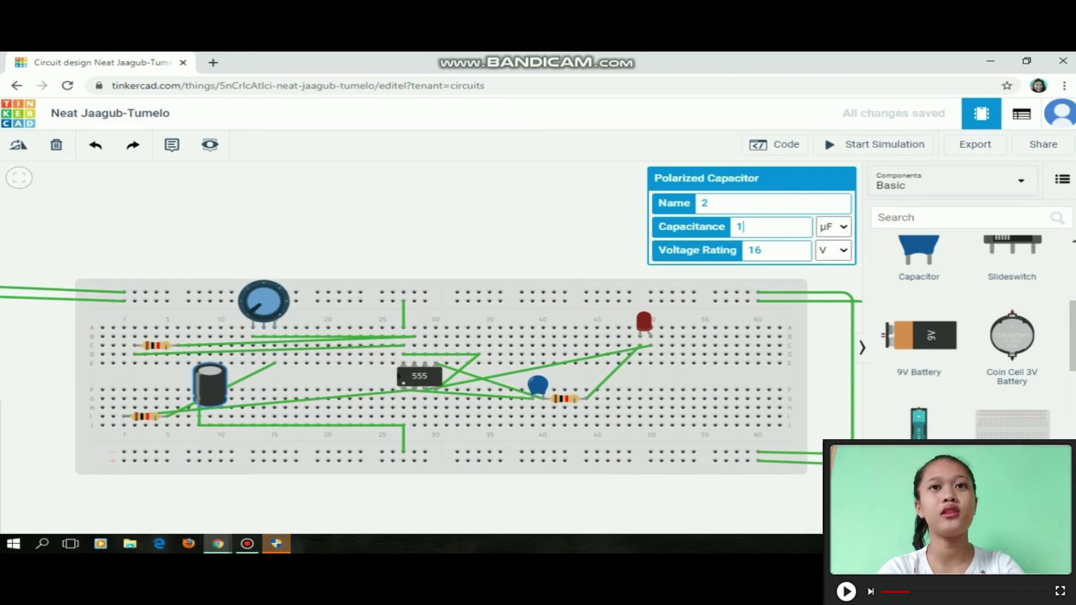
pyautogui.write('10')
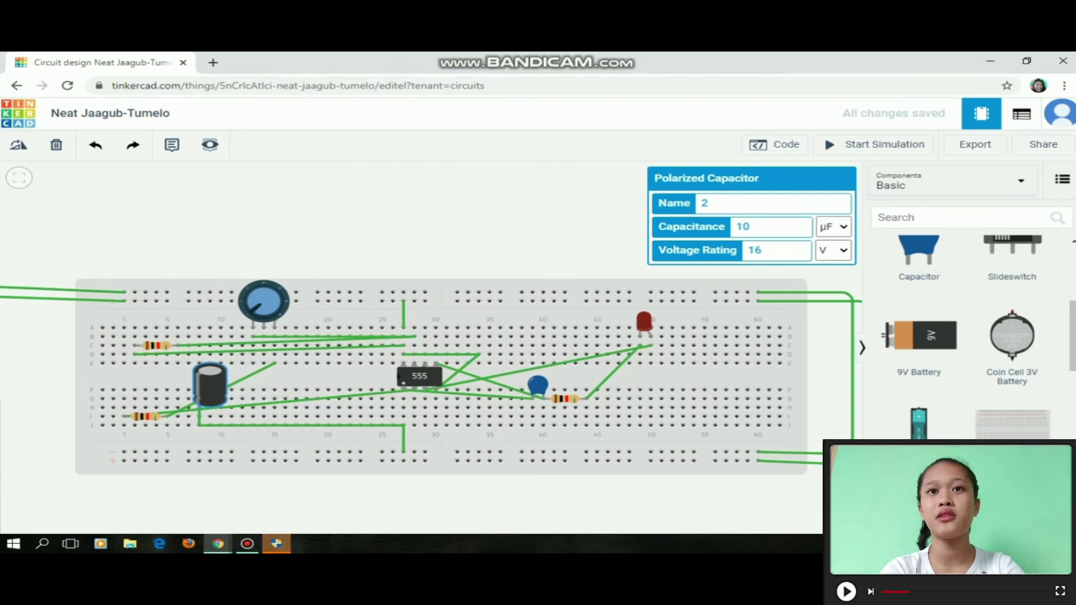
pyautogui.click(767, 251)
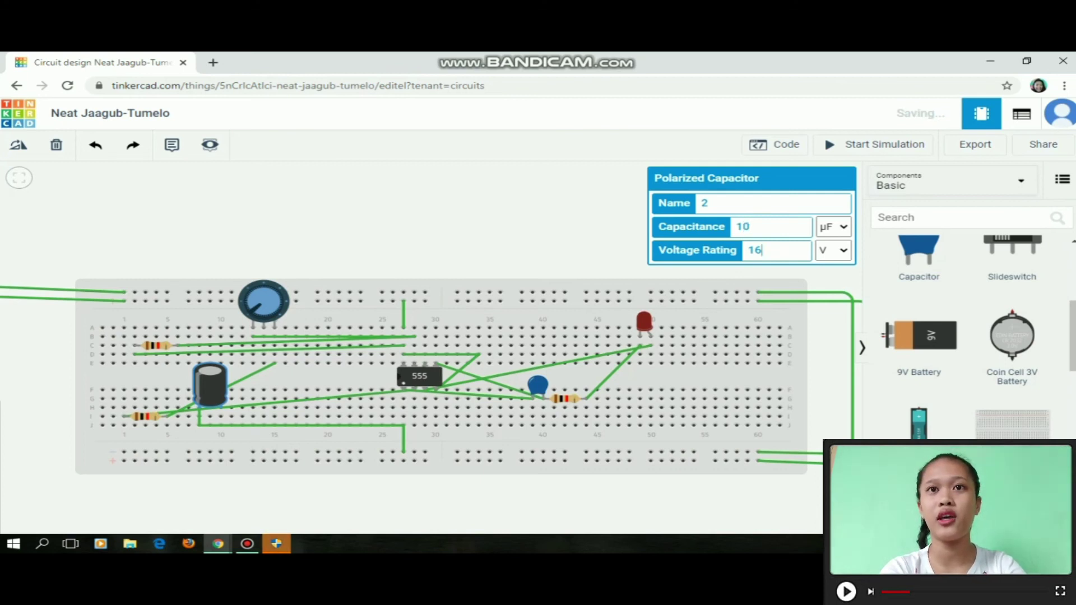
pyautogui.press('BackSpace')
pyautogui.write('0')
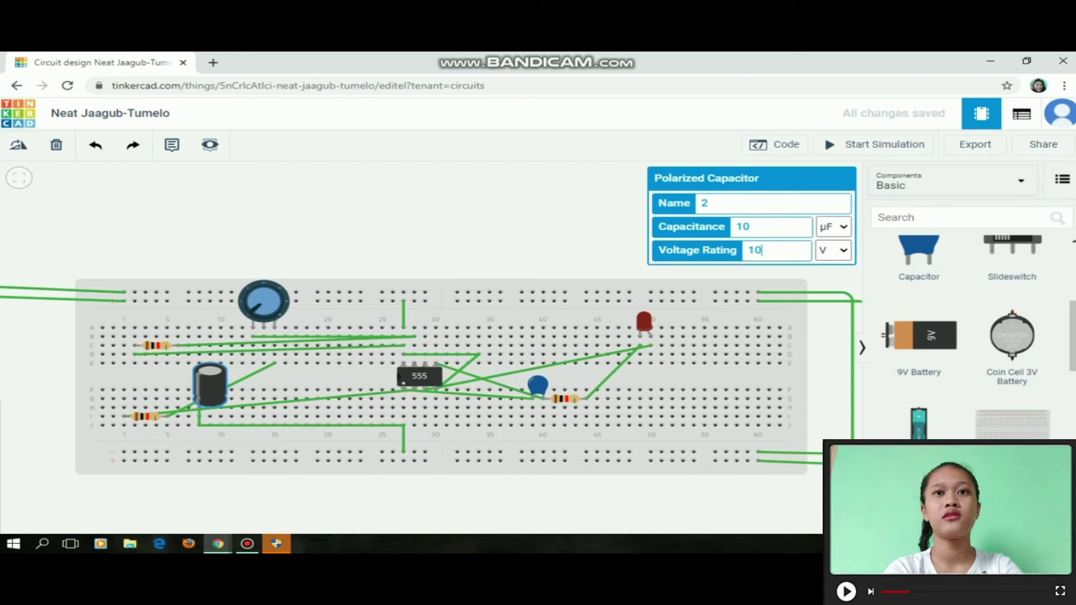
pyautogui.click(538, 229)
# Name the resistor at the breadboard's upper left 3 and set its resistance to 4.70 kΩ
pyautogui.click(161, 345)
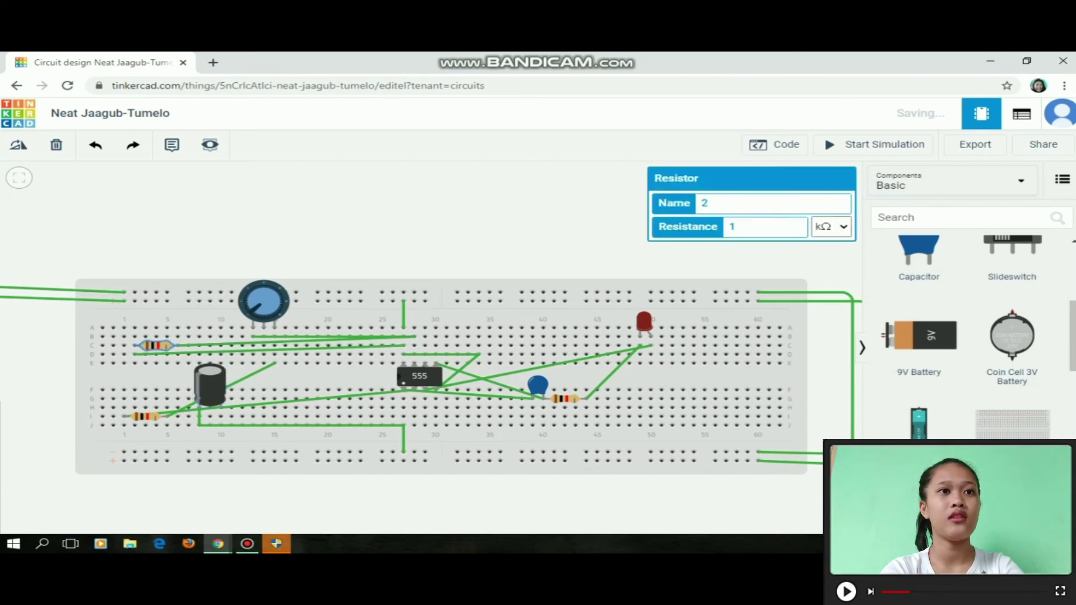
pyautogui.press('BackSpace')
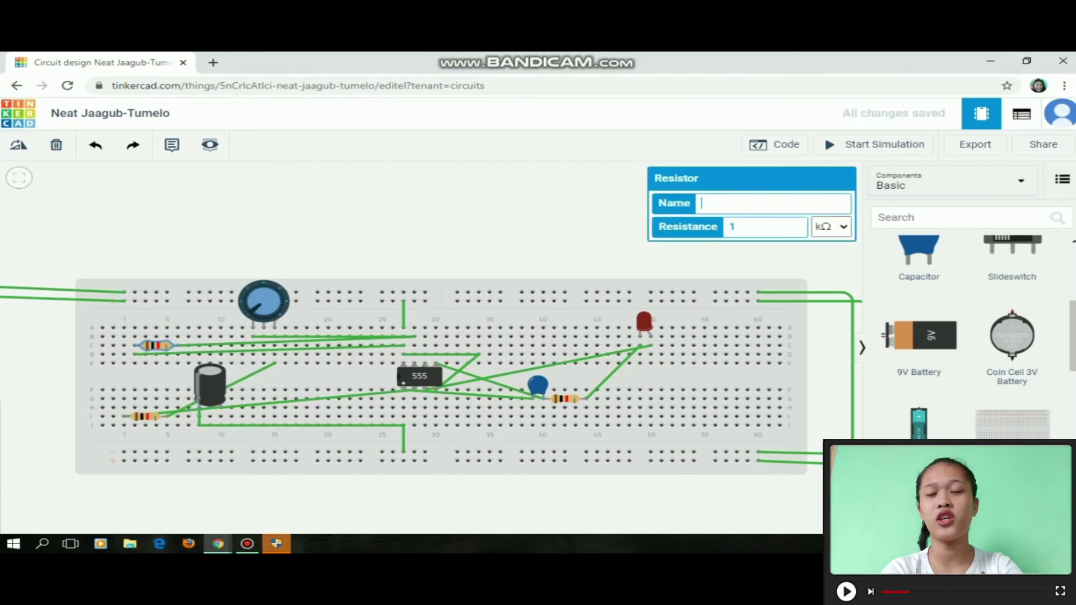
pyautogui.write('3')
pyautogui.click(737, 227)
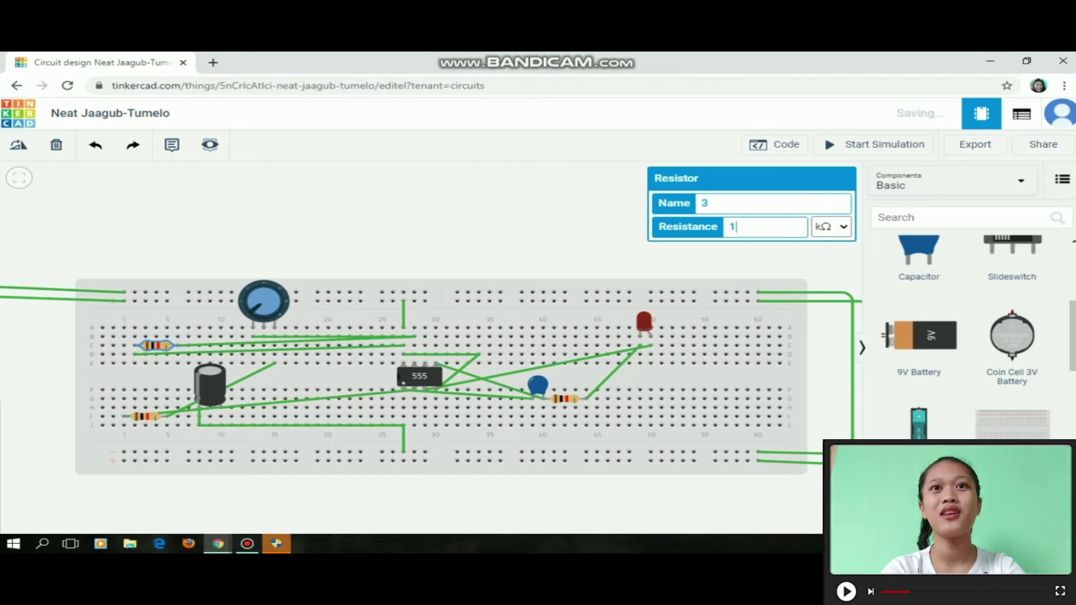
pyautogui.write('4.70')
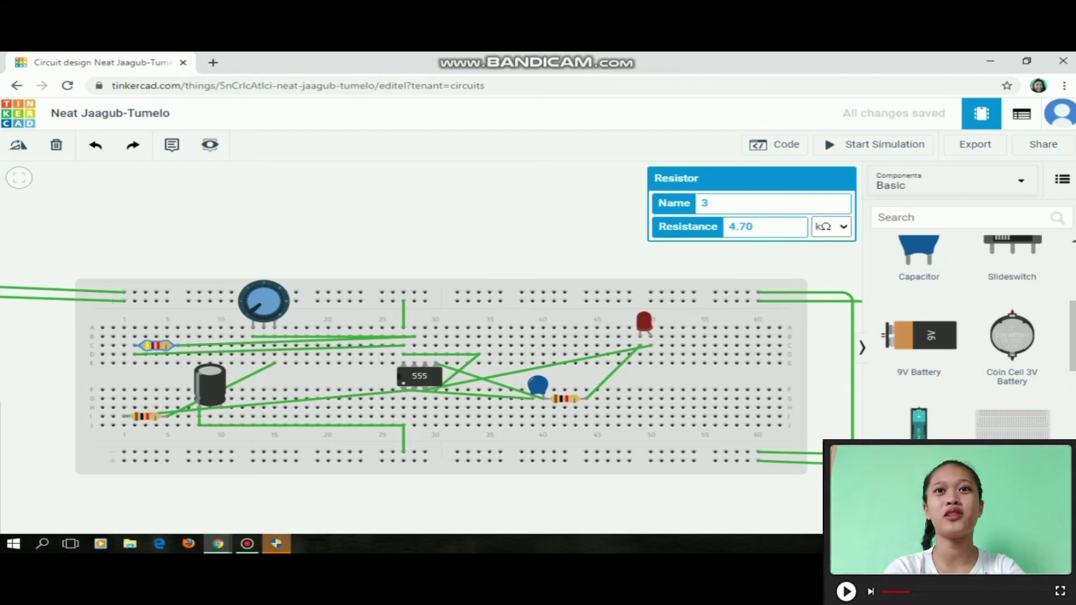
pyautogui.click(560, 241)
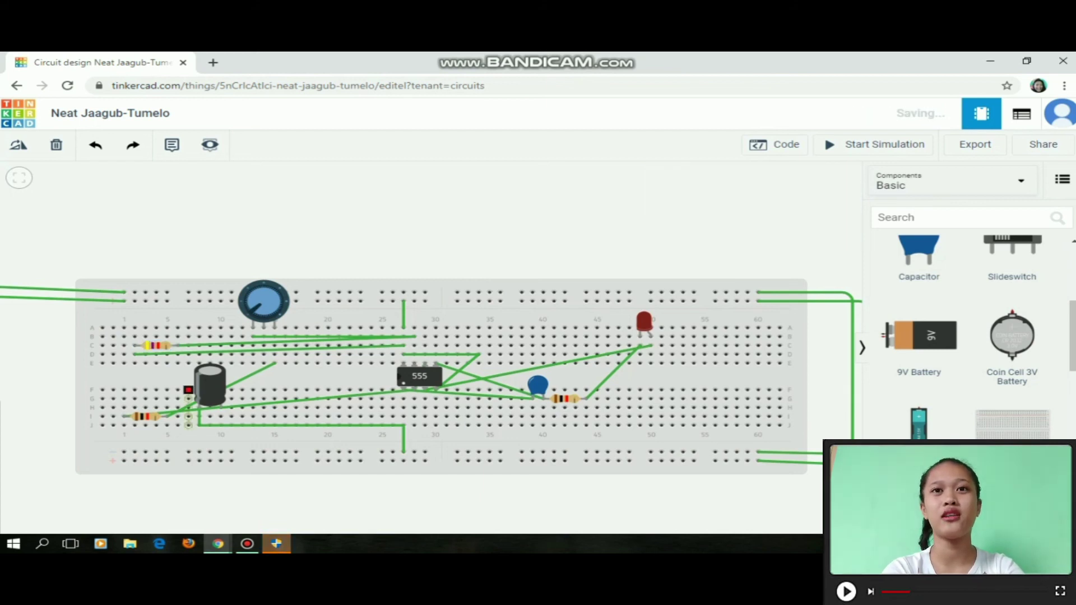
# Name the resistor at the breadboard's lower left 3 and set its resistance to 4.70 kΩ
pyautogui.click(185, 410)
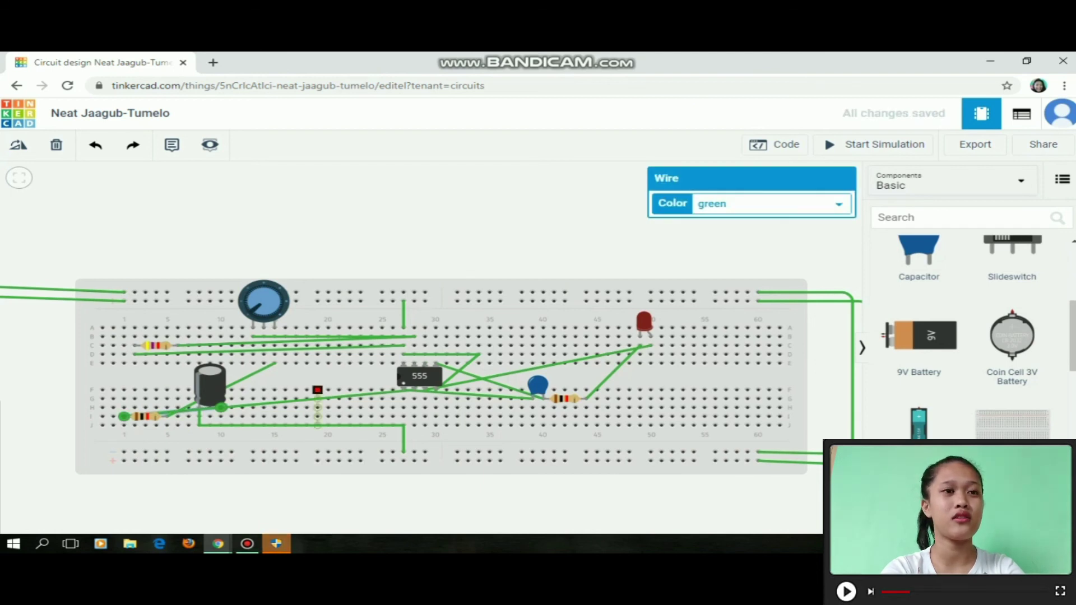
pyautogui.click(147, 417)
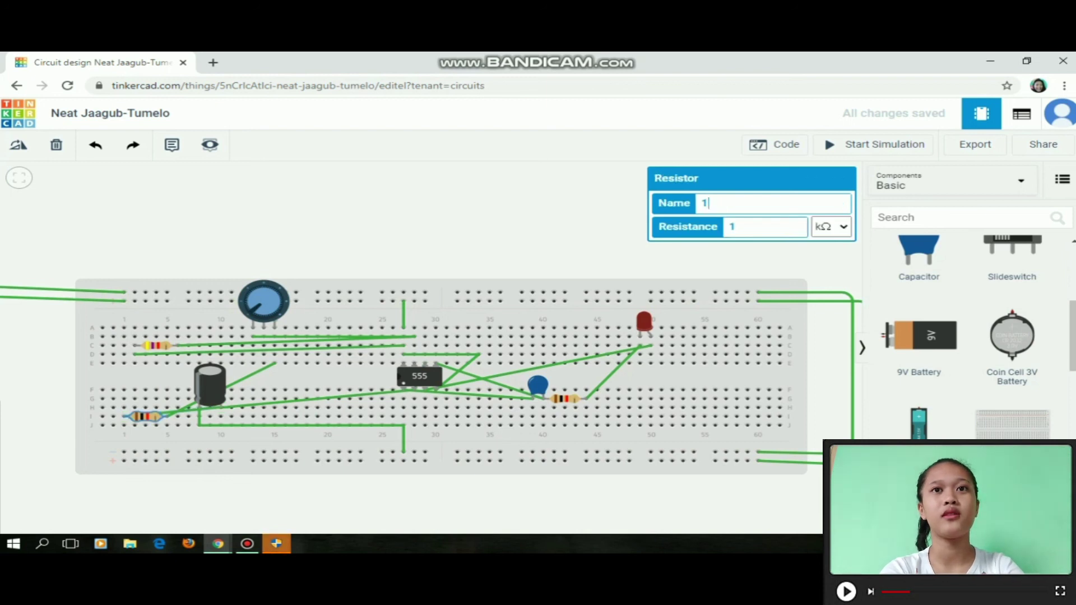
pyautogui.write('3')
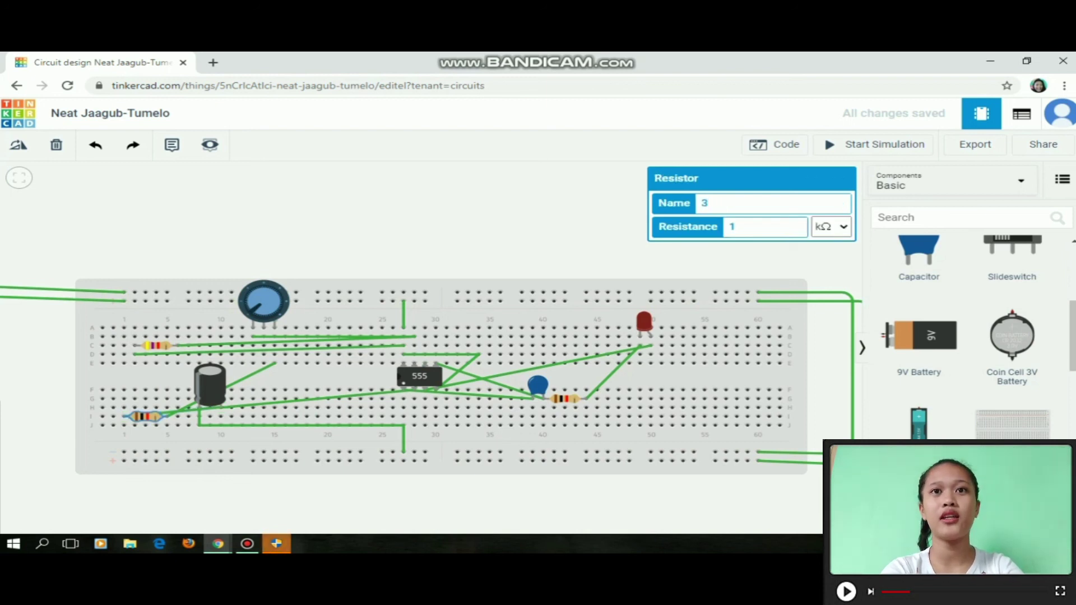
pyautogui.click(737, 227)
pyautogui.press('BackSpace')
pyautogui.write('43')
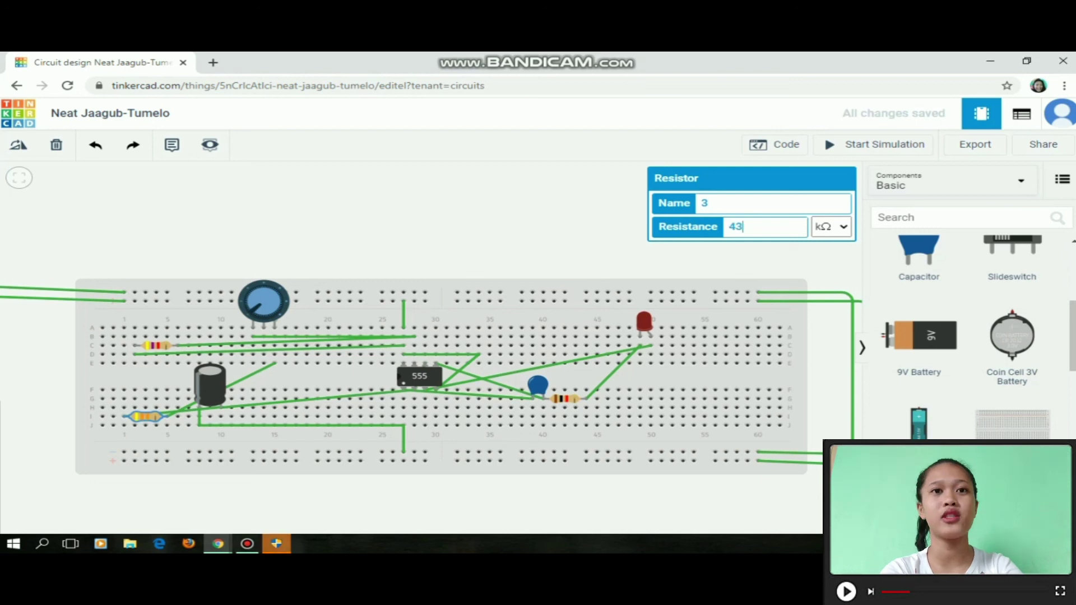
pyautogui.press('BackSpace')
pyautogui.write('.70')
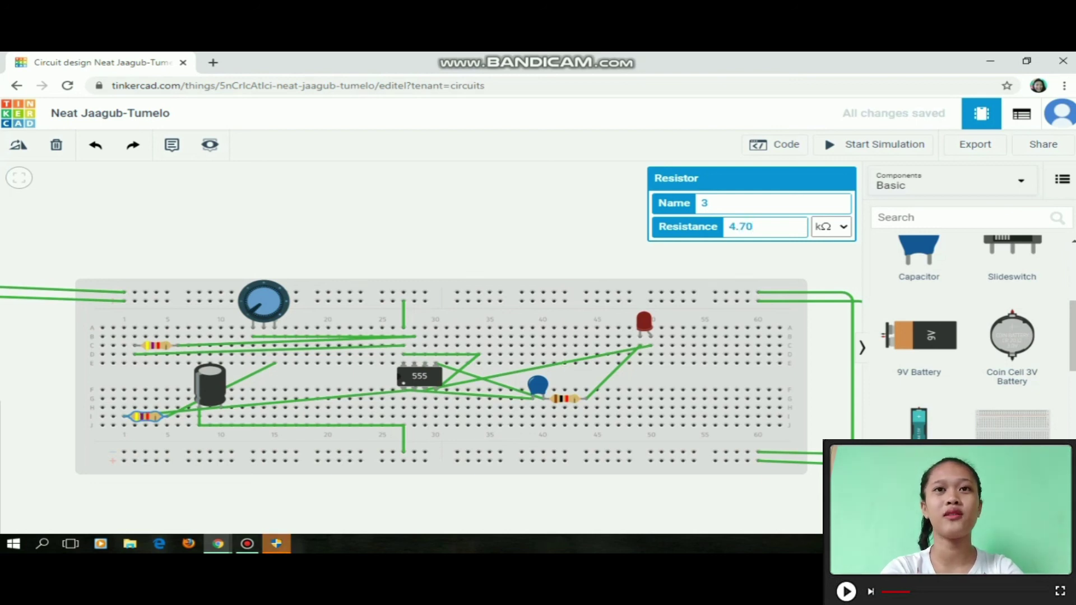
# Set the resistance of the resistor beside the blue capacitor to 4.70 kΩ
pyautogui.click(564, 398)
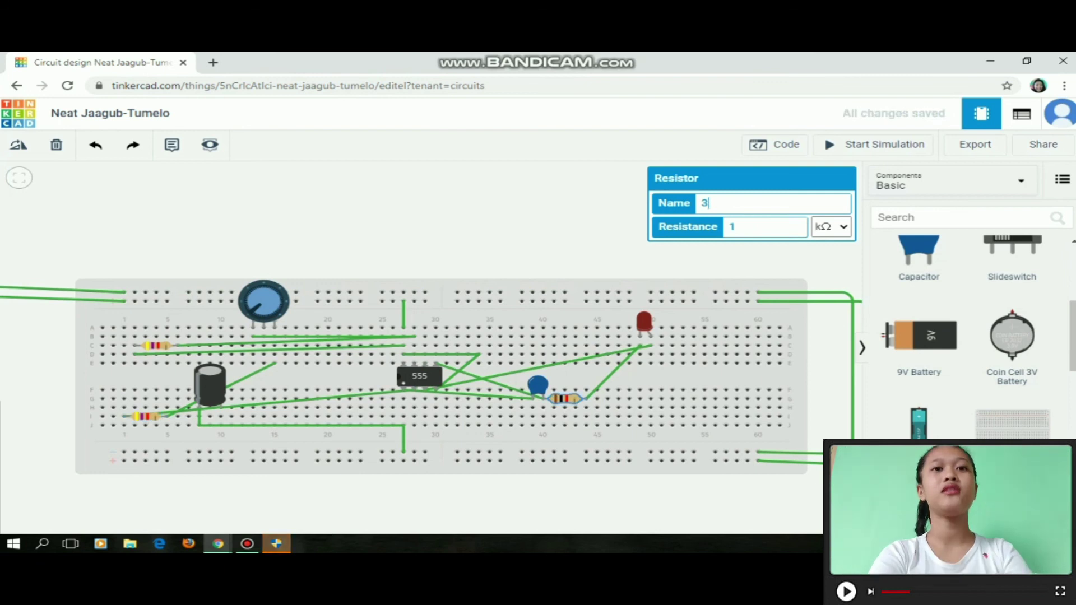
pyautogui.click(734, 227)
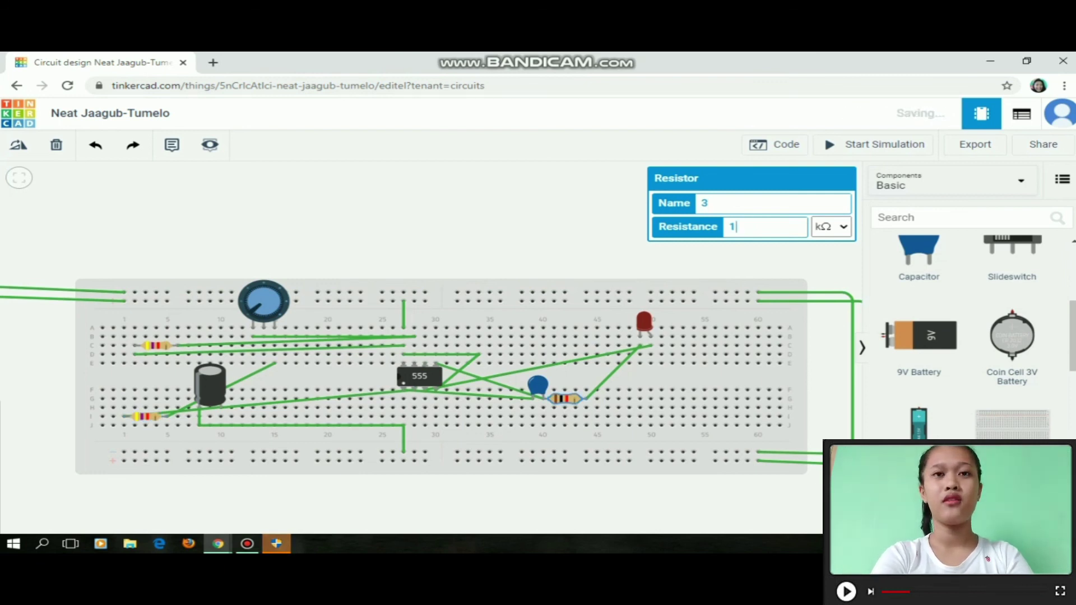
pyautogui.press('BackSpace')
pyautogui.write('4.')
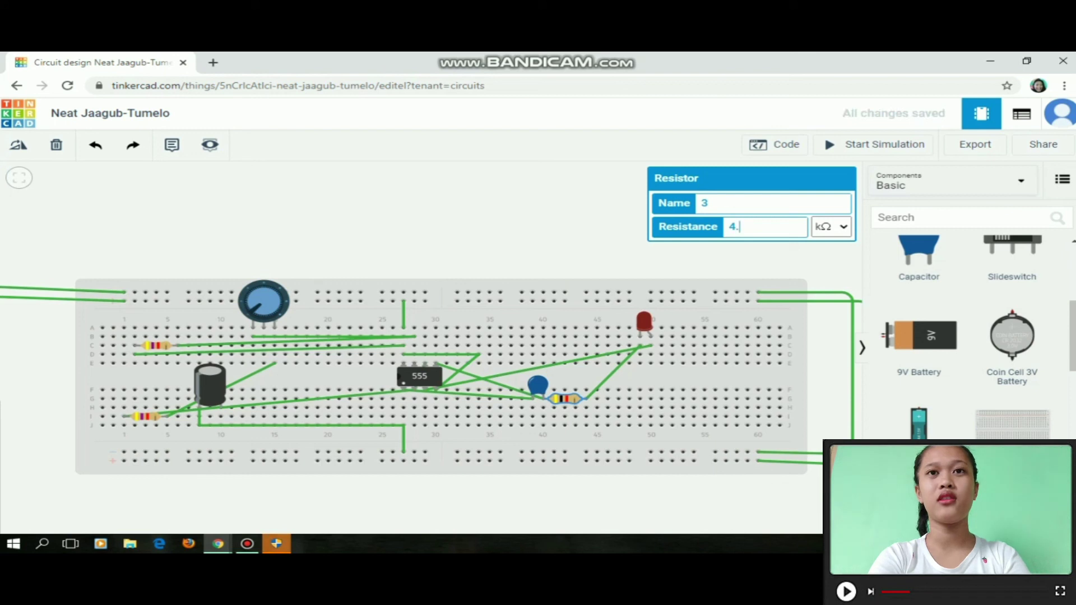
pyautogui.write('70')
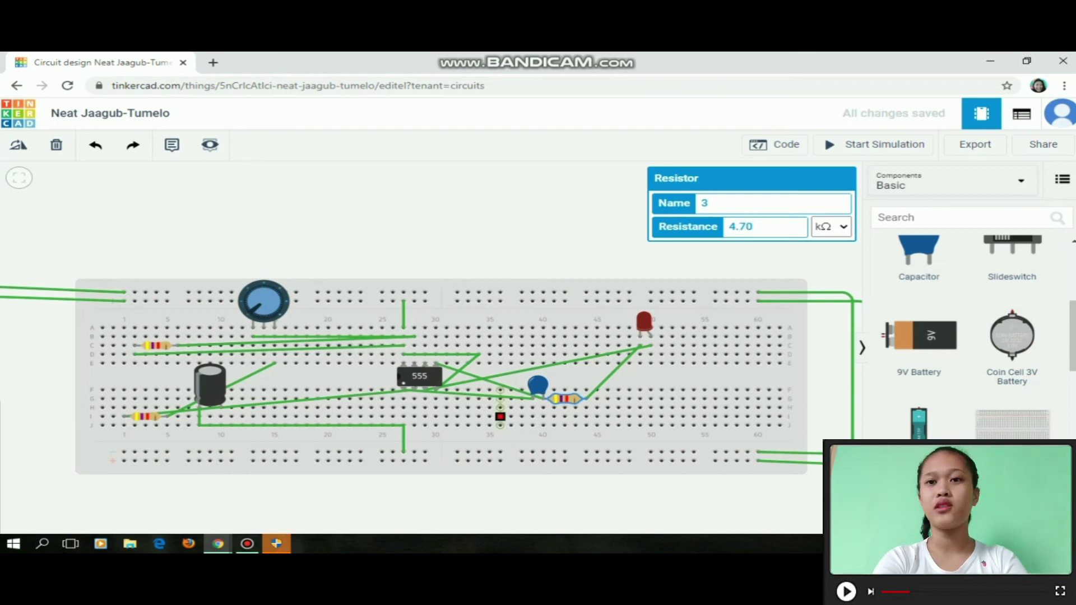
# Review the blue capacitor's name and capacitance settings, leaving them as they are
pyautogui.click(537, 385)
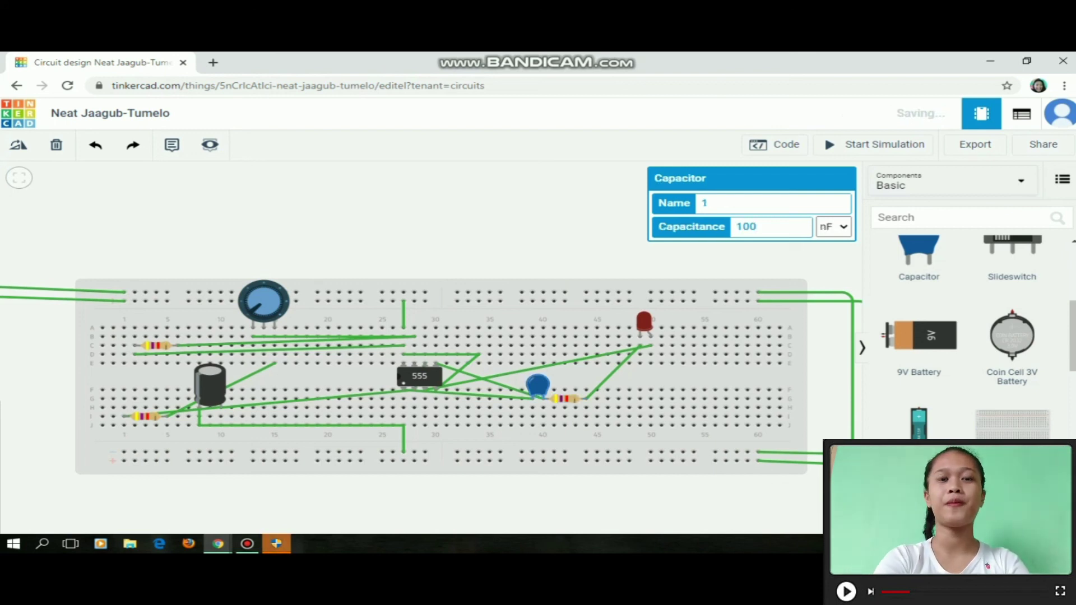
pyautogui.press('Escape')
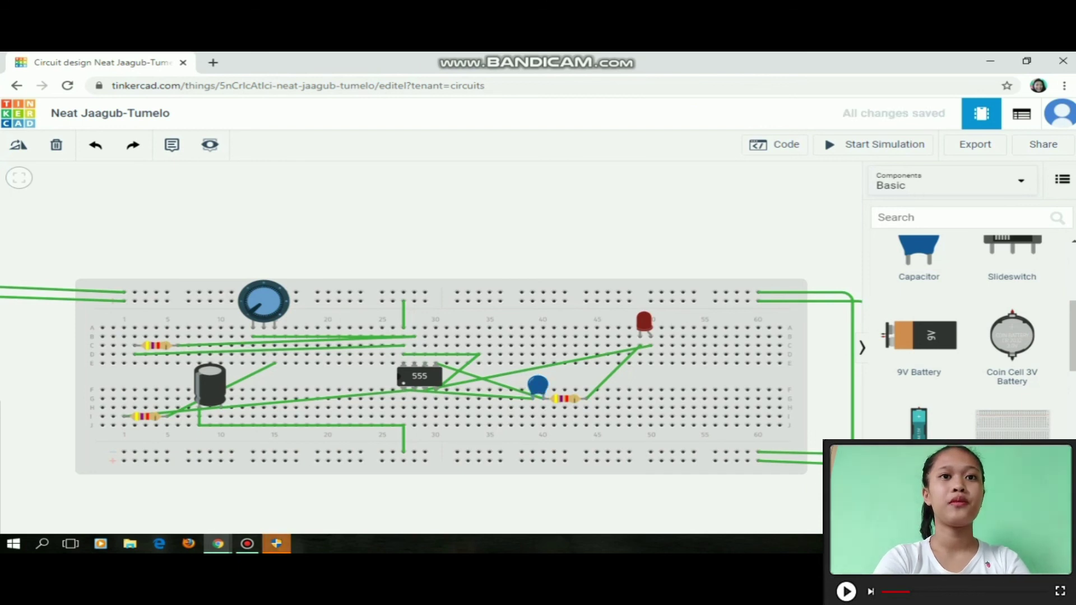
pyautogui.click(247, 544)
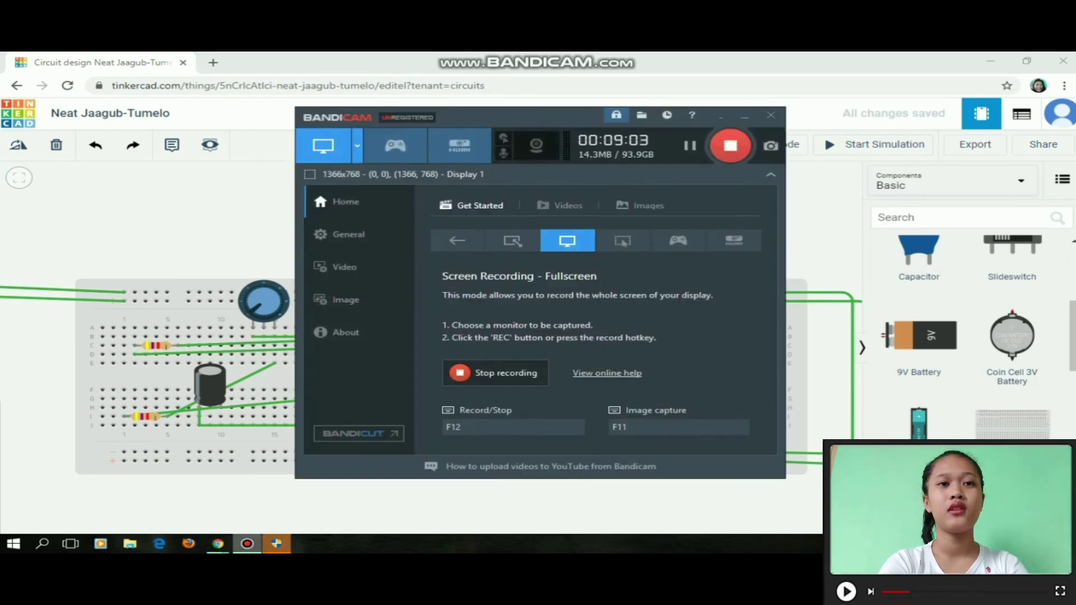
pyautogui.click(744, 115)
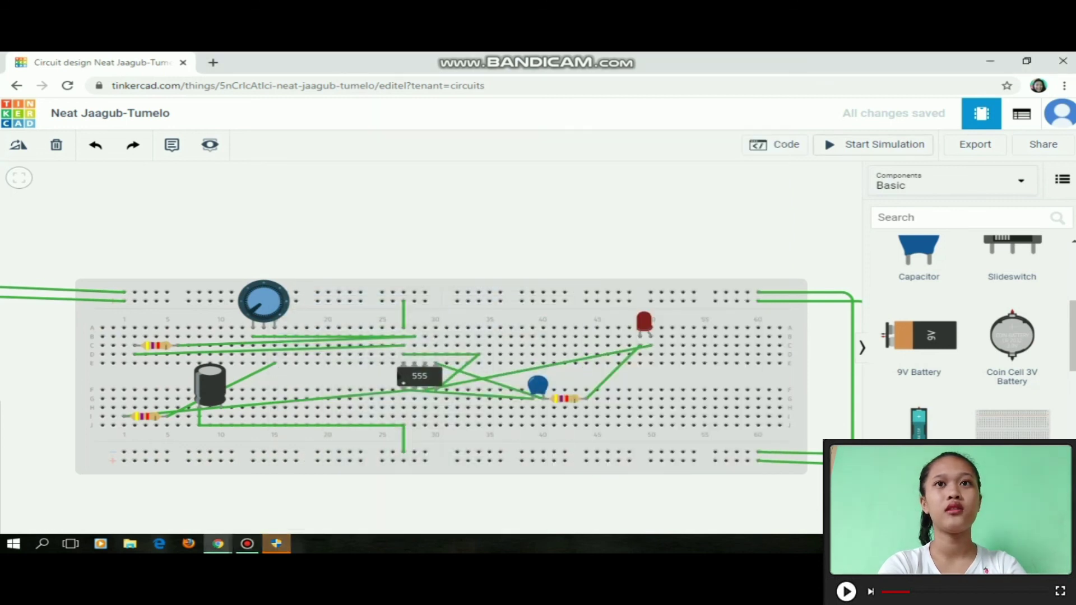
# Start the circuit simulation and inspect the LED, the 555 timer and the wiring to the battery pack while it runs
pyautogui.click(873, 145)
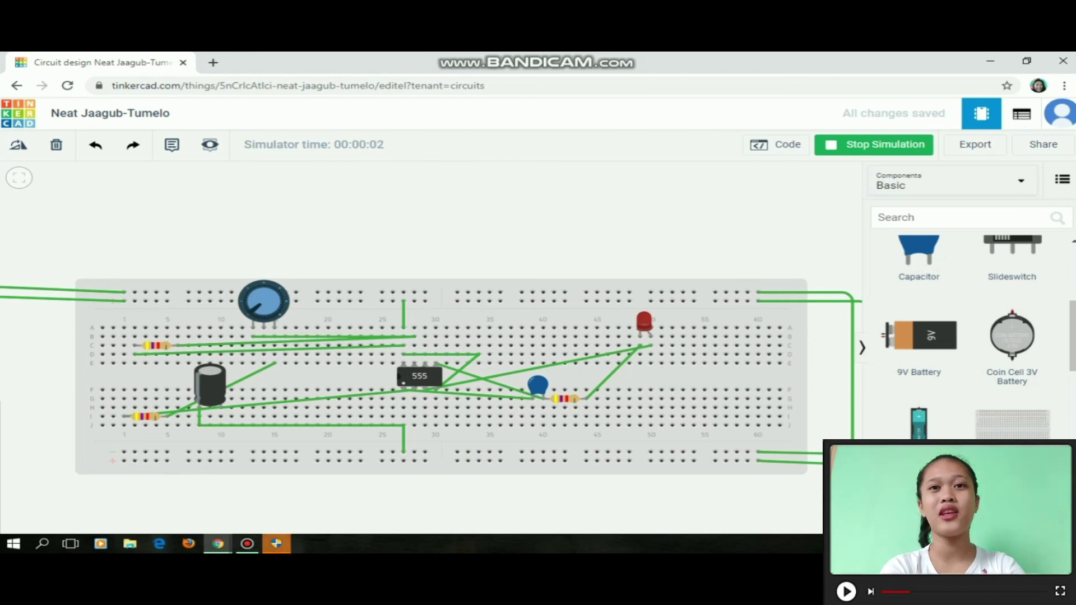
pyautogui.scroll(3, 724, 239)
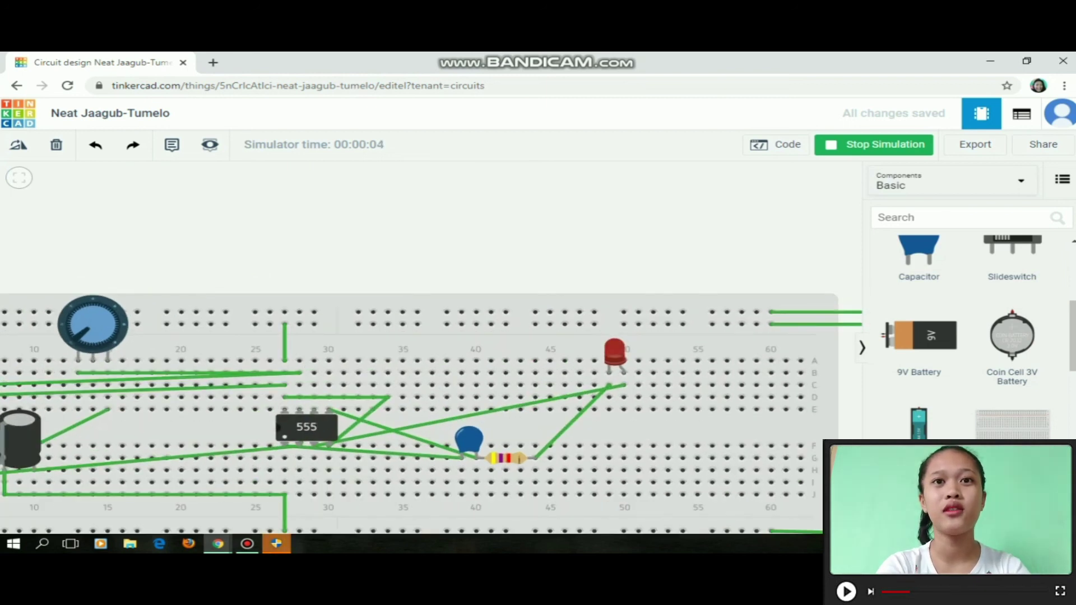
pyautogui.scroll(1, 727, 240)
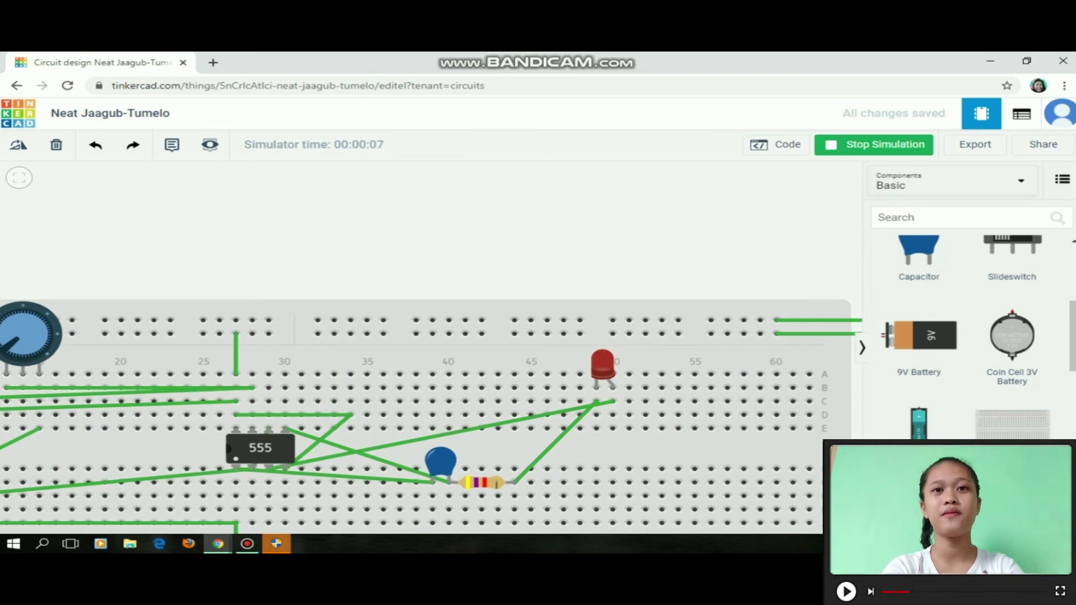
pyautogui.scroll(-4, 718, 234)
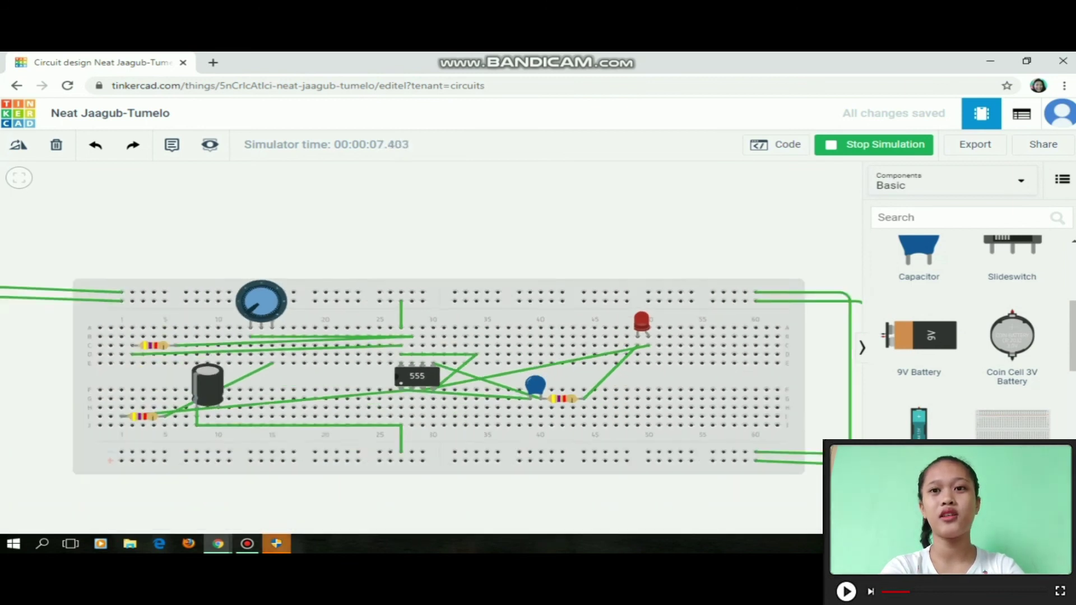
pyautogui.scroll(-2, 716, 244)
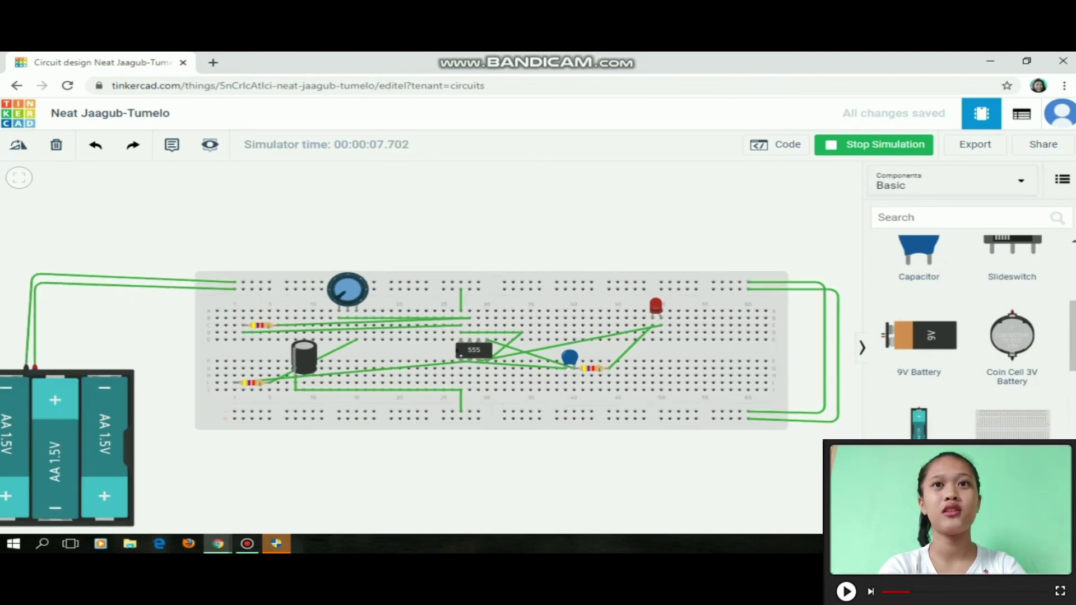